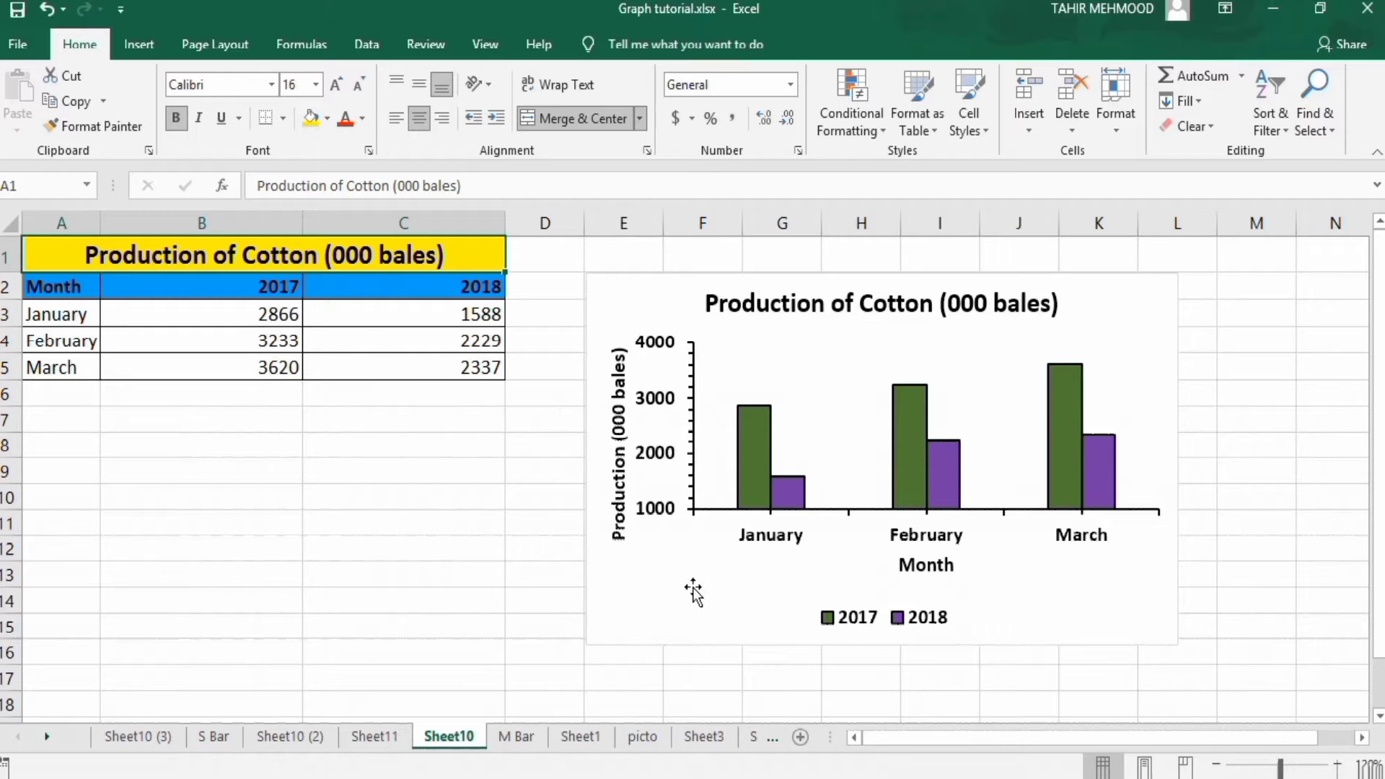
Select the 2017 and 2018 series in the sample chart, then switch to Sheet11
click(755, 458)
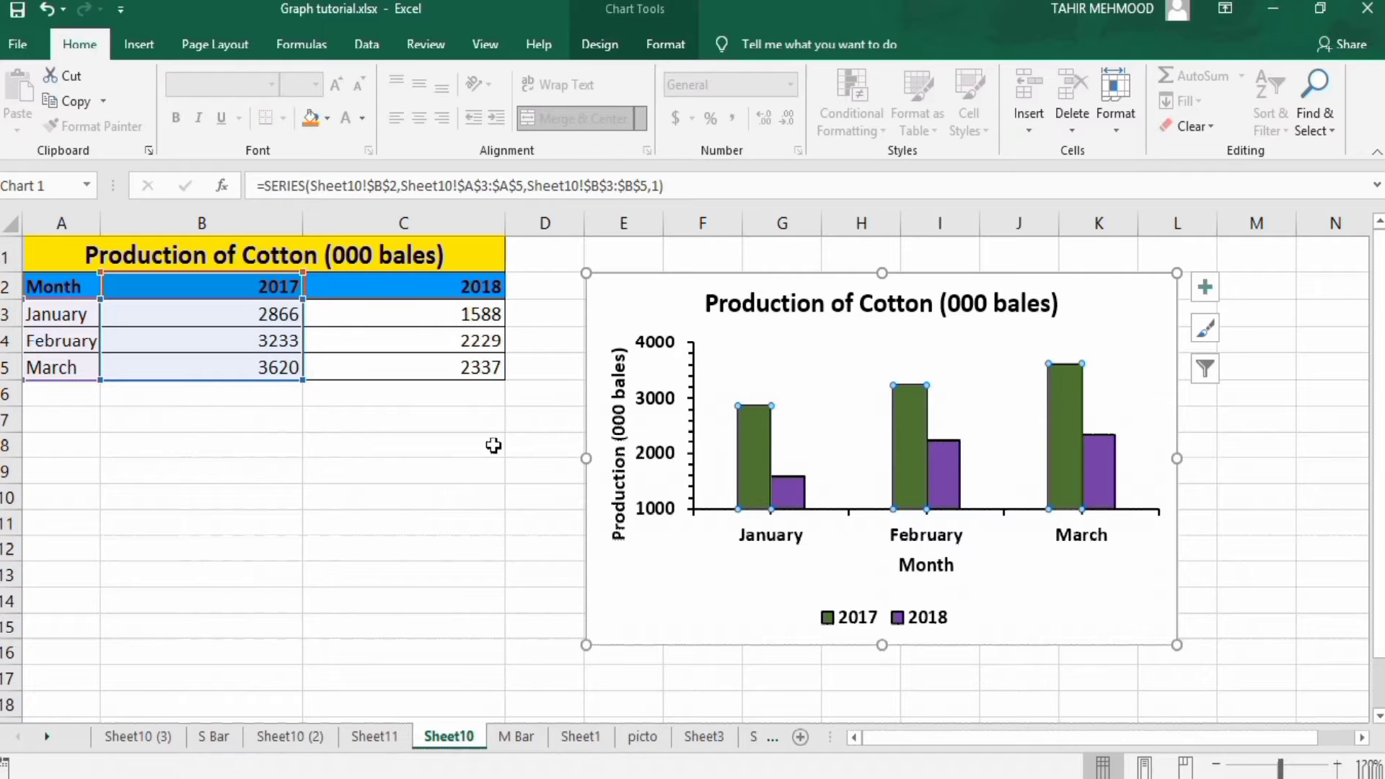
click(793, 492)
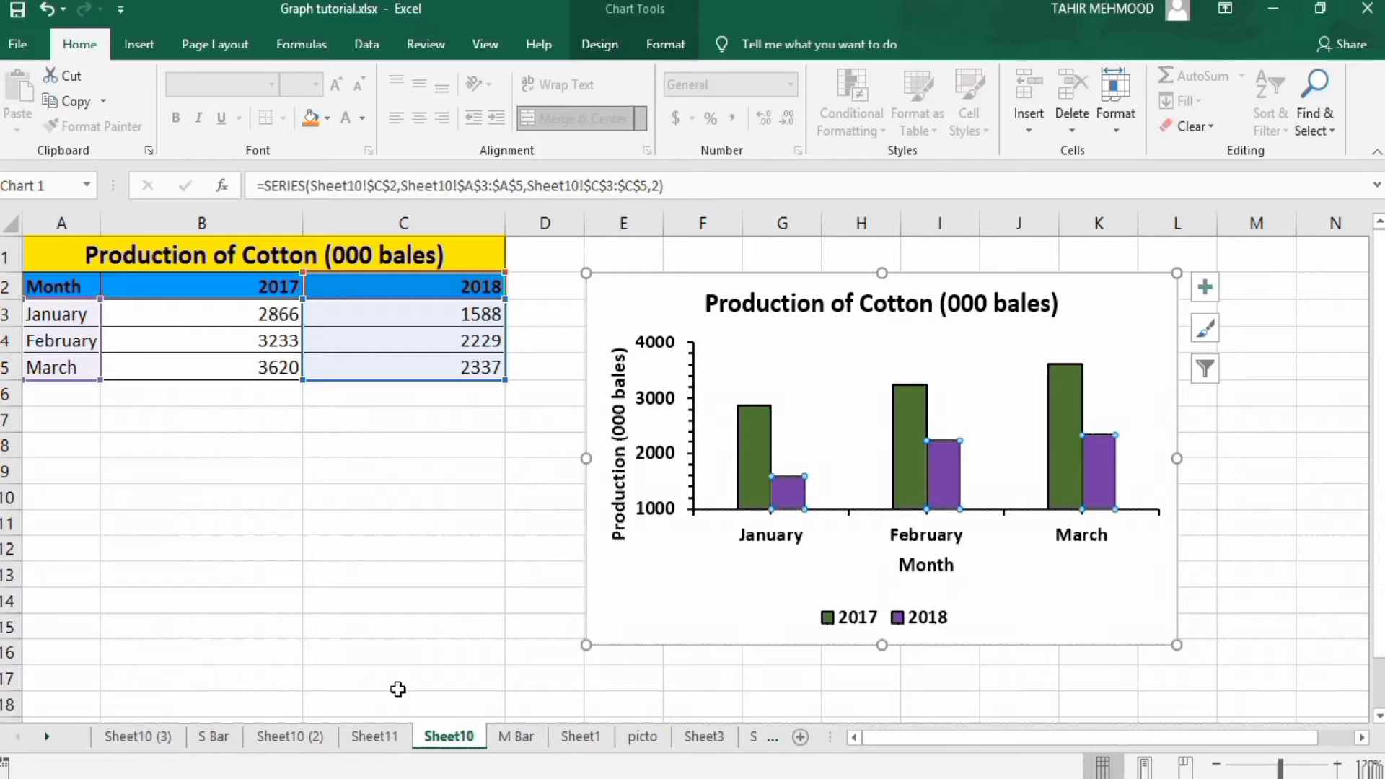
click(382, 735)
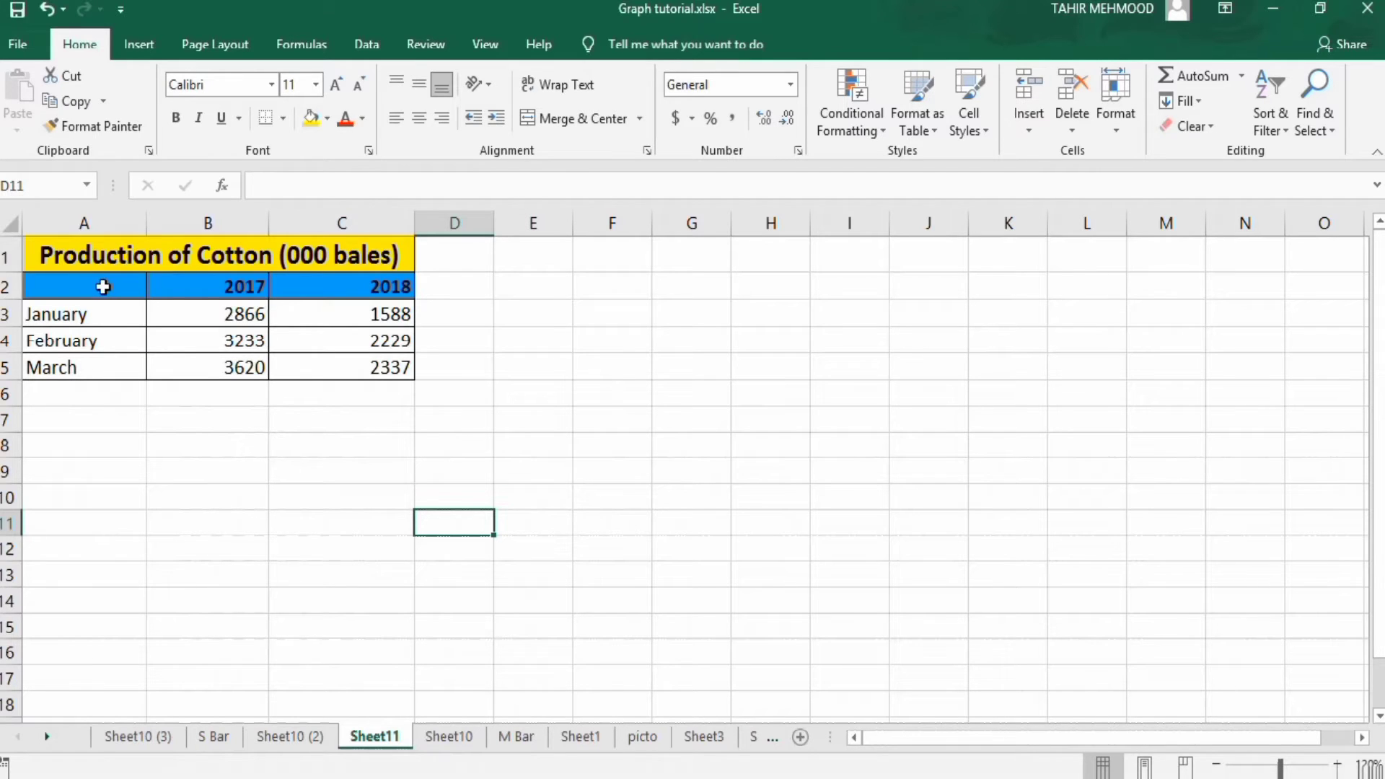
Select A2:C5, the month names with their 2017 and 2018 cotton figures
click(75, 286)
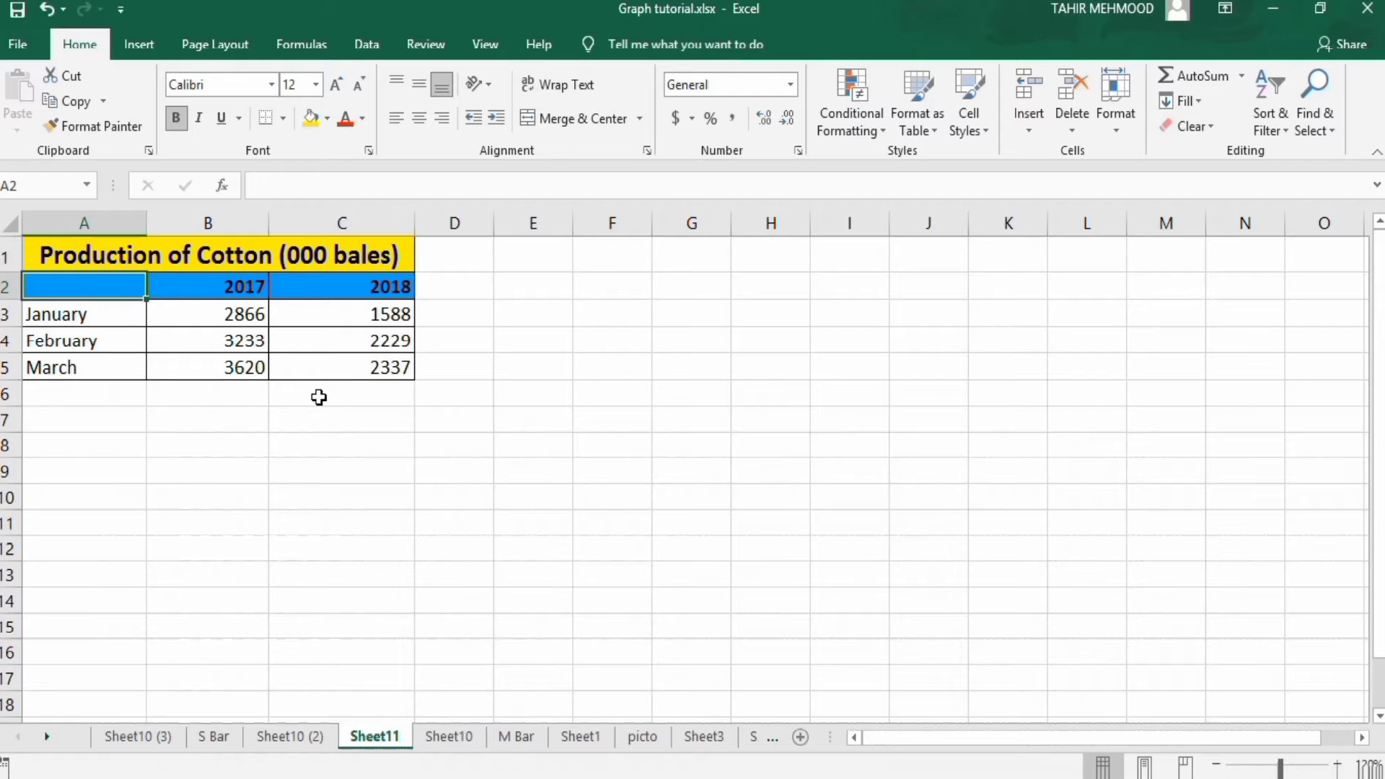
click(388, 372)
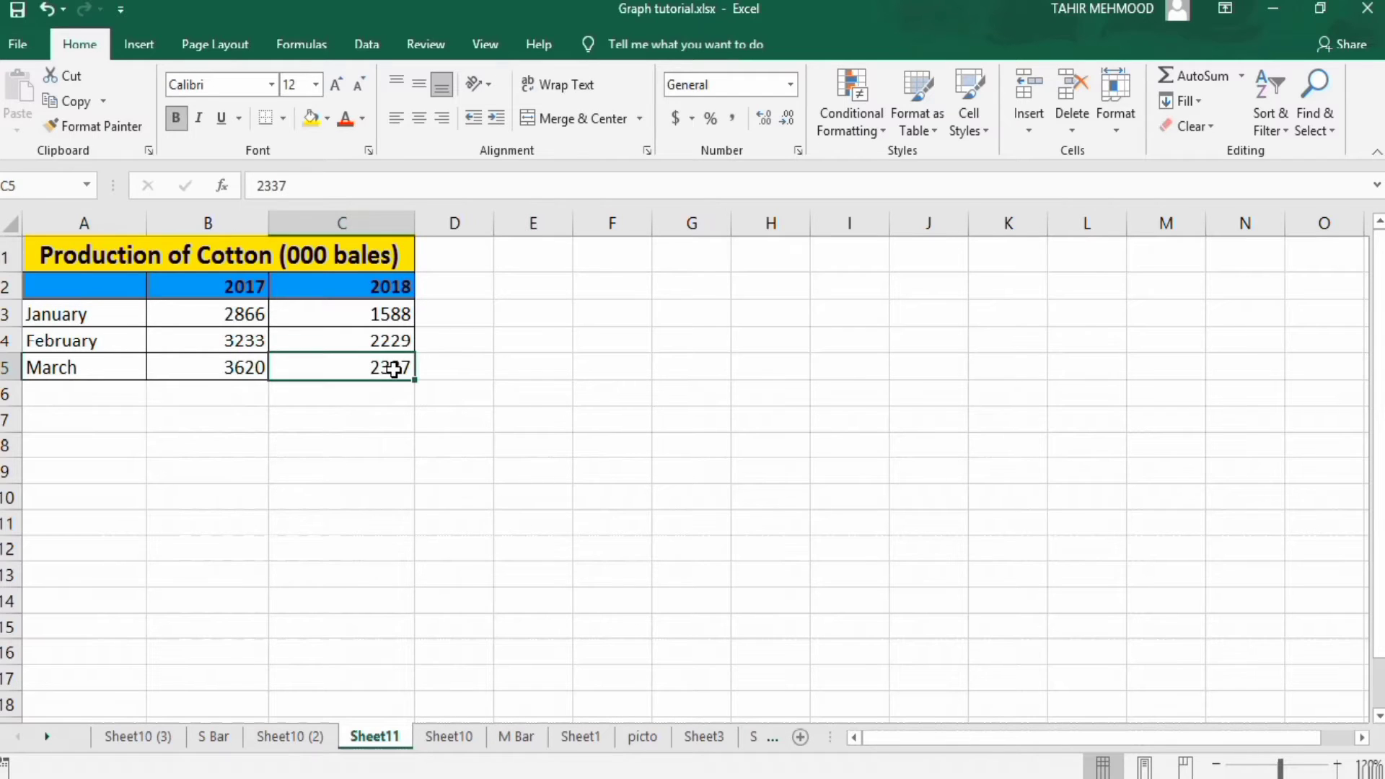
drag(358, 369, 128, 292)
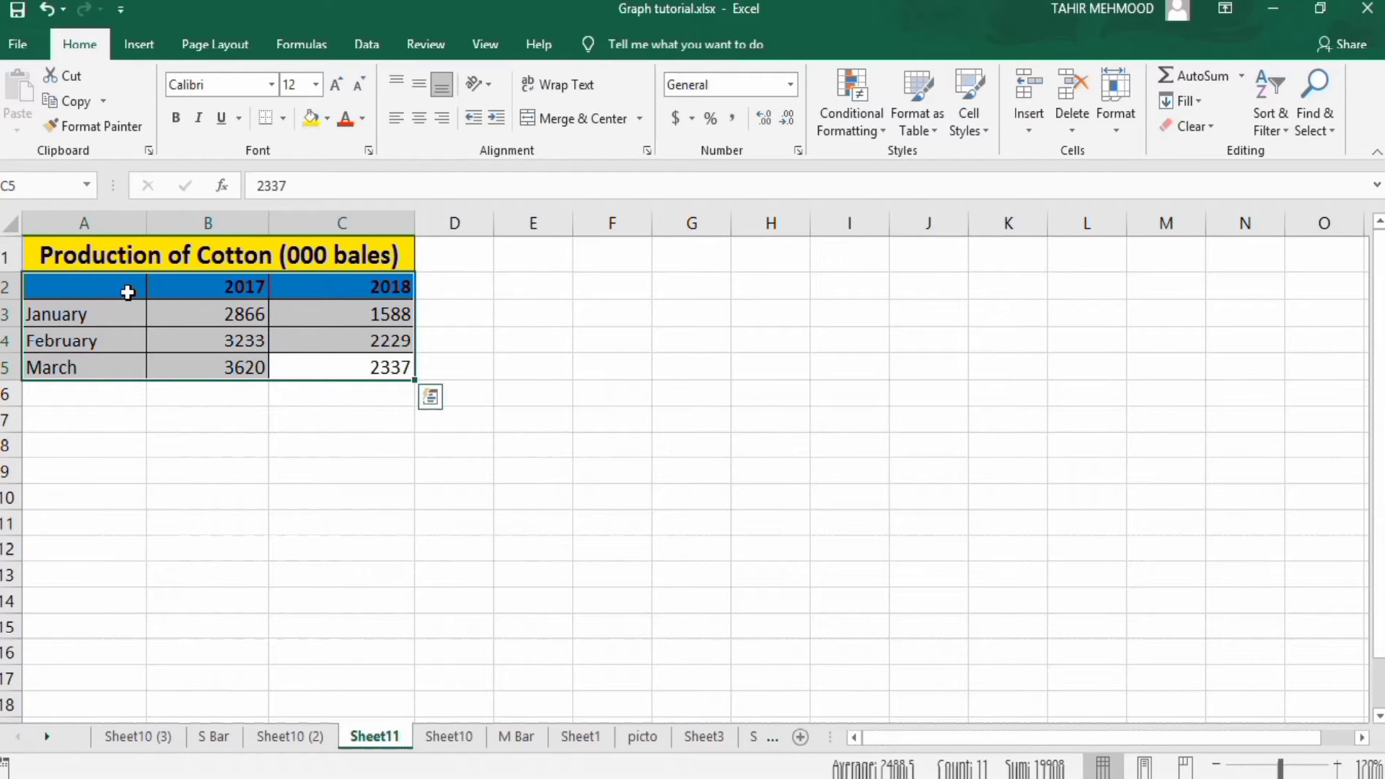
Insert a clustered column chart of the data and move it right of the table
click(142, 49)
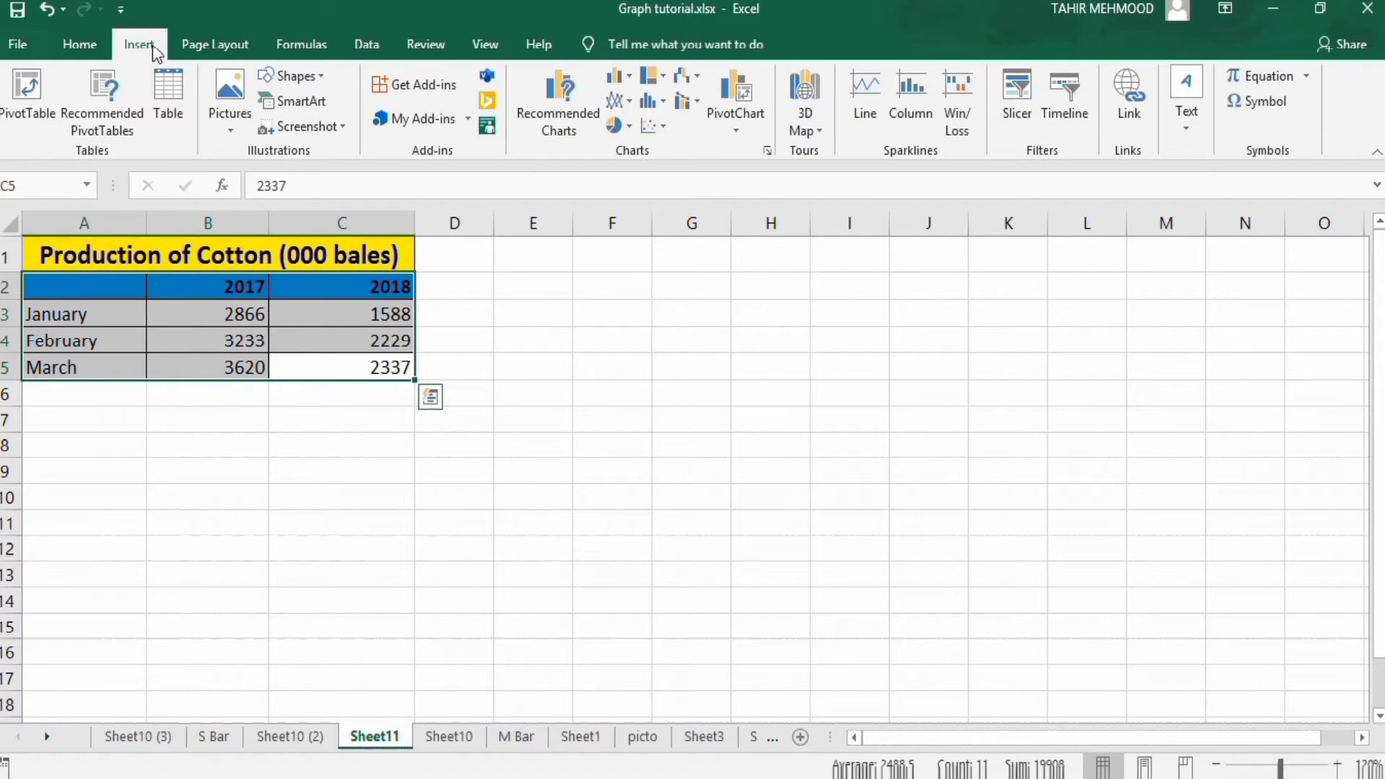
click(629, 74)
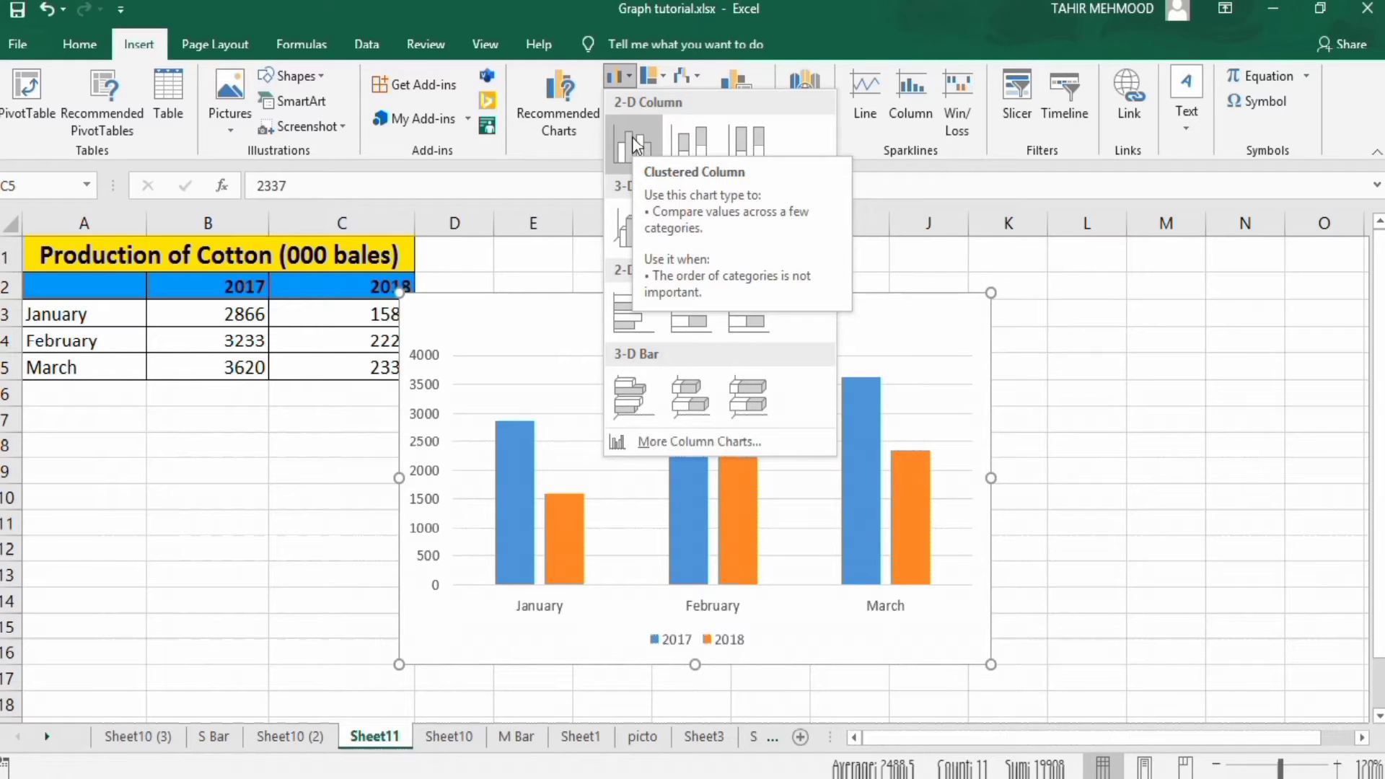
click(633, 143)
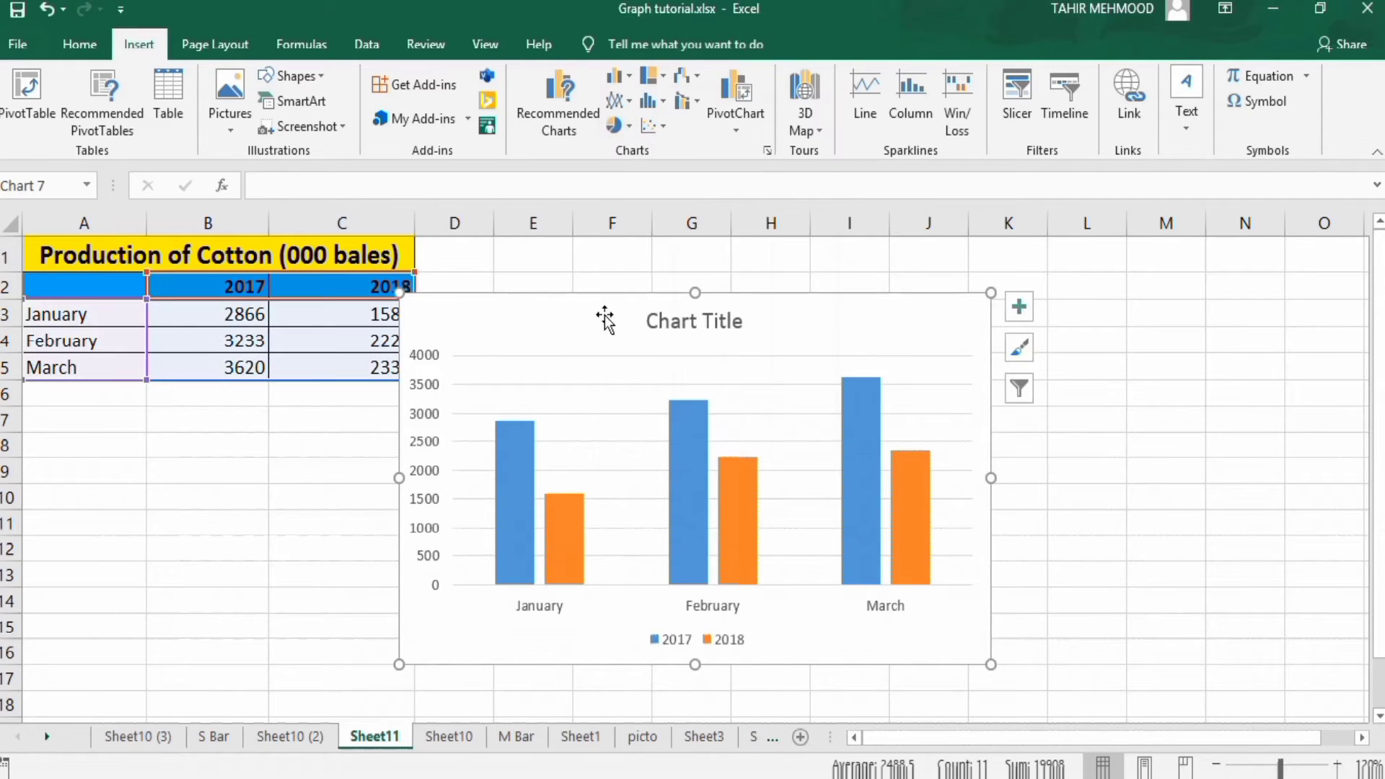
drag(602, 310, 774, 281)
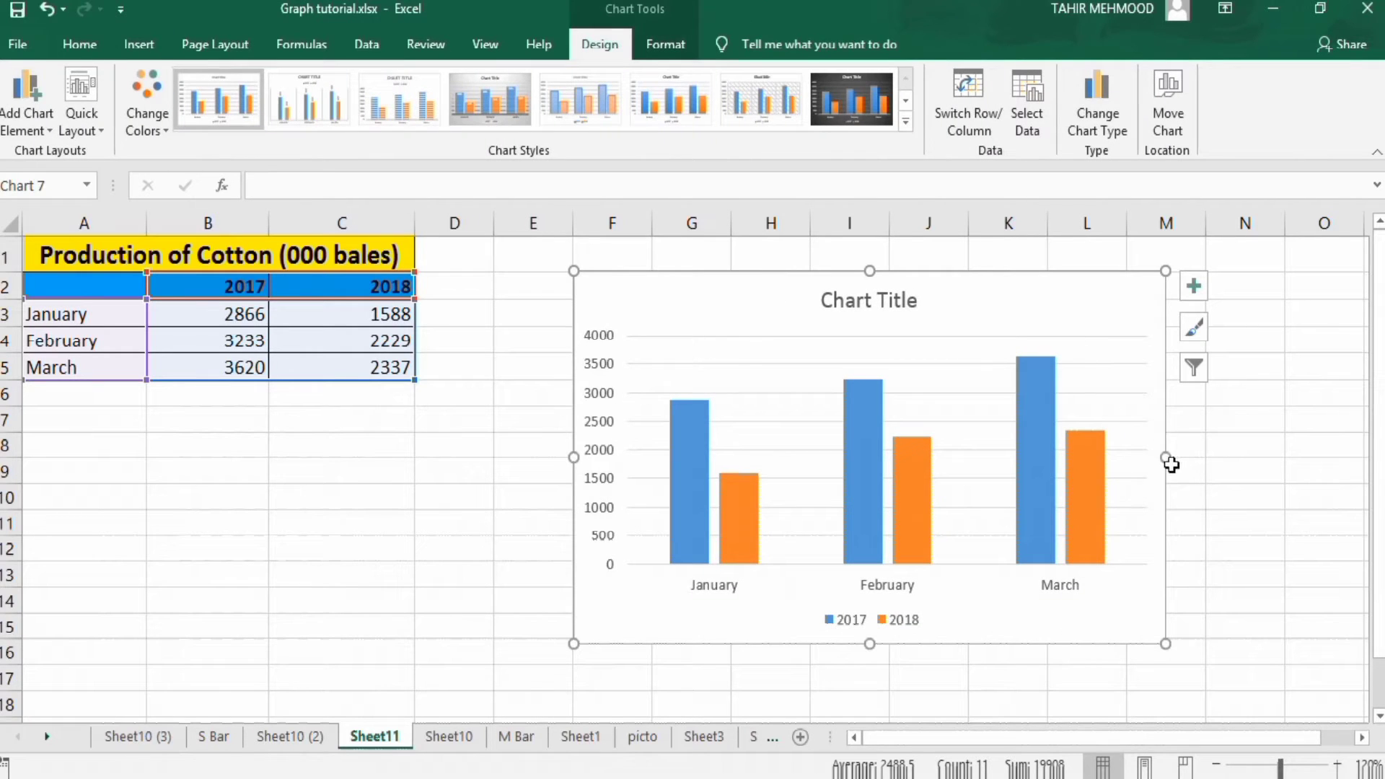
Enlarge the chart, remove its gridlines and add titles to both axes
drag(1166, 460, 1199, 457)
drag(886, 644, 887, 657)
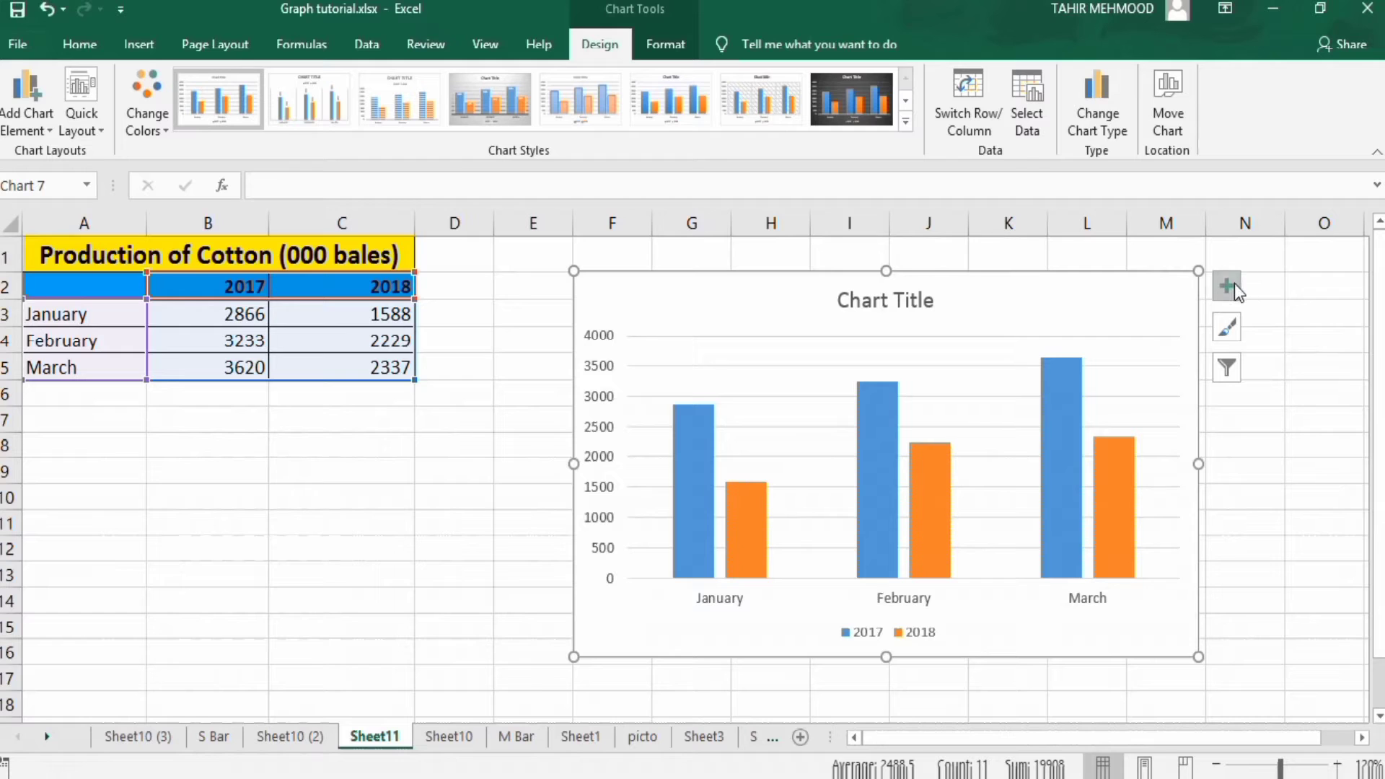
click(1230, 288)
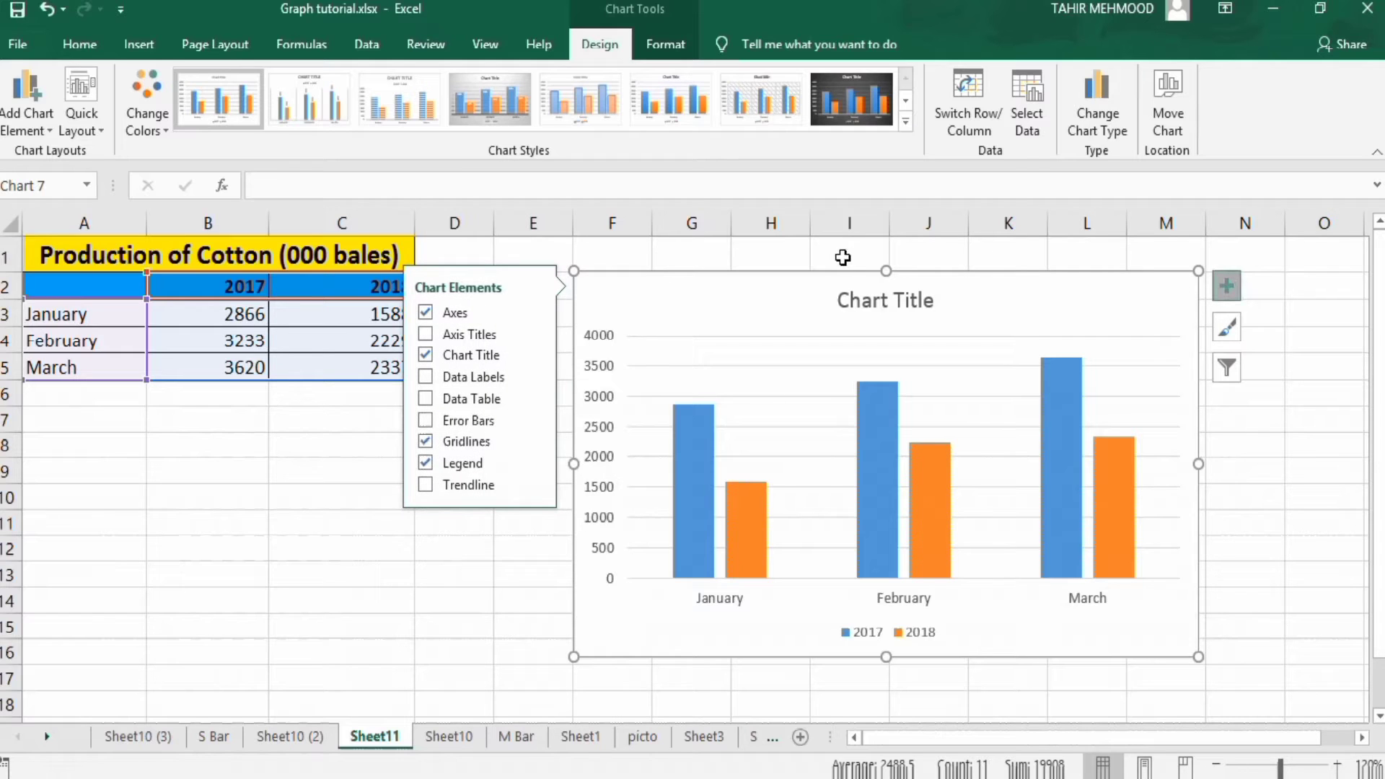
click(426, 441)
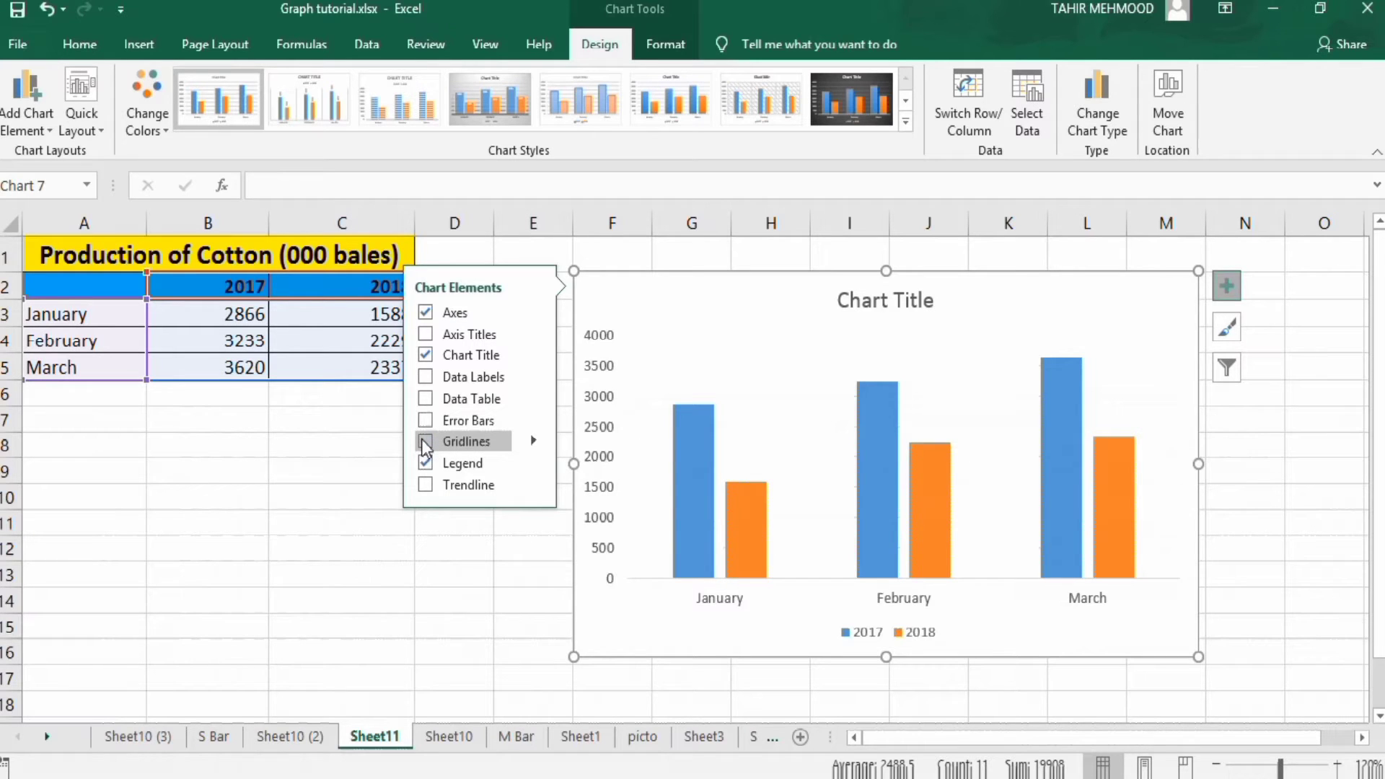
click(425, 334)
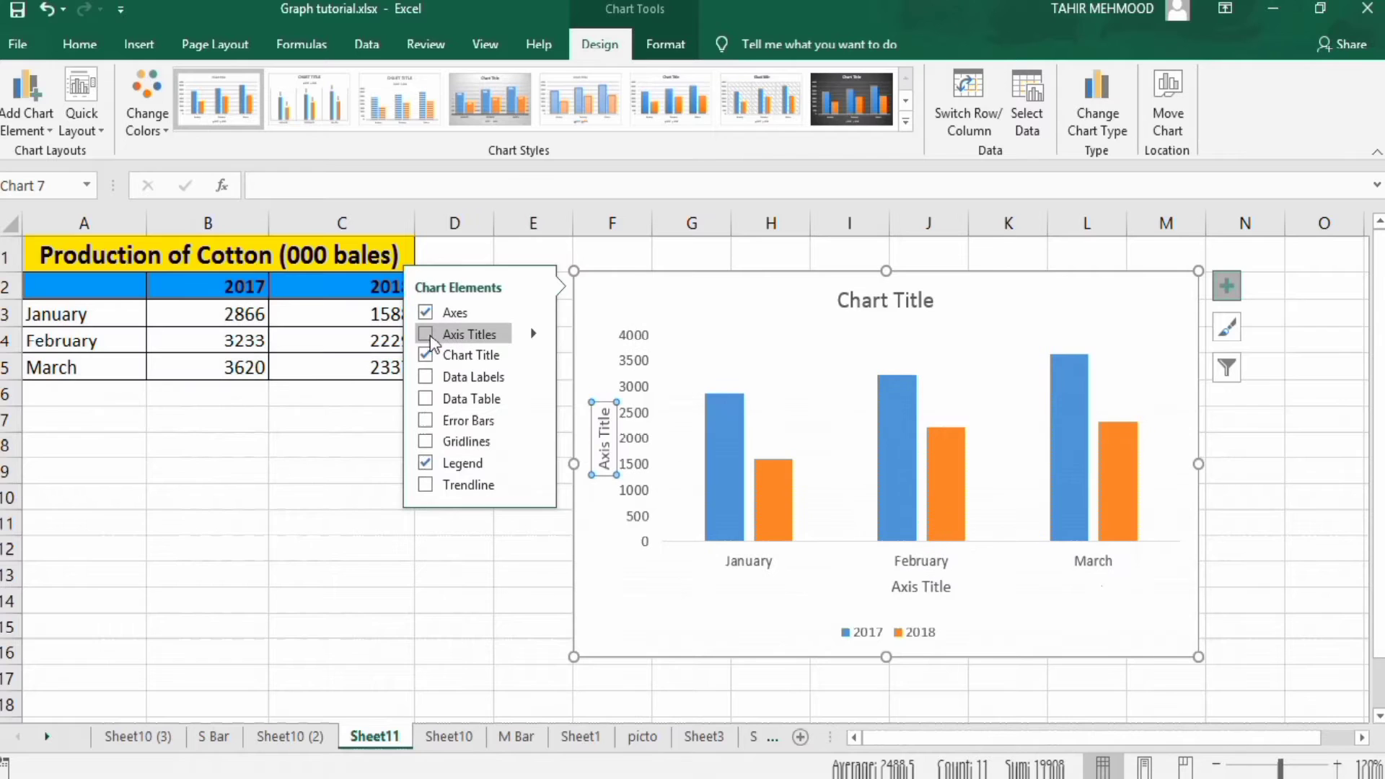
click(425, 336)
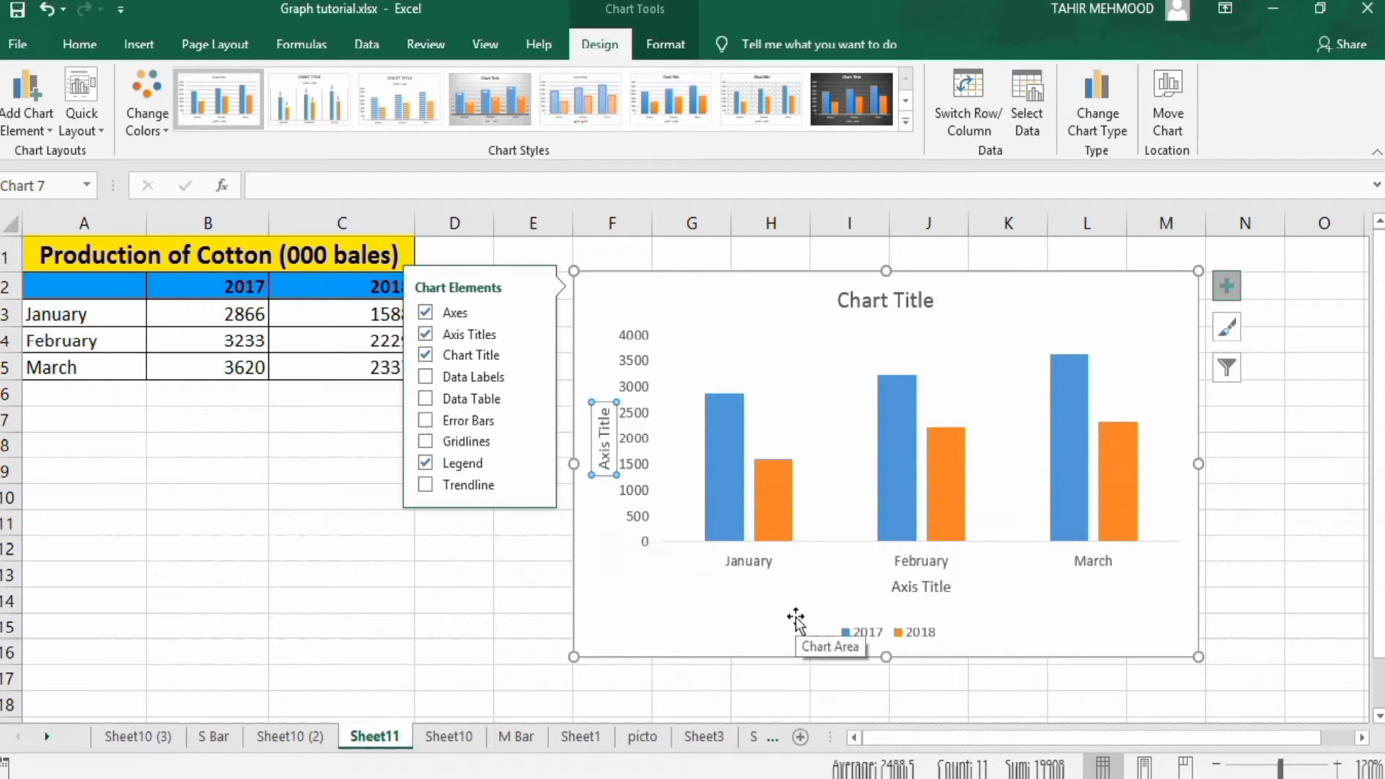
click(532, 596)
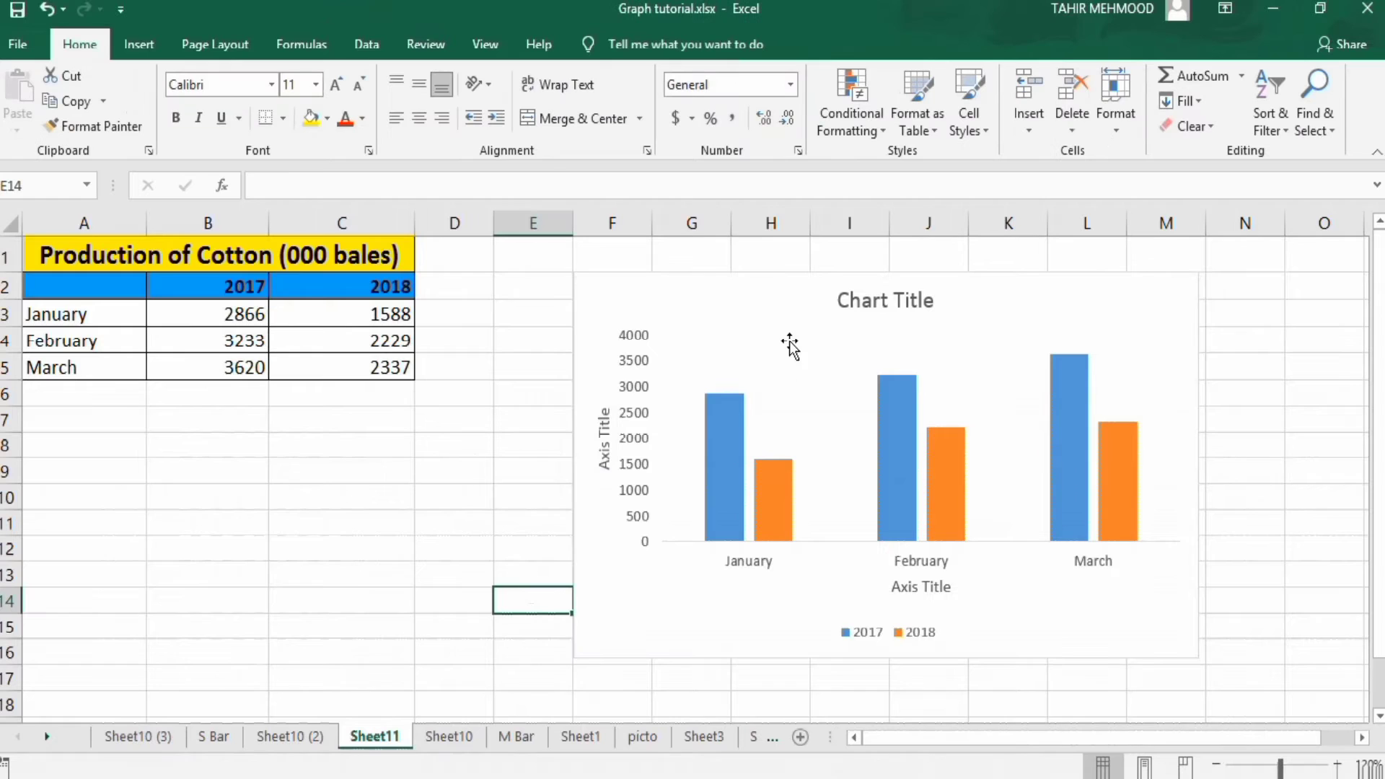
Link the chart title to cell A1 so it reads 'Production of Cotton (000 bales)'
click(876, 301)
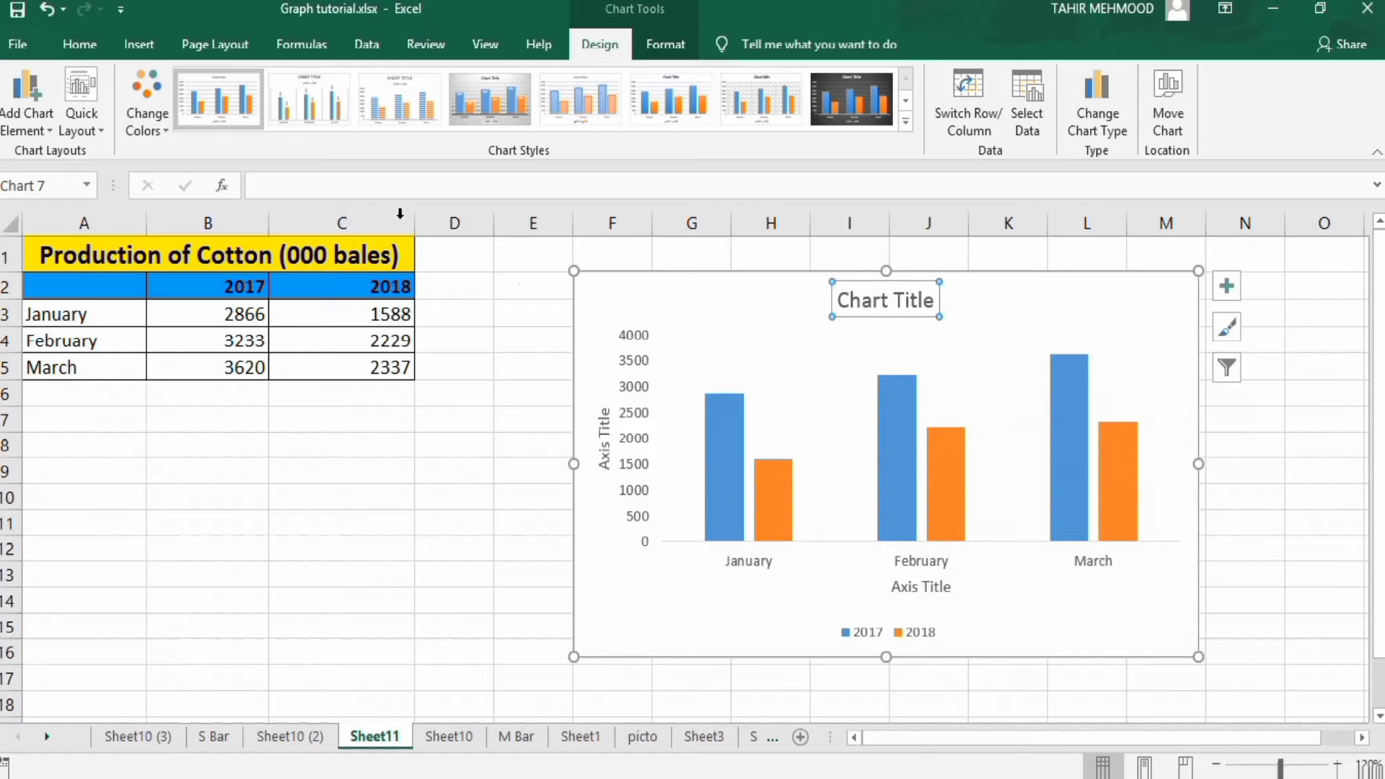
click(344, 185)
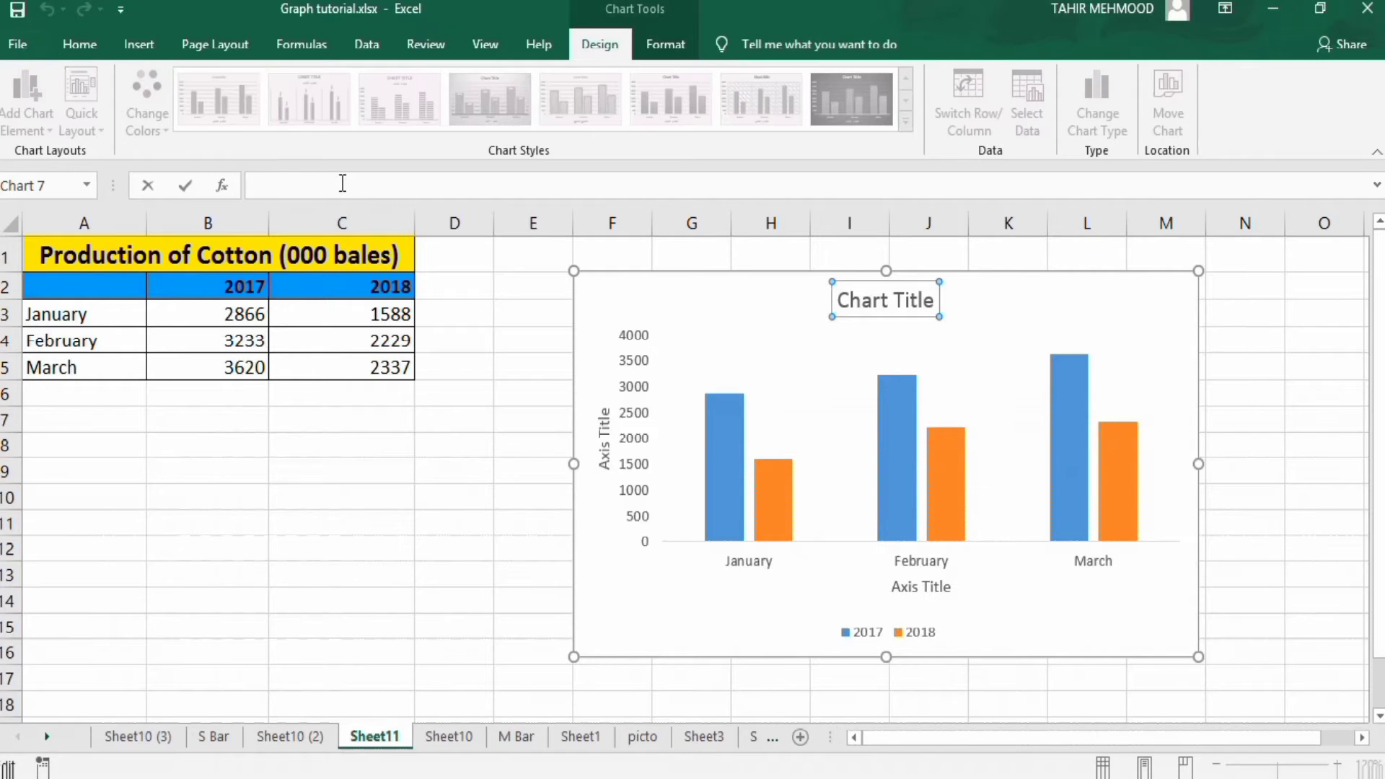
text(=)
click(266, 249)
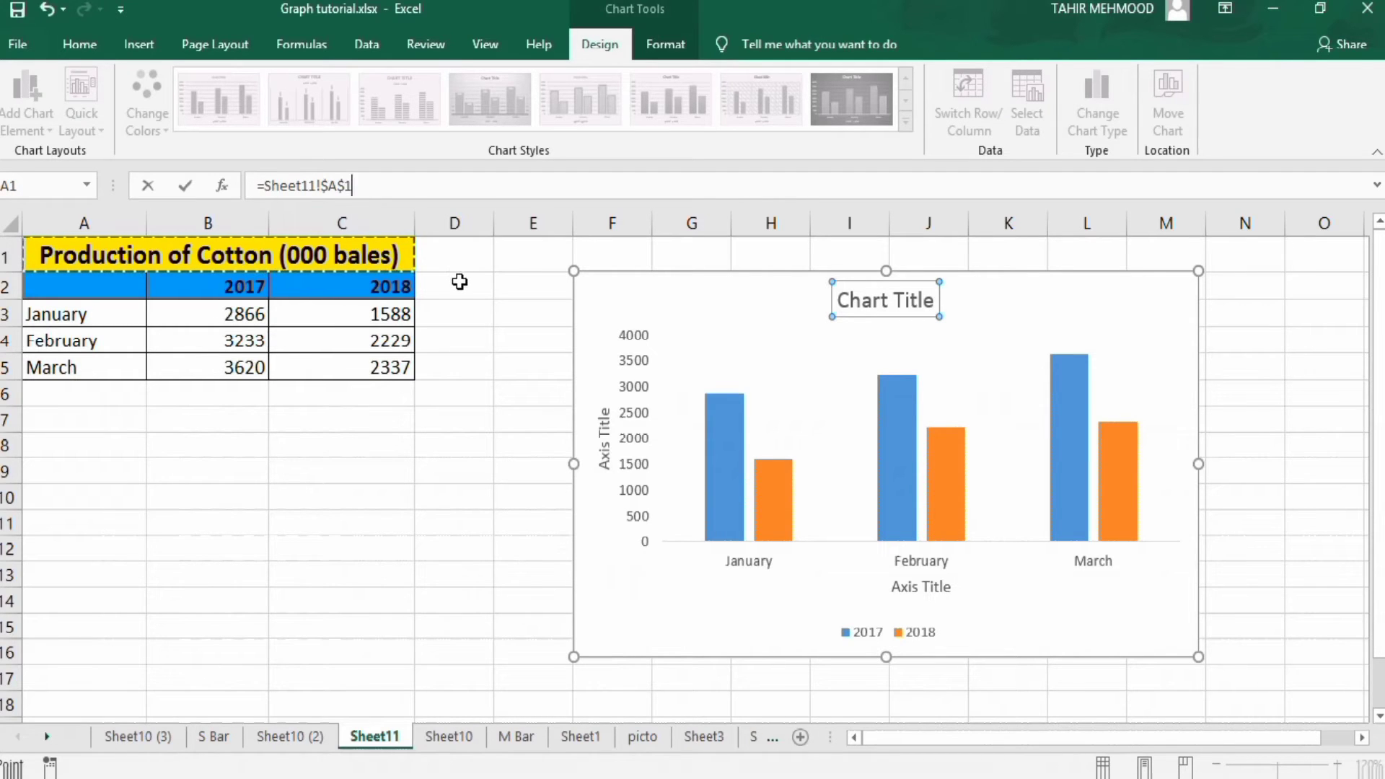
key(Return)
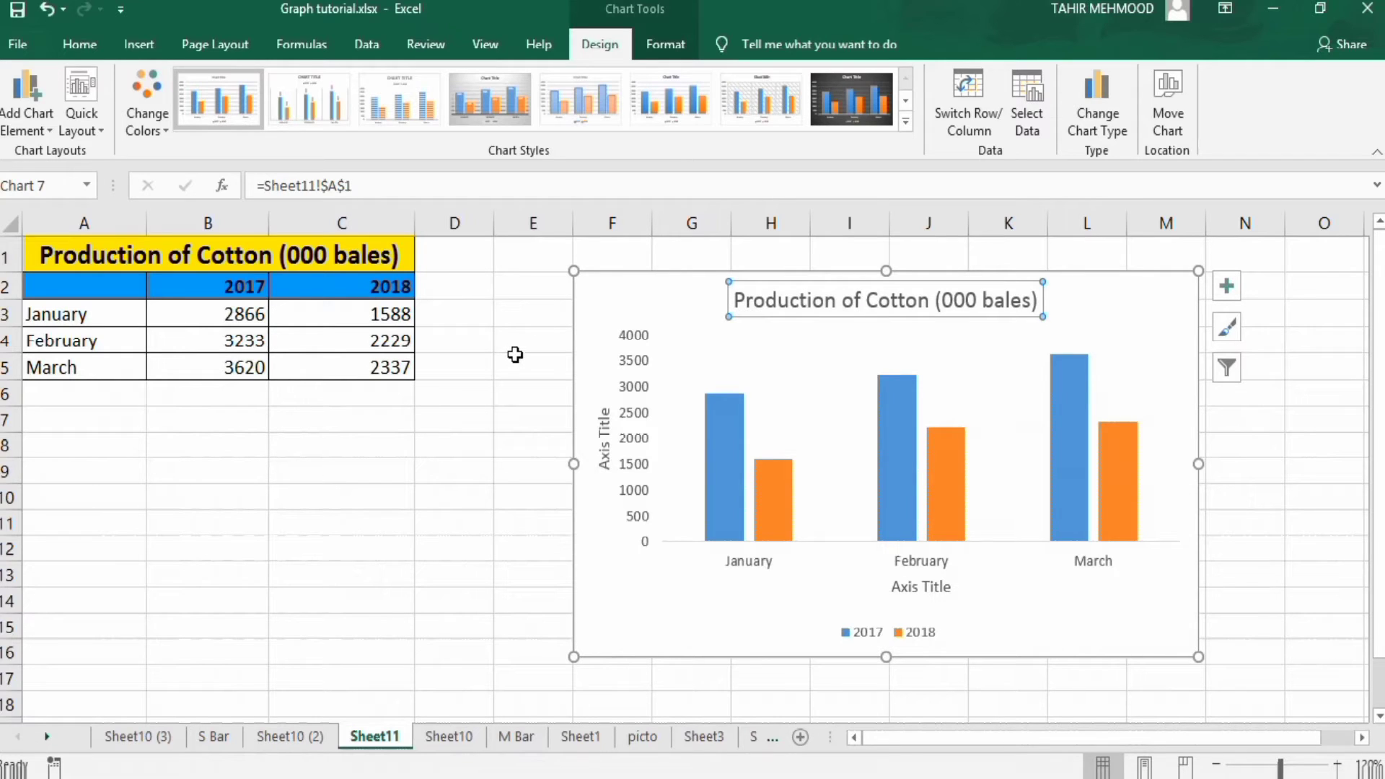
click(604, 429)
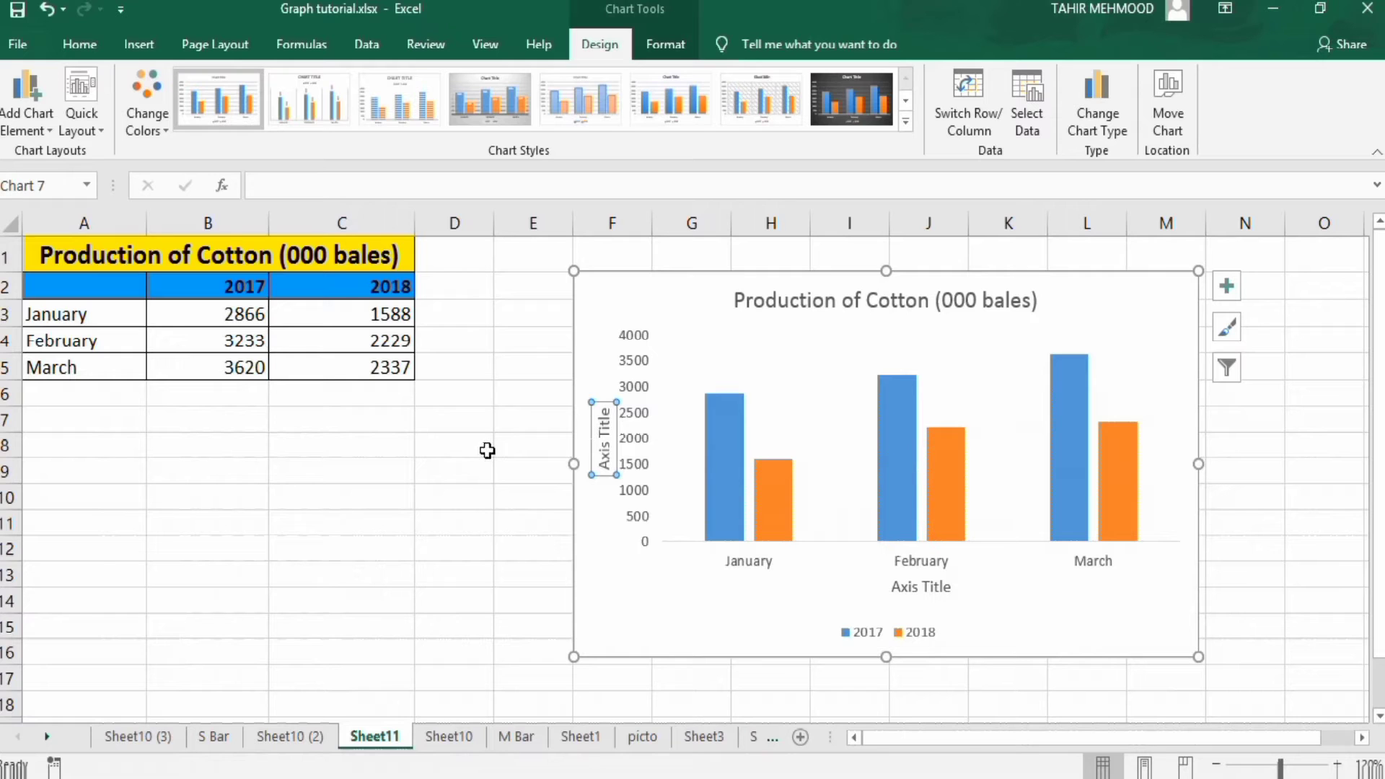
Title the vertical axis 'Production (000 bales)'
click(385, 182)
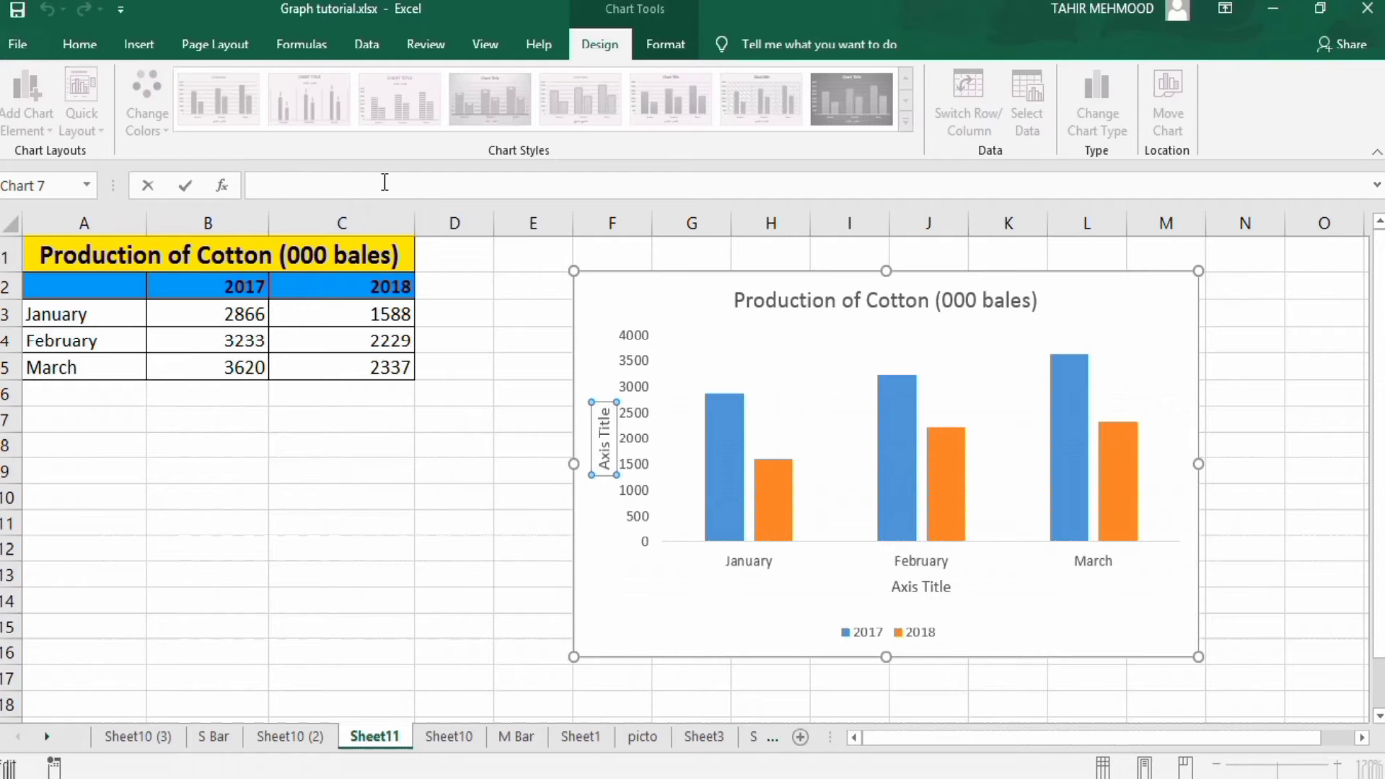
text(Produc)
text(tion (000)
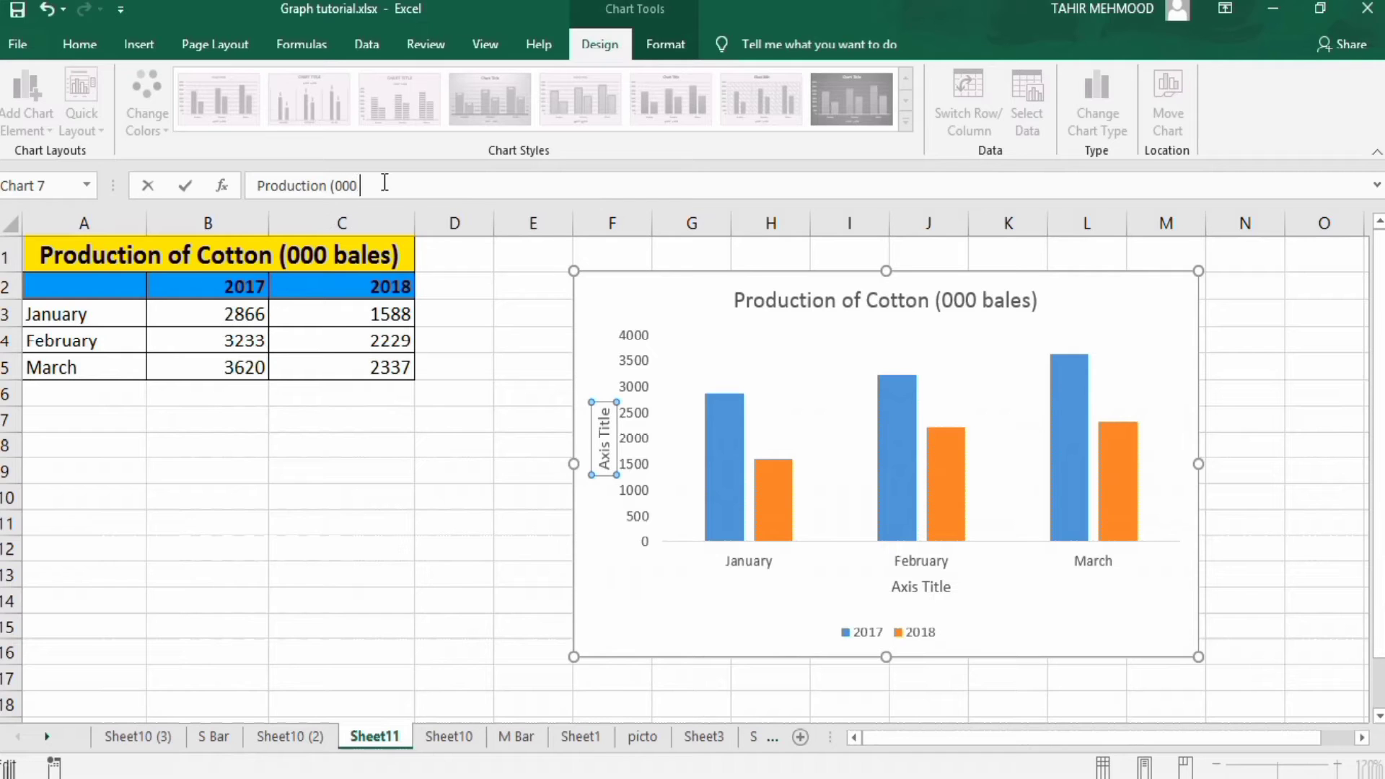
text( bales)
key(Return)
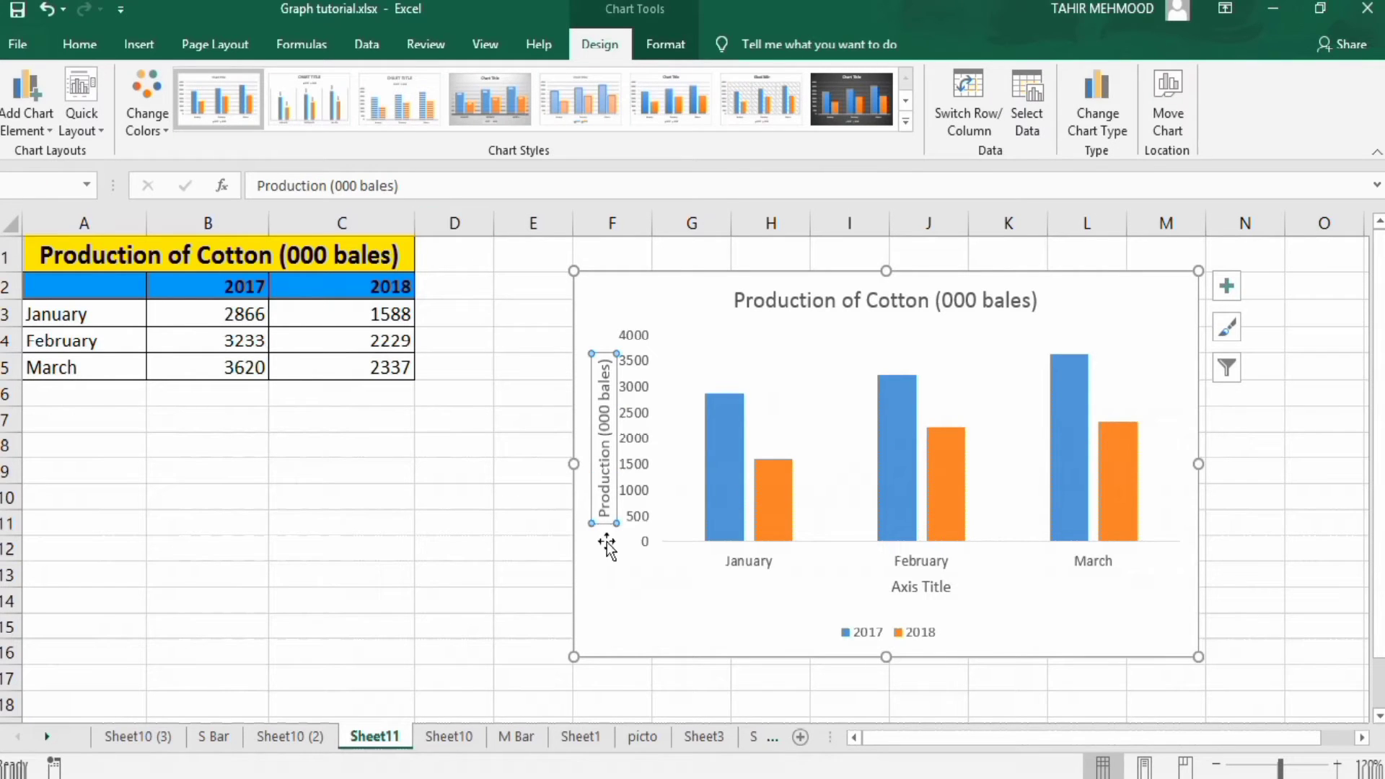
Set the horizontal axis title to 'Month'
click(912, 590)
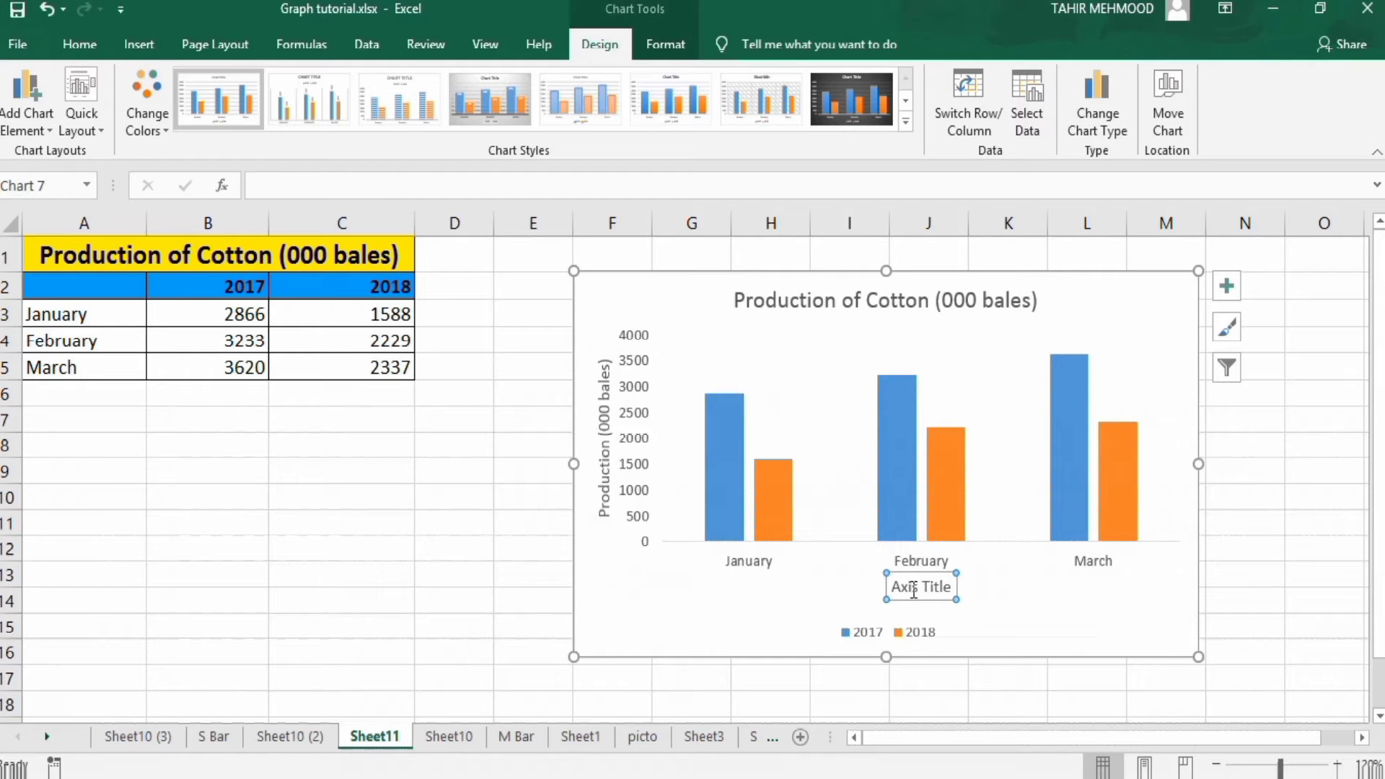
click(384, 185)
text(=)
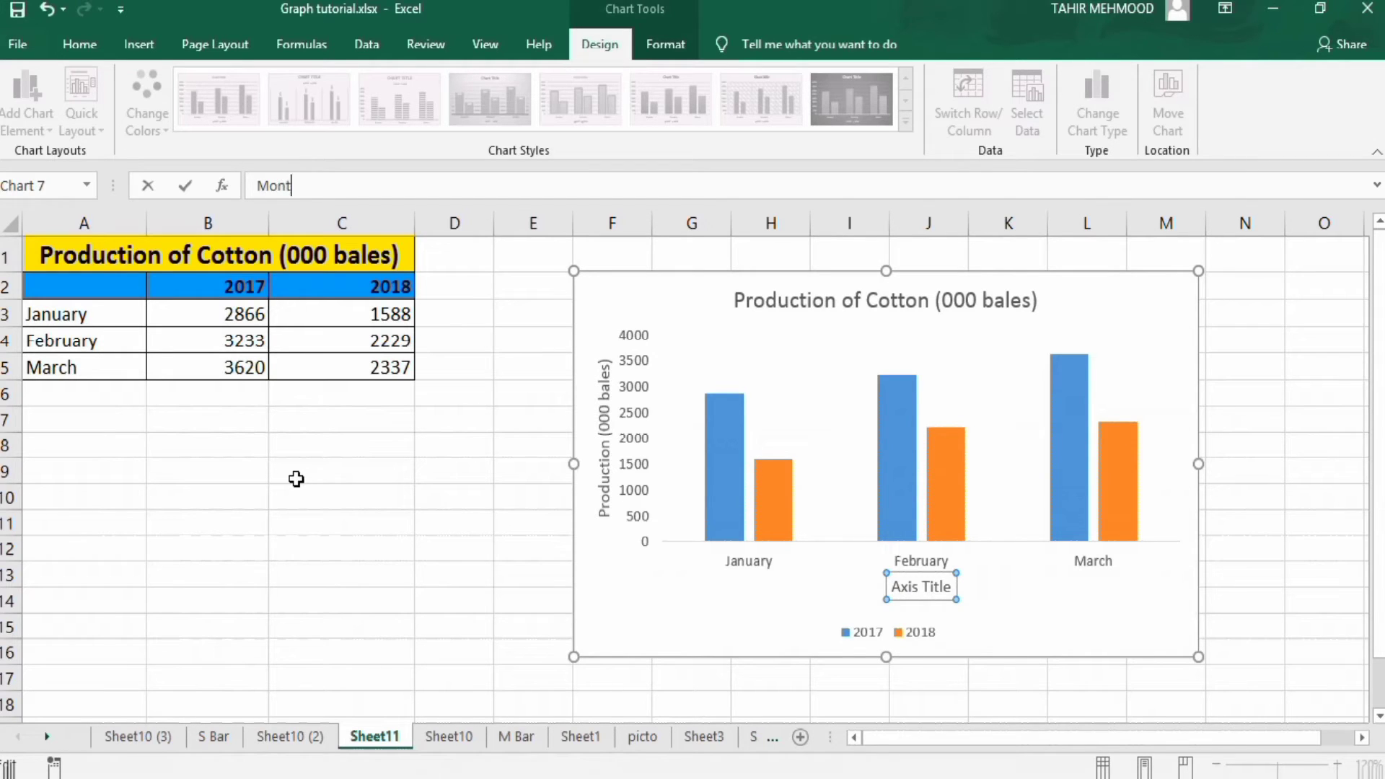
key(Return)
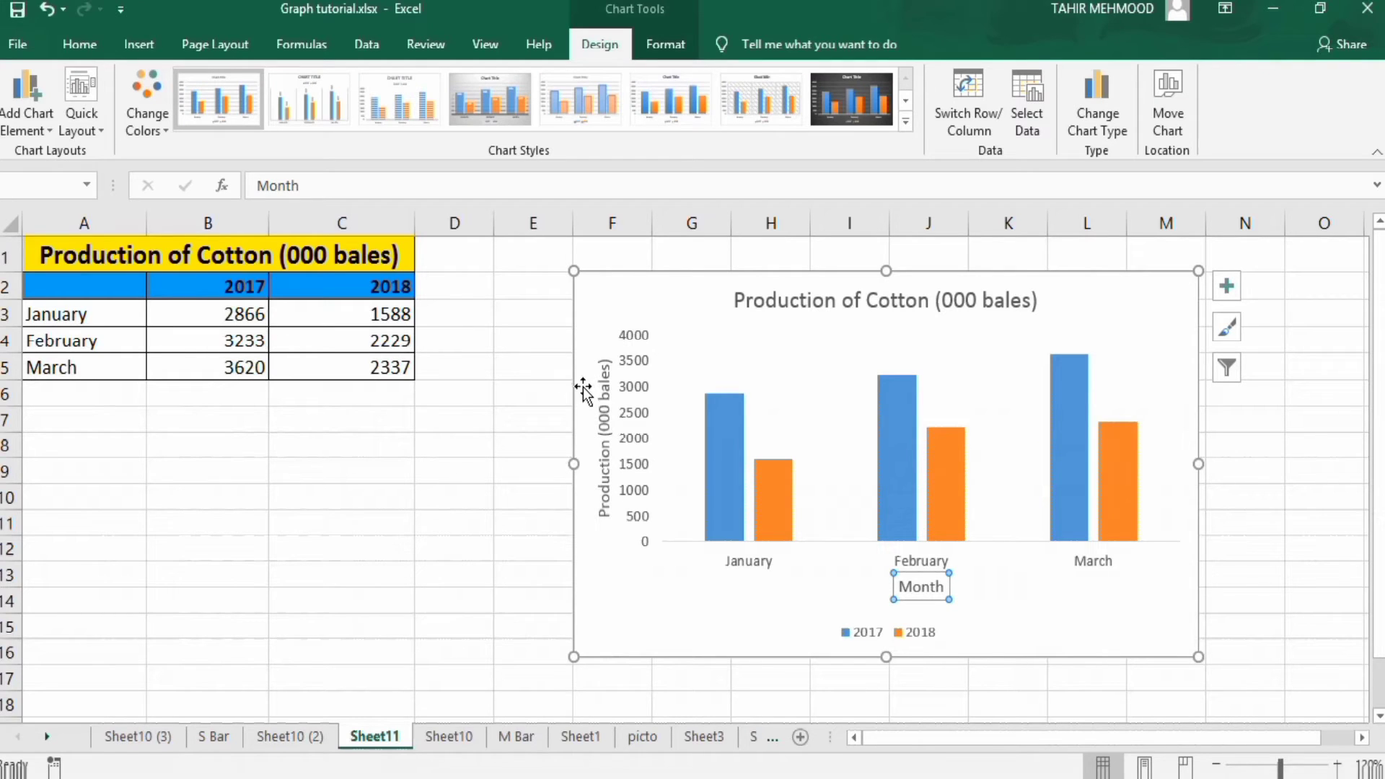
click(606, 395)
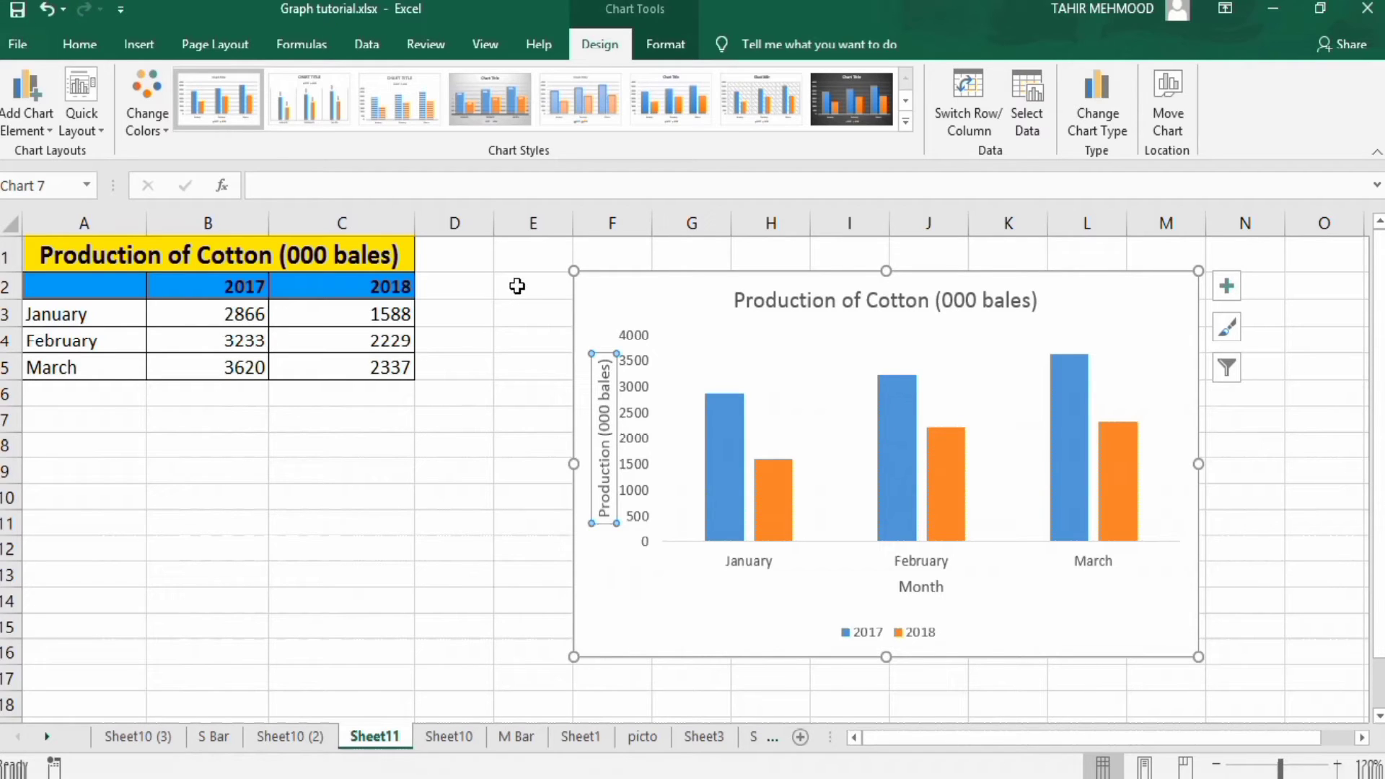
Make the vertical axis title 12-point, dark and bold, and copy that format to the axis numbers
click(89, 50)
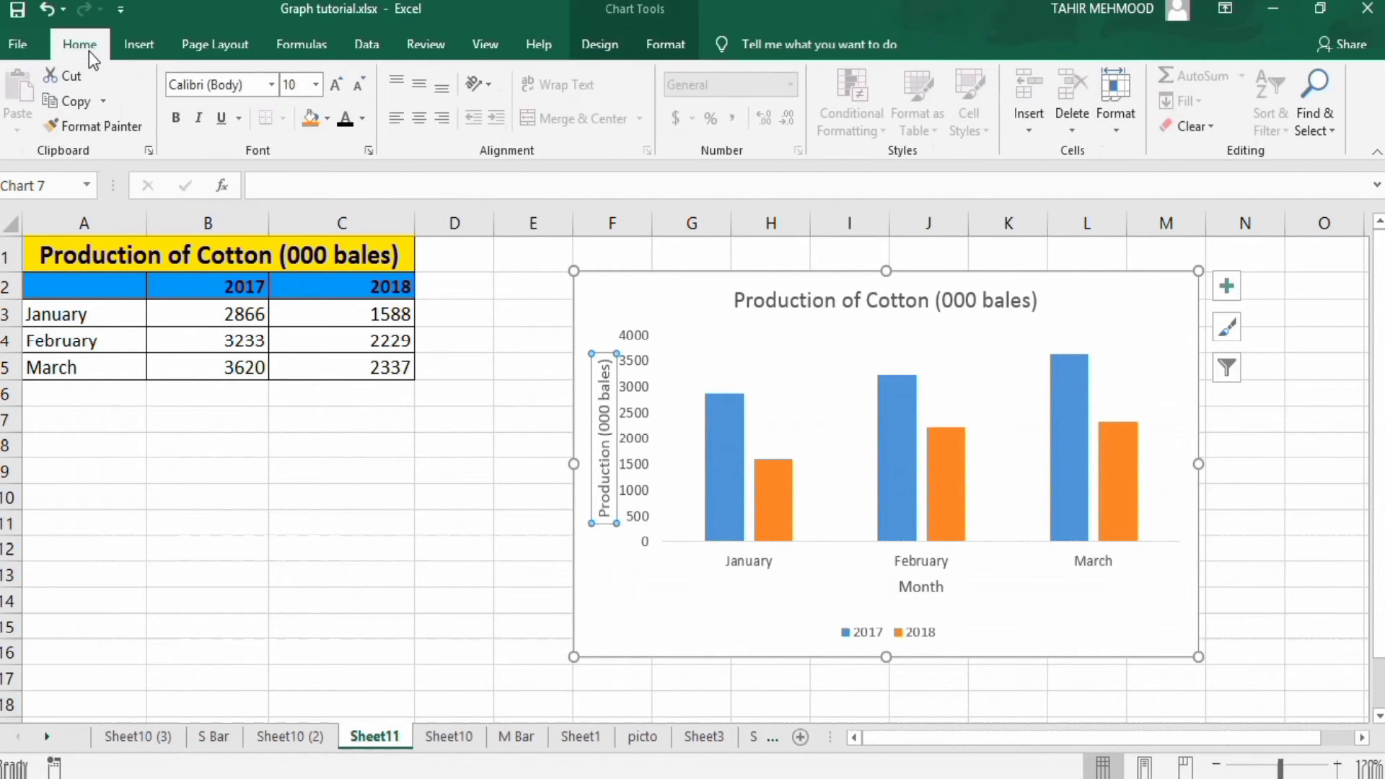
click(316, 85)
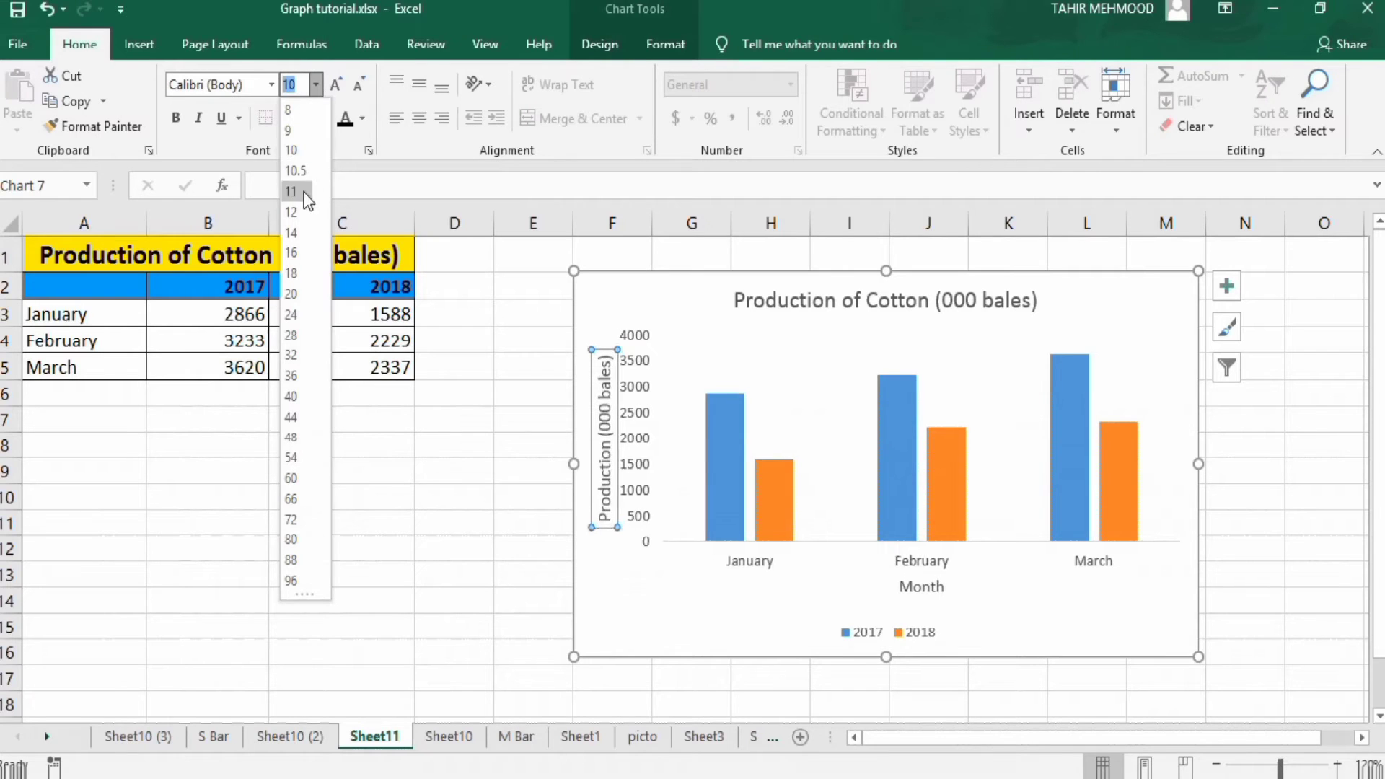
click(301, 210)
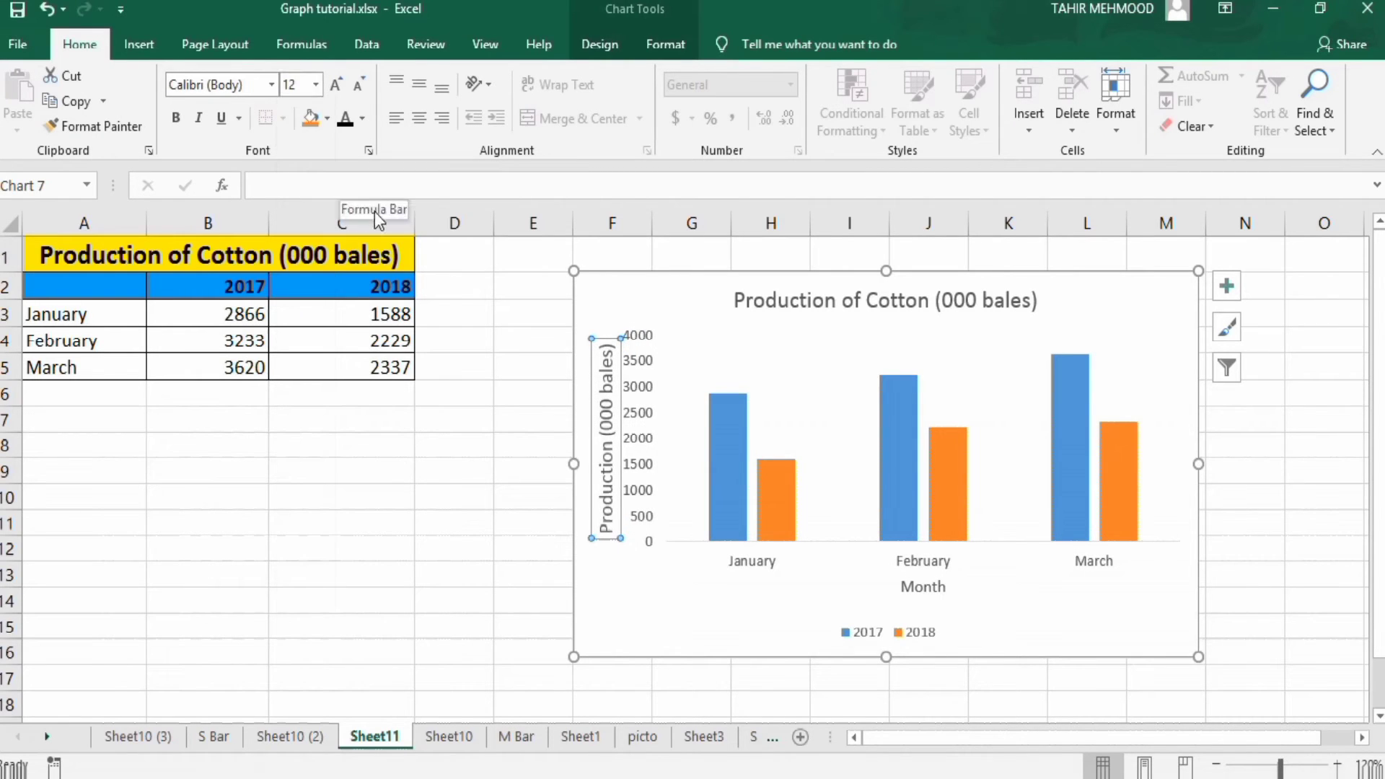
click(362, 119)
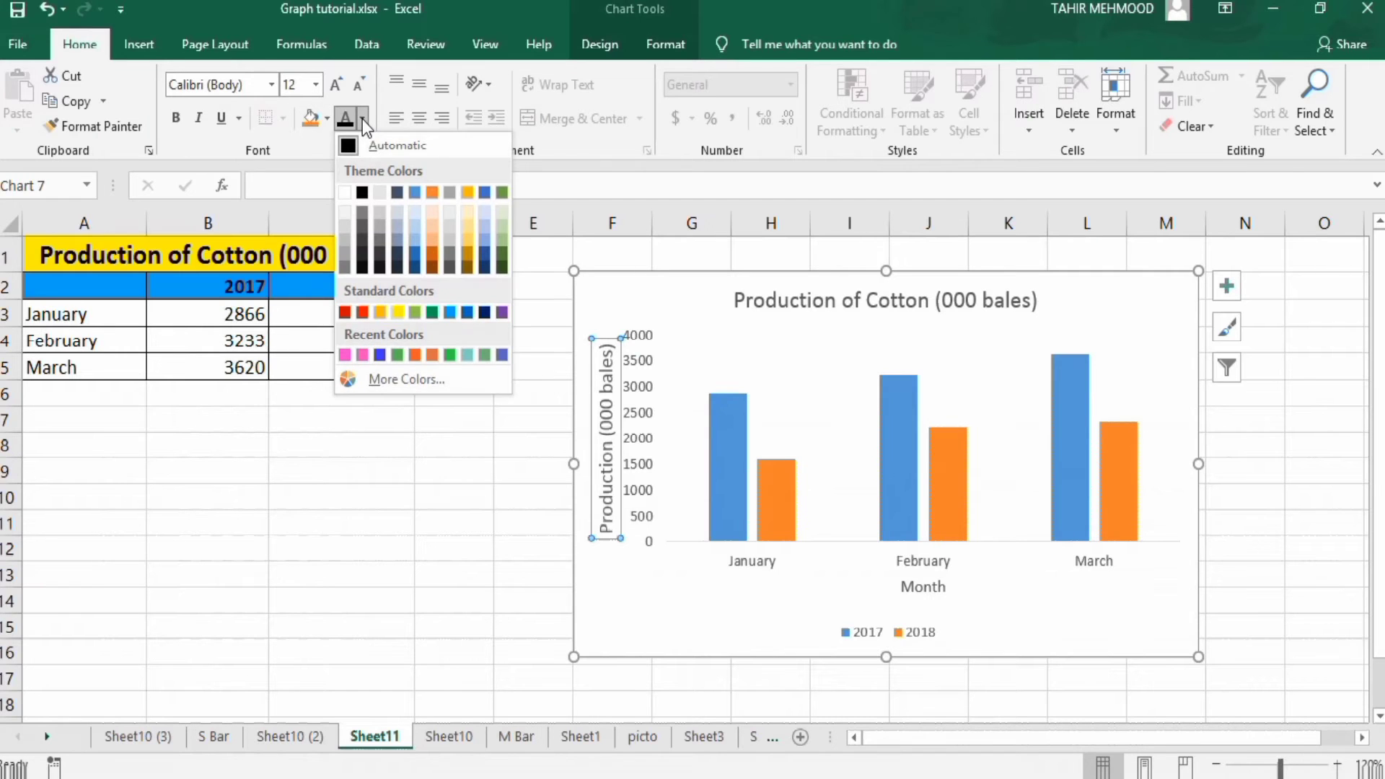
click(362, 192)
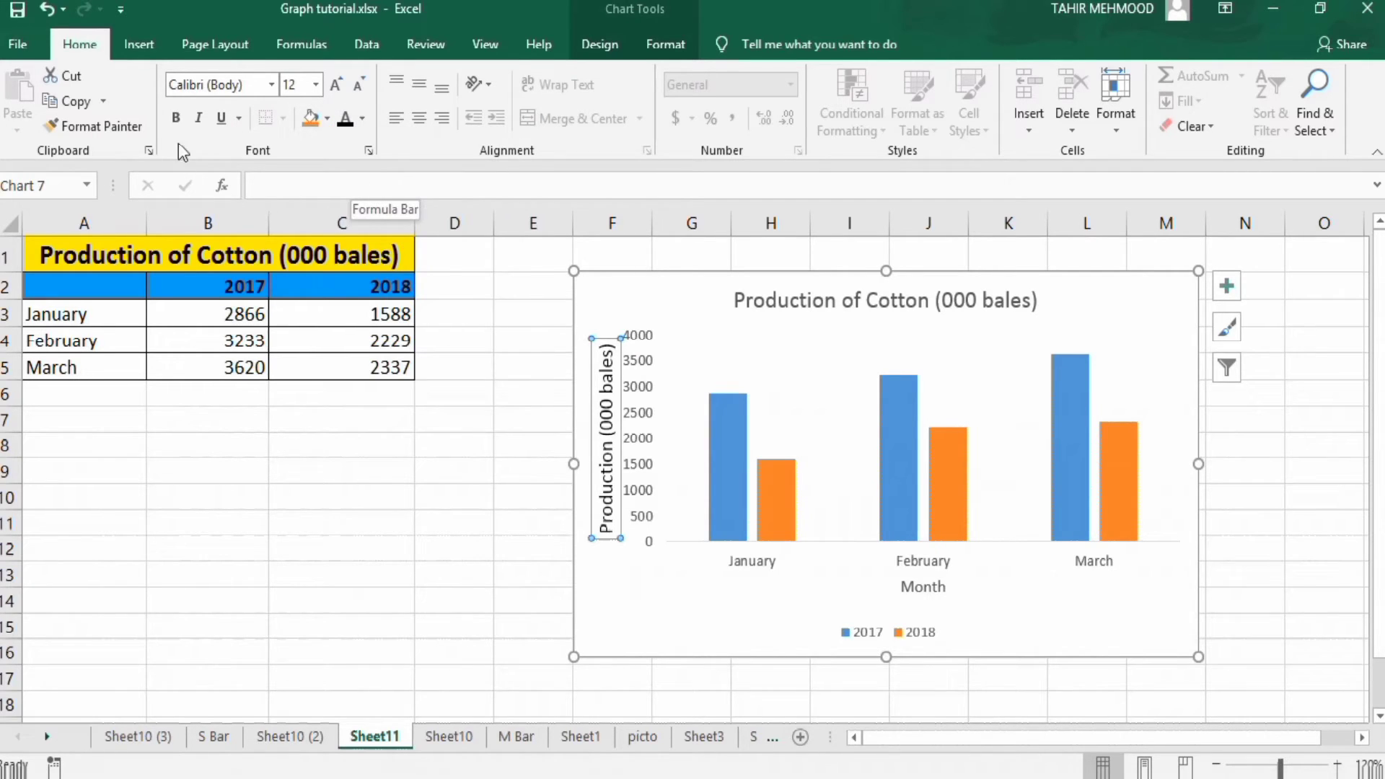
click(177, 119)
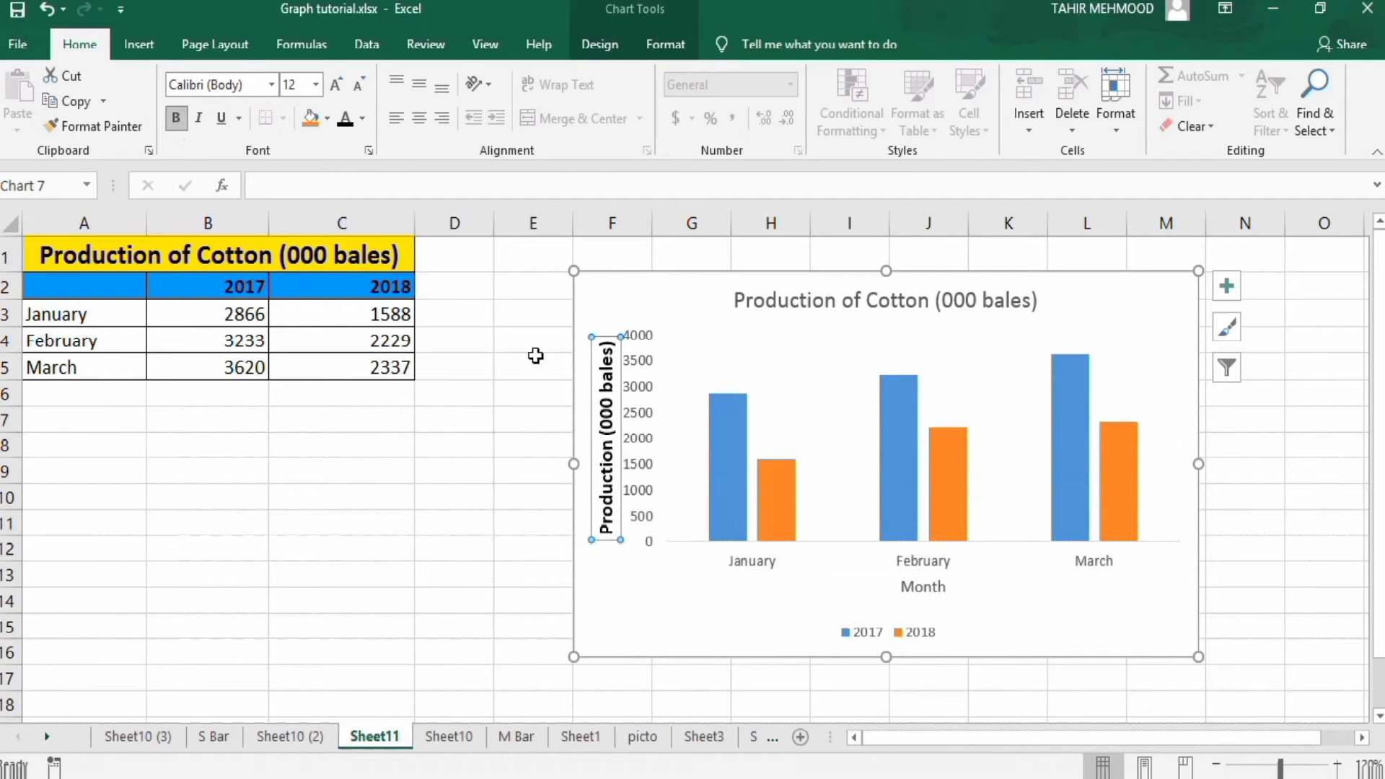
click(110, 124)
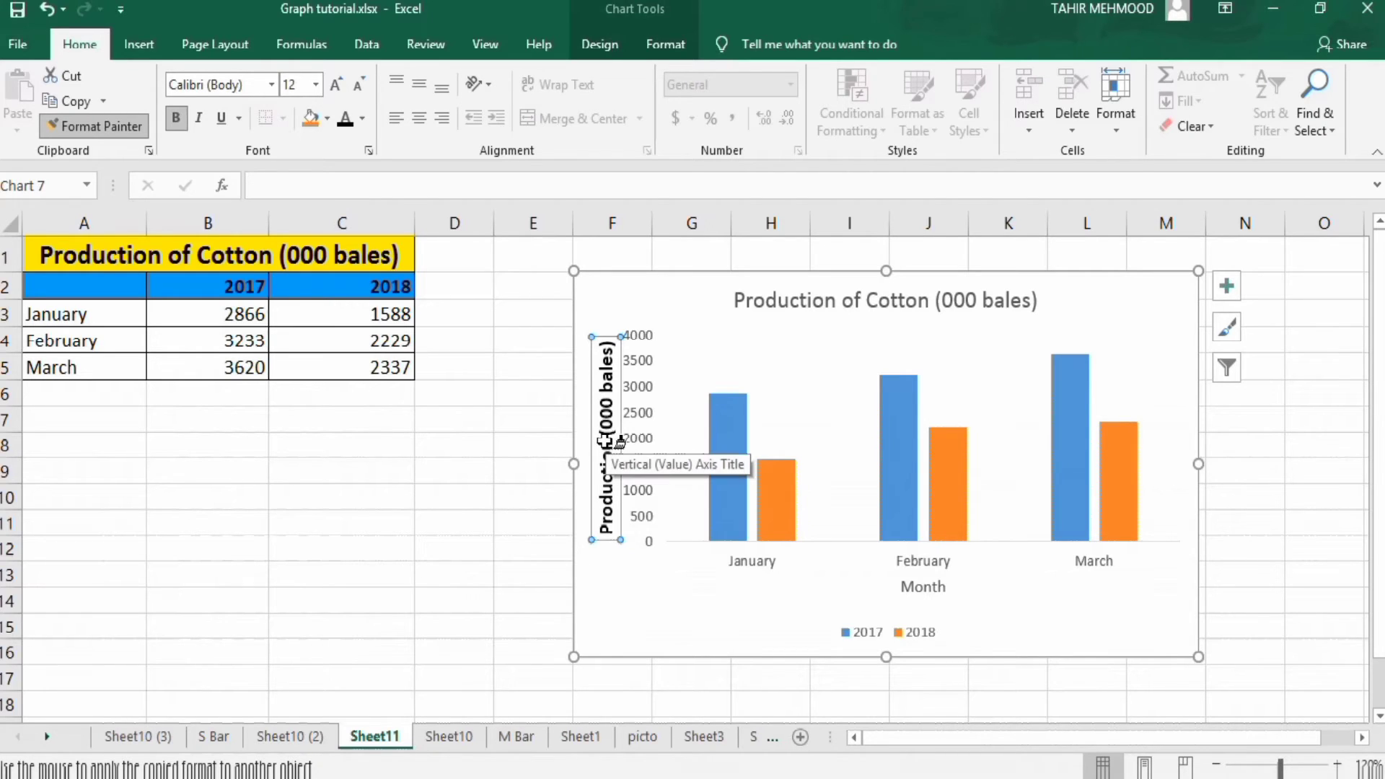
click(635, 364)
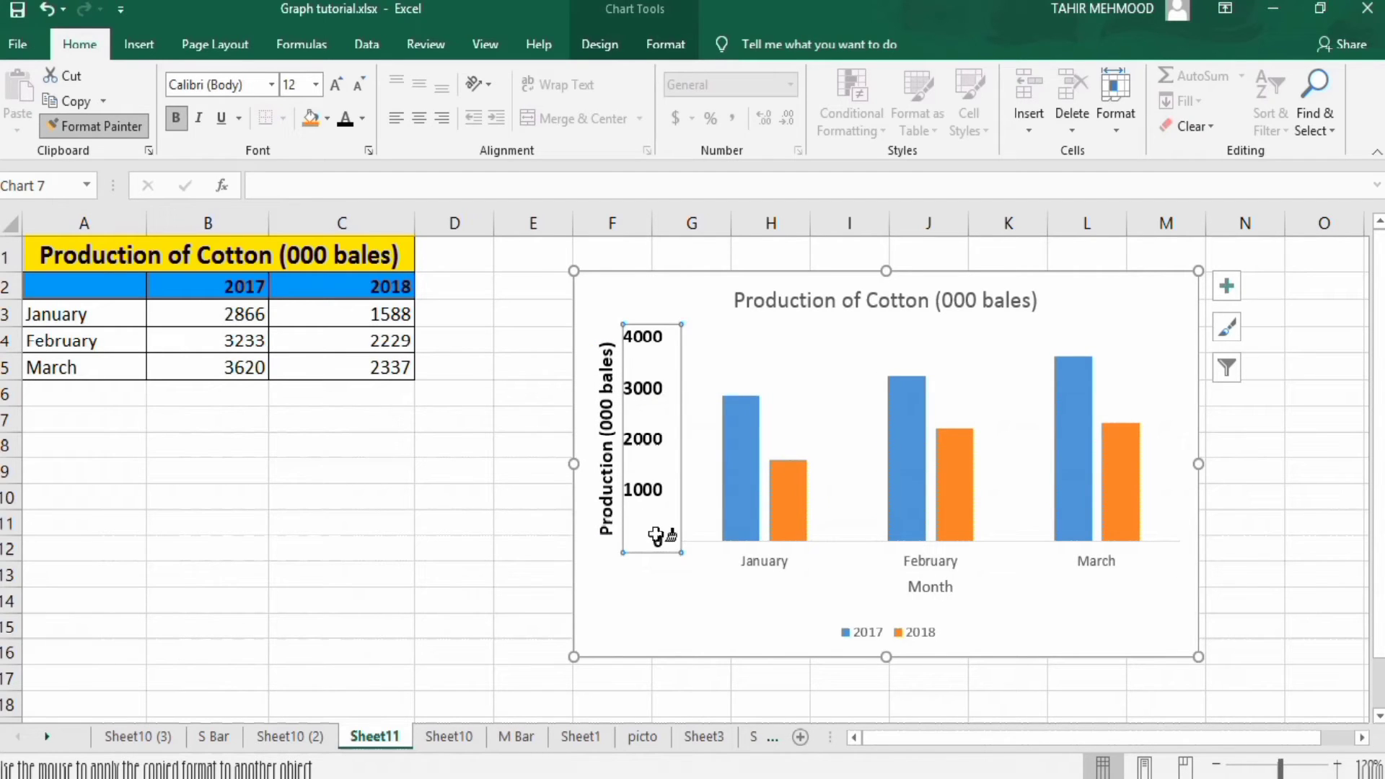
Apply the bold dark formatting to the month labels, Month title, legend and chart title
click(749, 563)
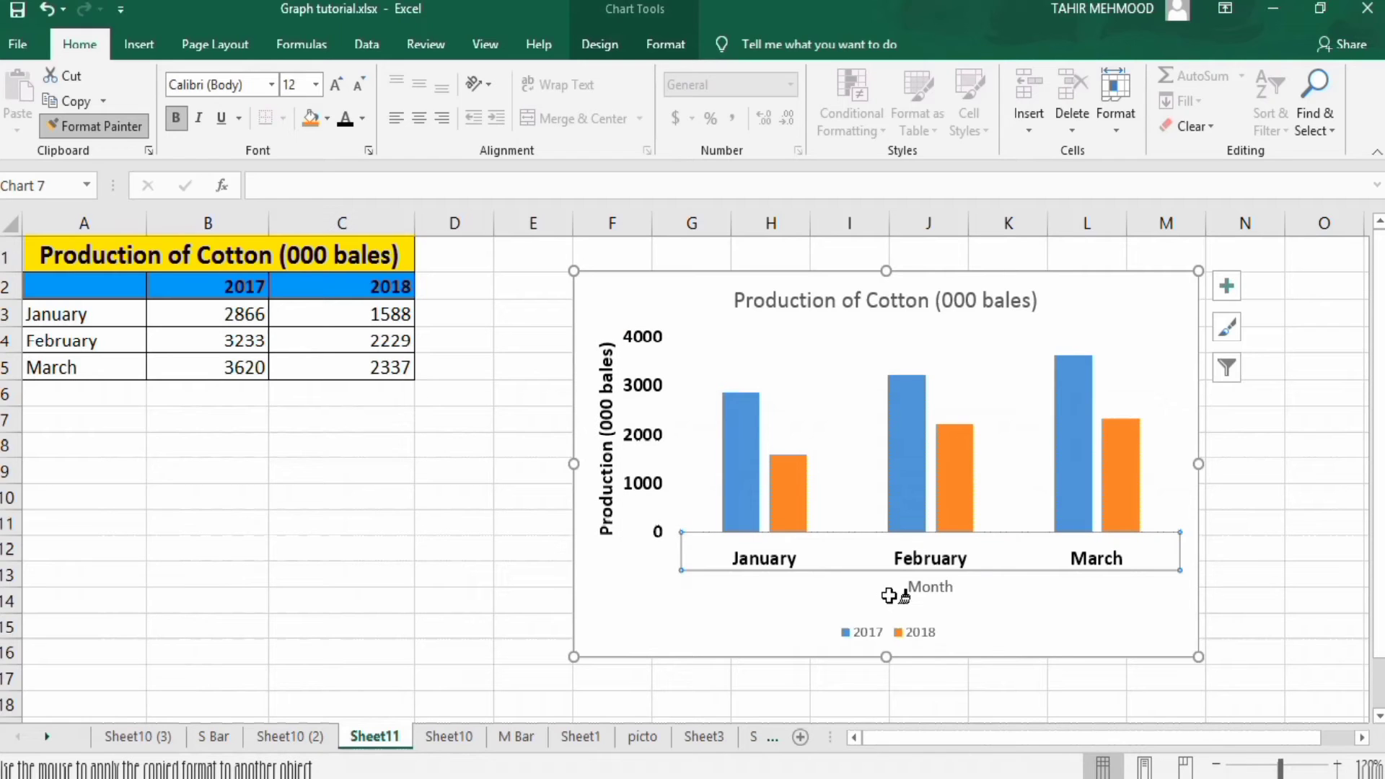
click(927, 588)
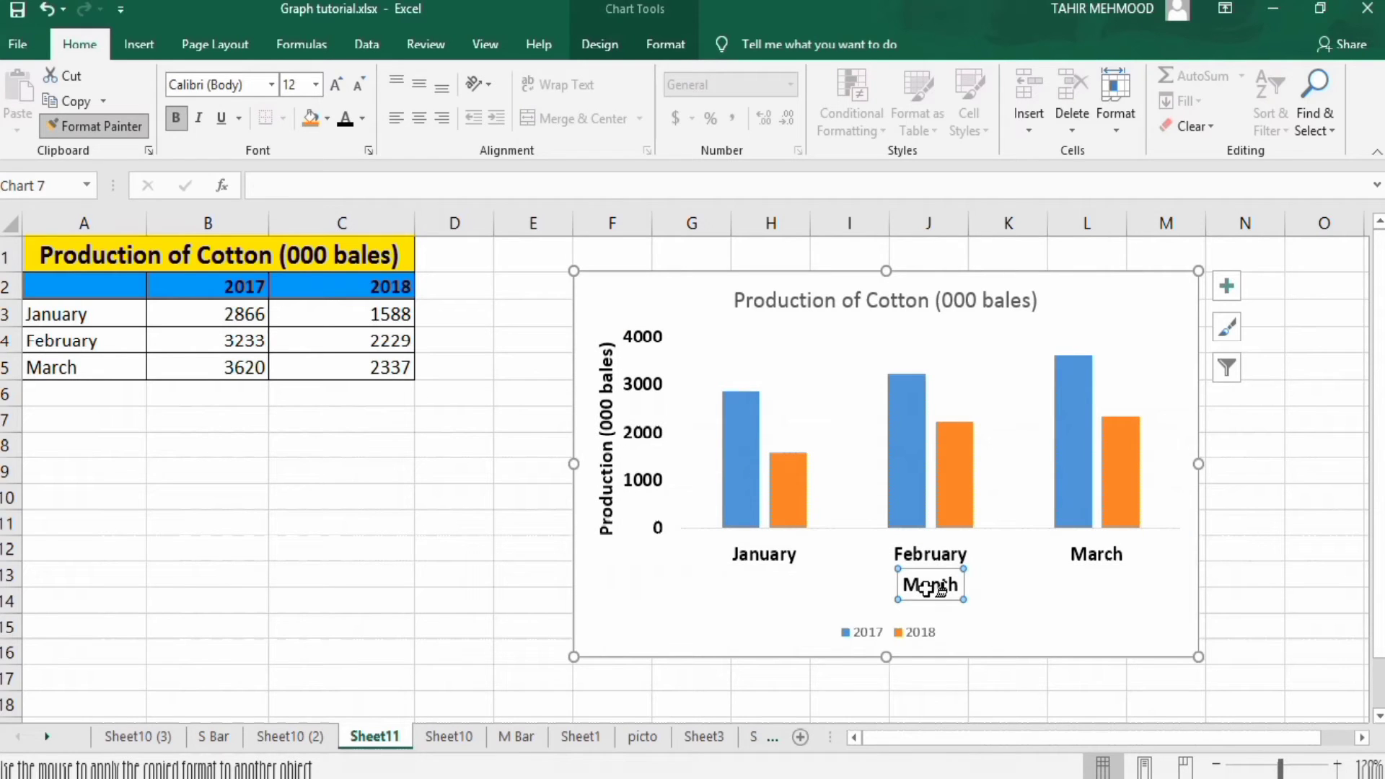
click(886, 639)
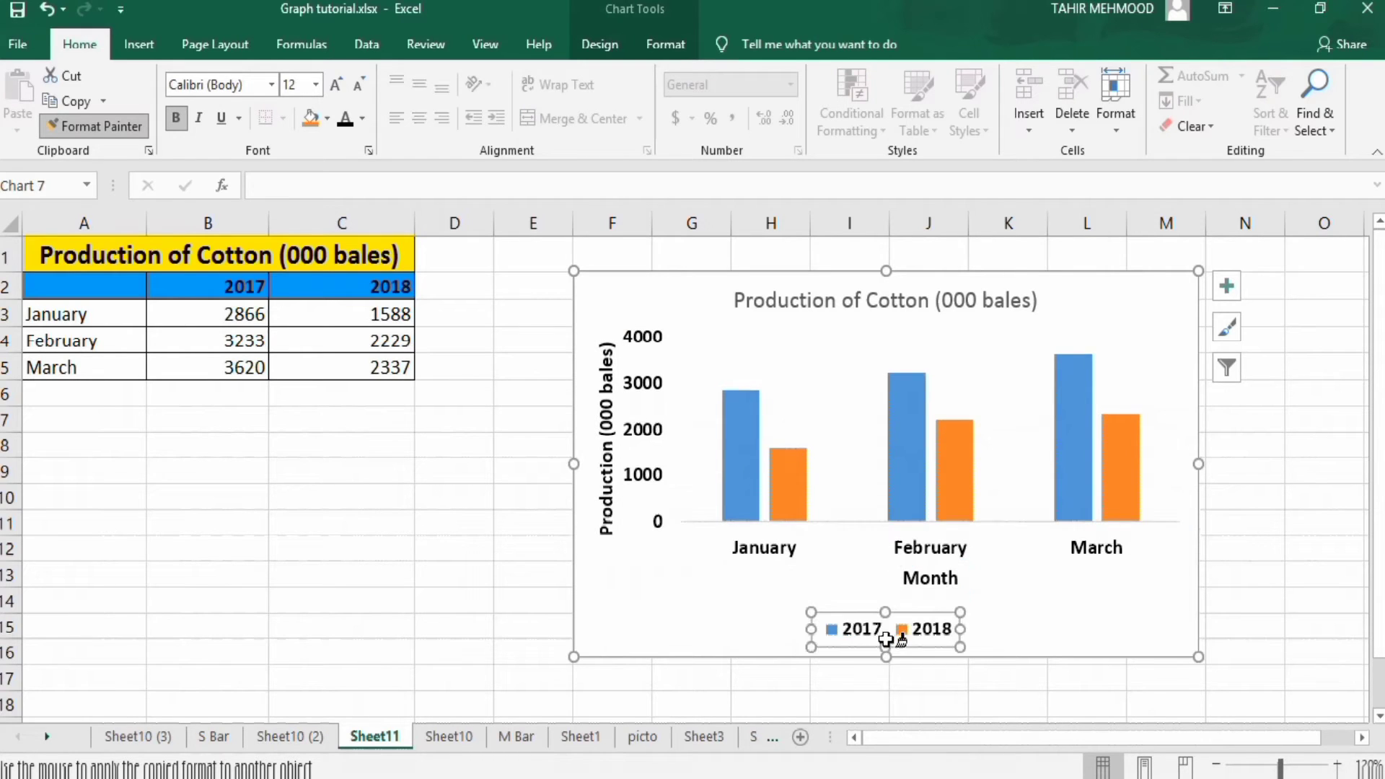
click(900, 308)
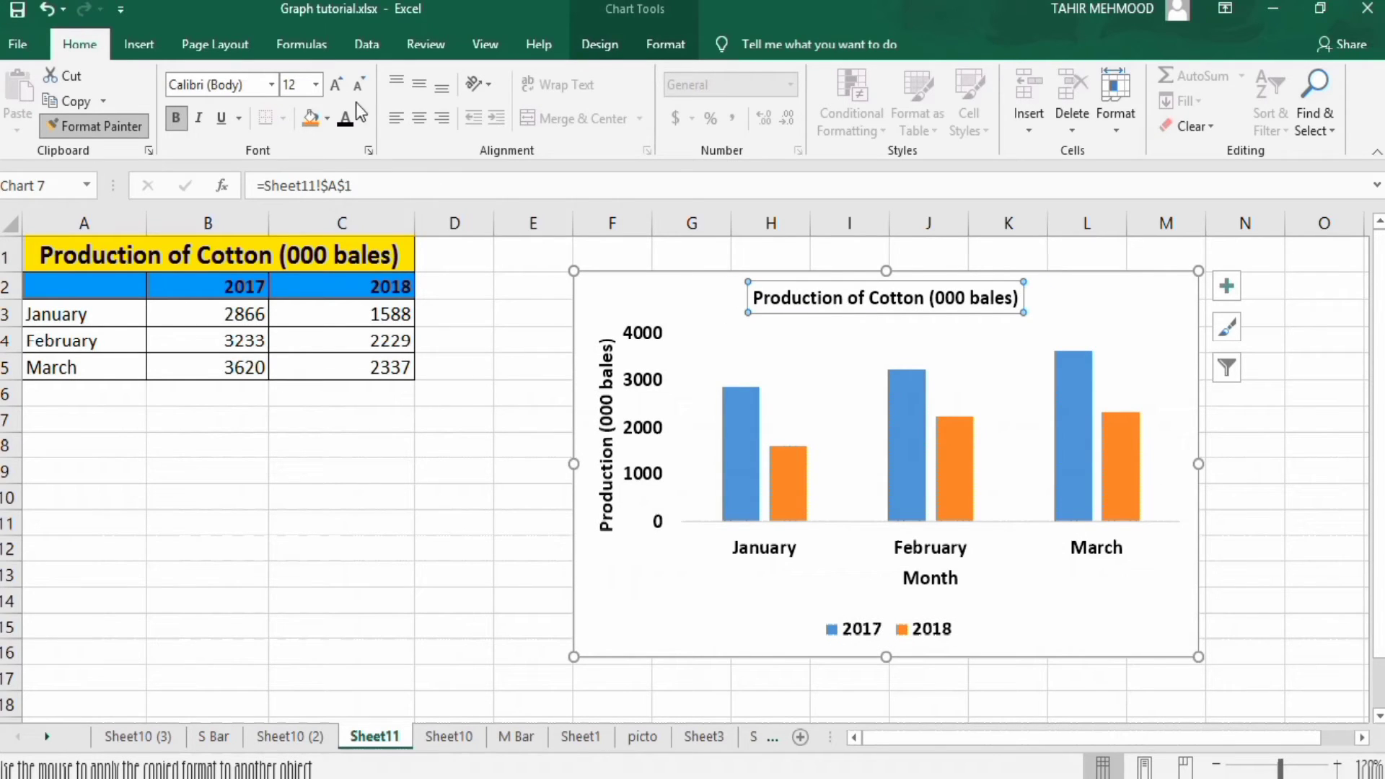
Enlarge the chart title 'Production of Cotton (000 bales)' to 18 points
click(316, 85)
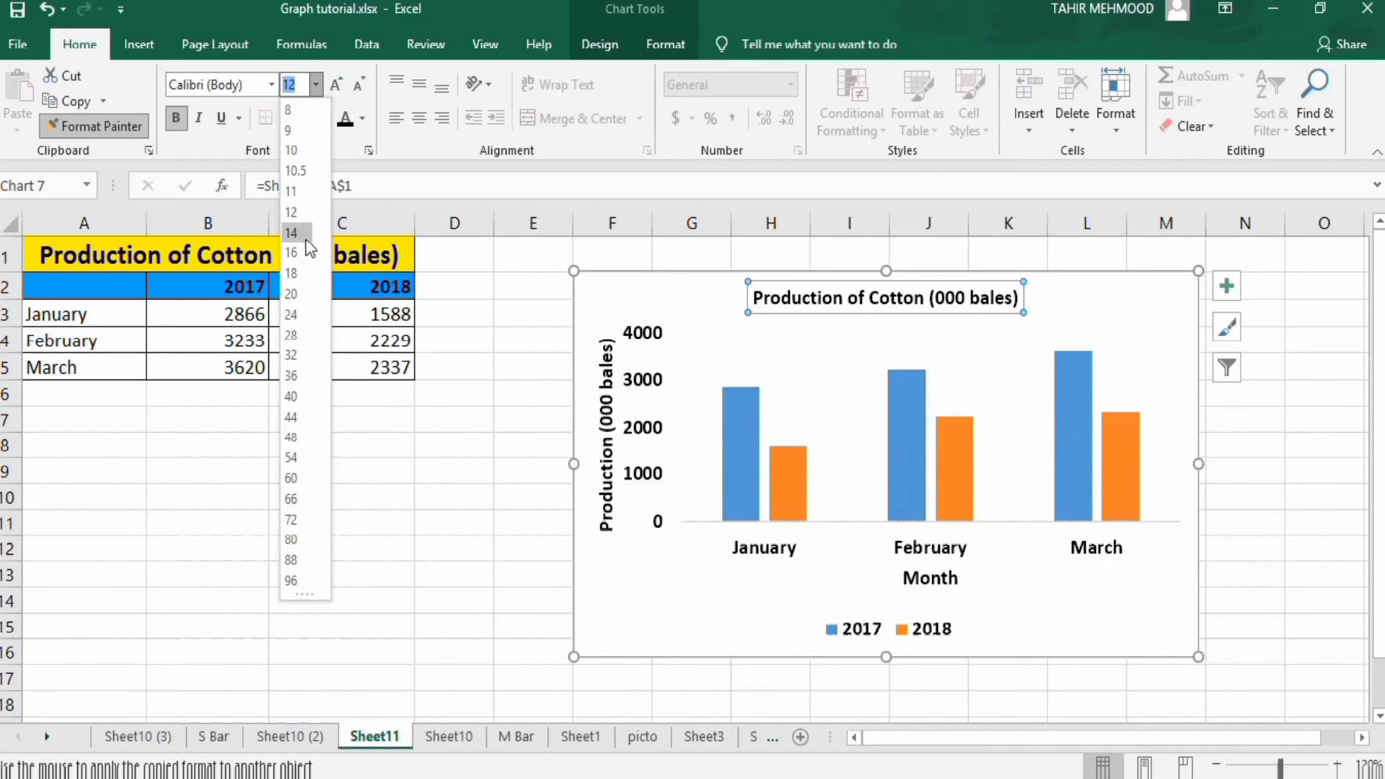
click(292, 273)
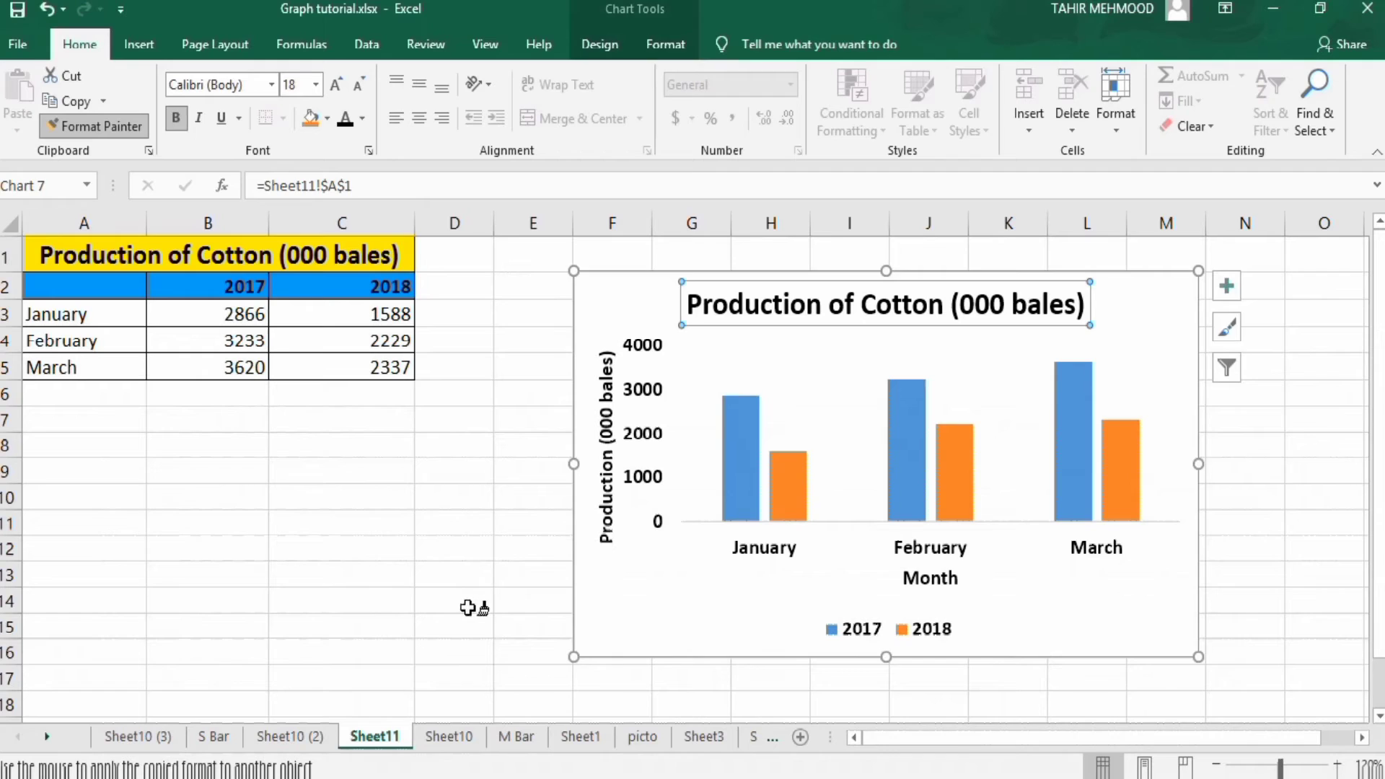
click(494, 606)
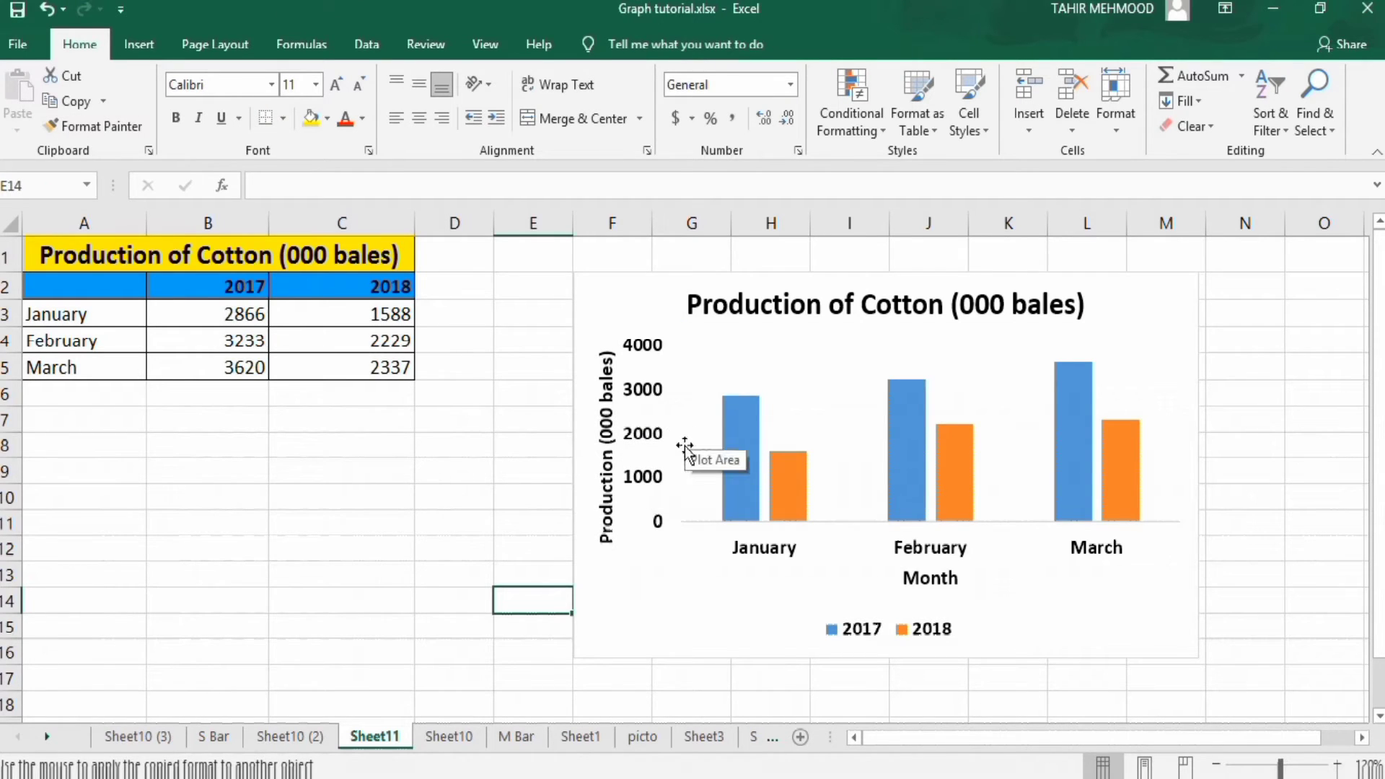
mouse_move(756, 482)
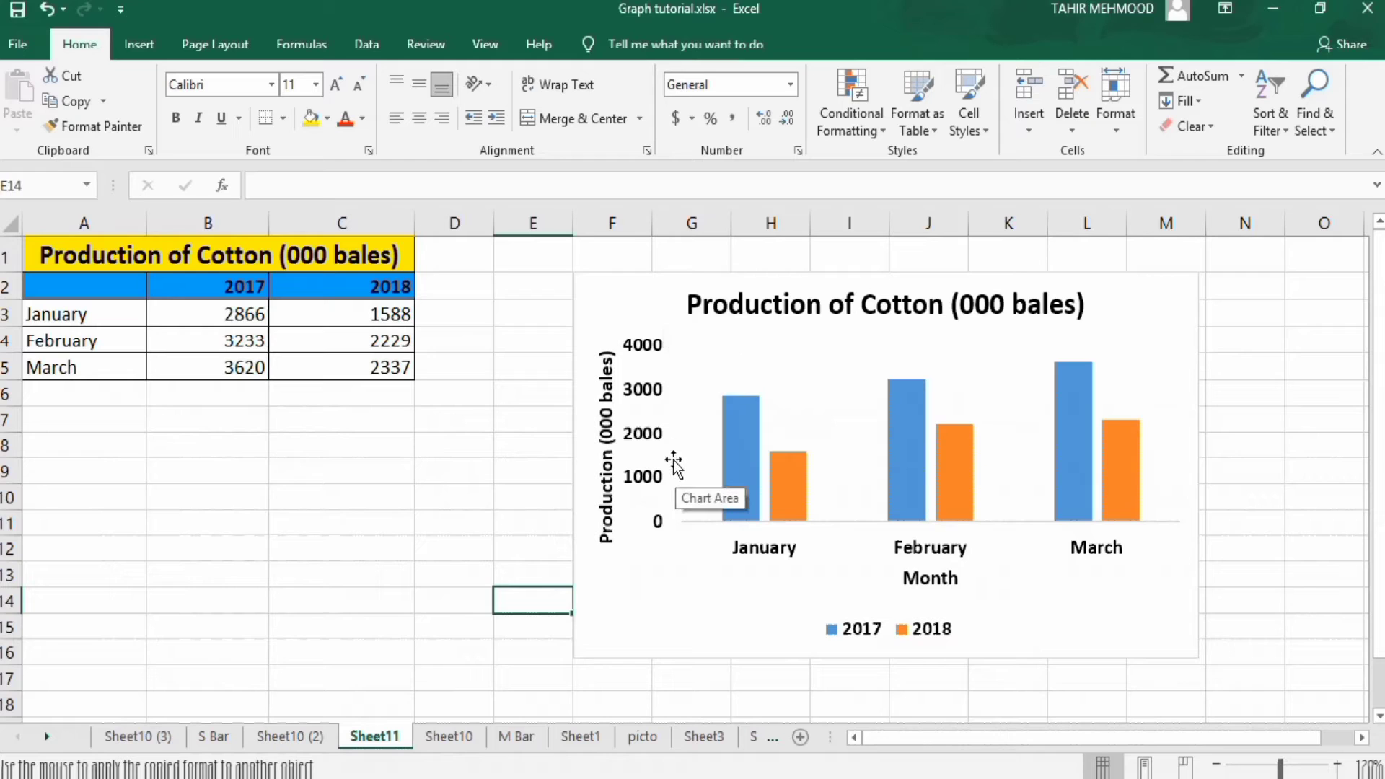
click(640, 346)
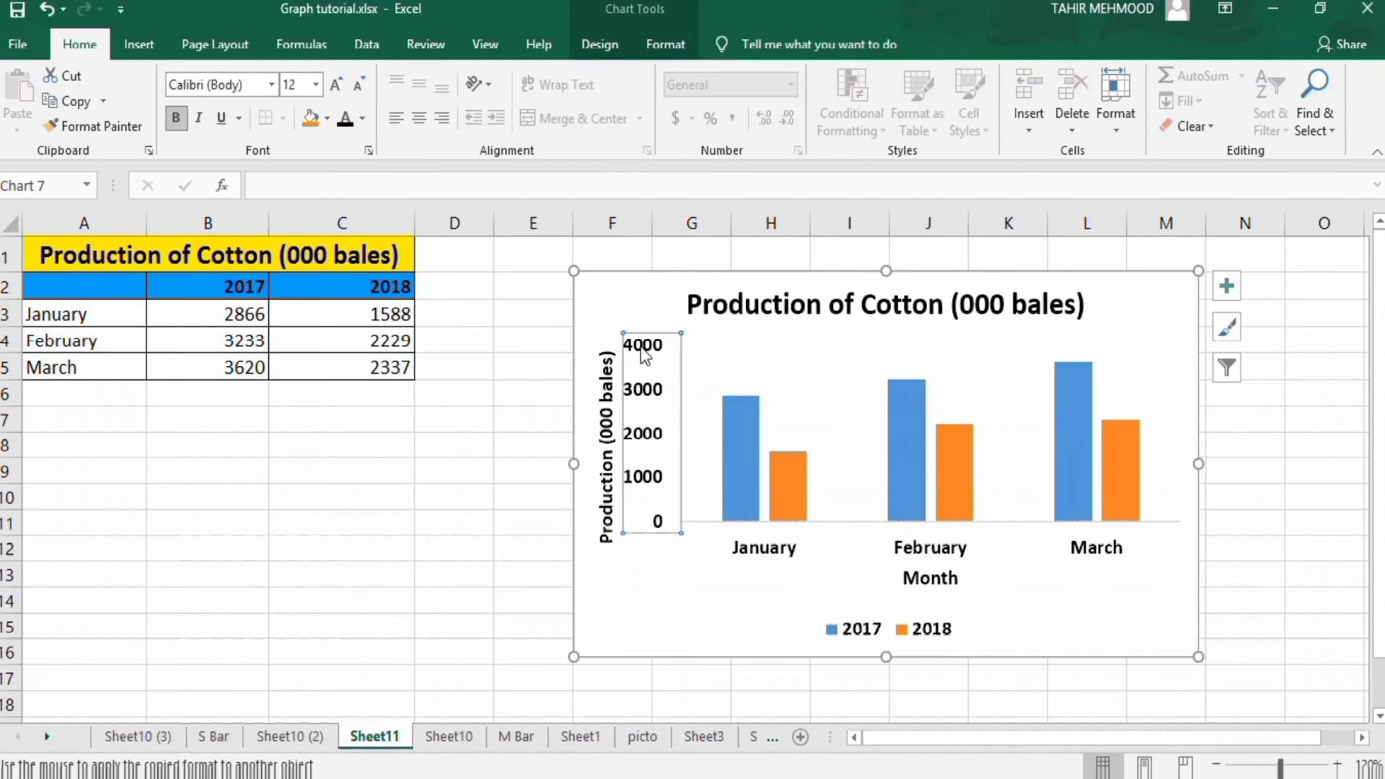
Set the vertical axis minimum to 1000 in Format Axis
right_click(641, 346)
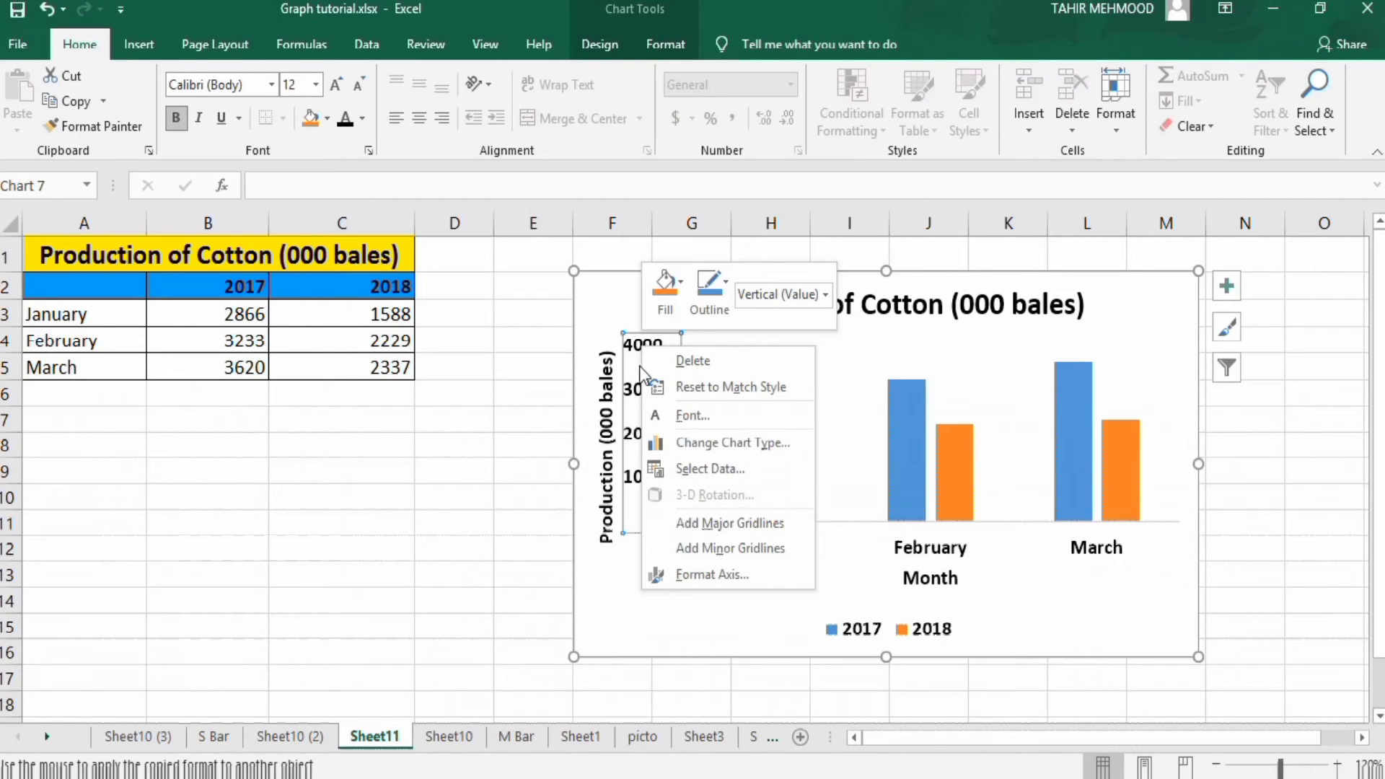
click(692, 574)
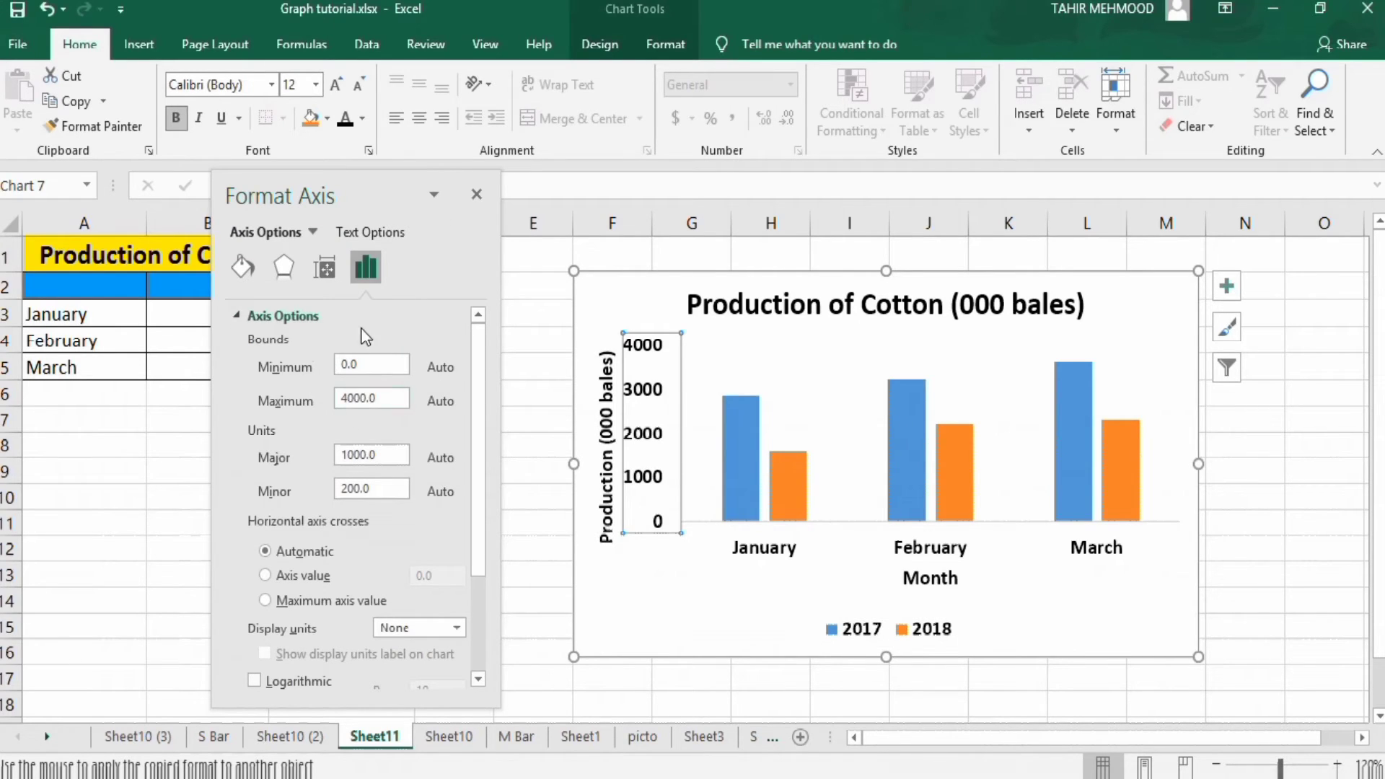
click(344, 364)
text(100)
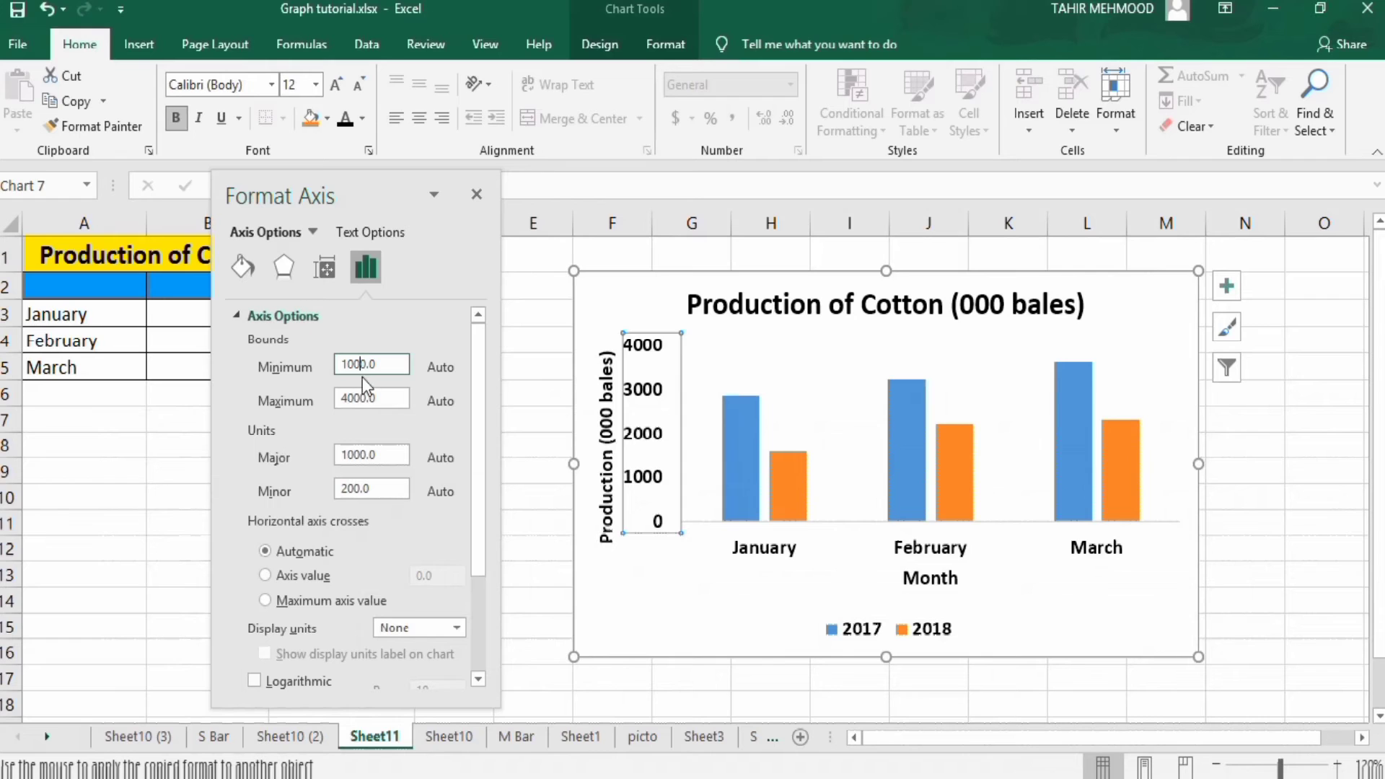
Set the vertical axis major unit to 1000 and minor unit to 200
double_click(356, 455)
text(500)
key(Return)
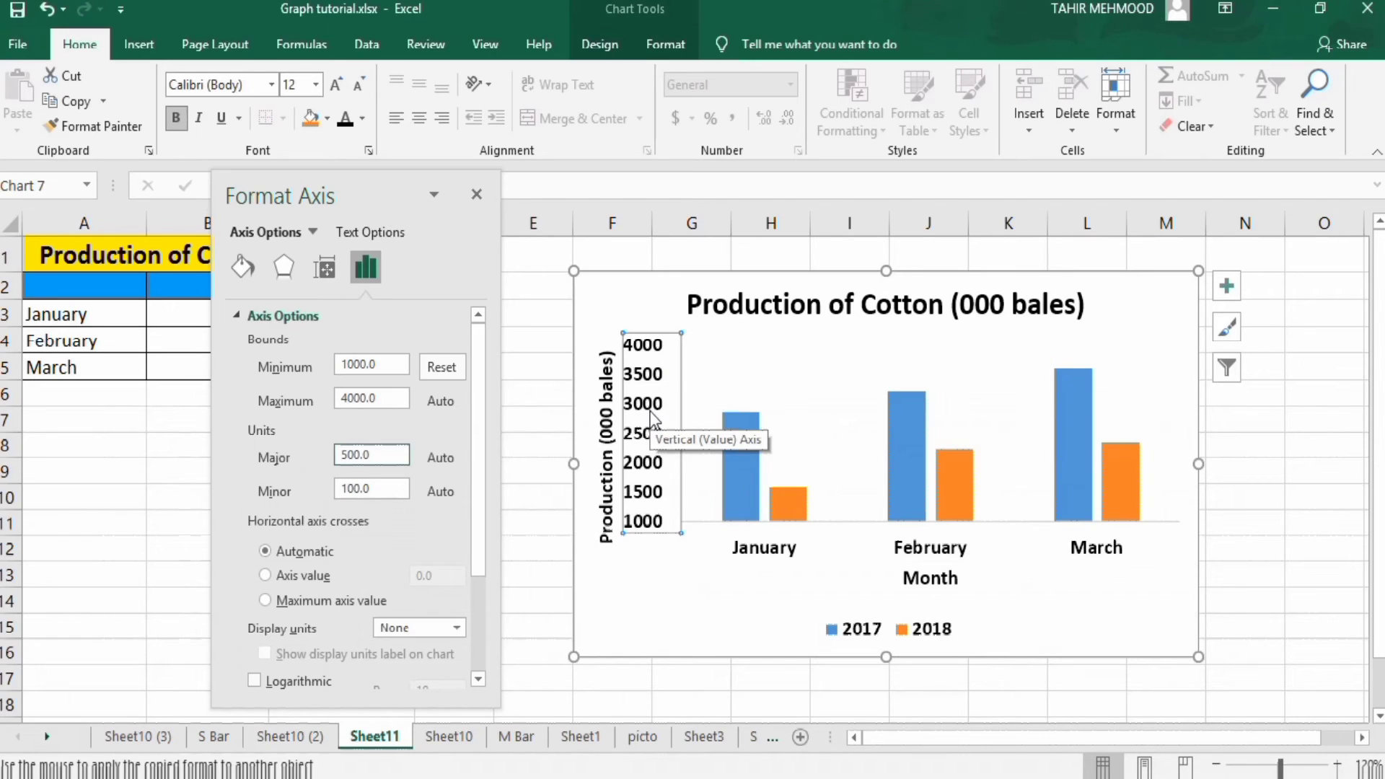
key(BackSpace)
text(10)
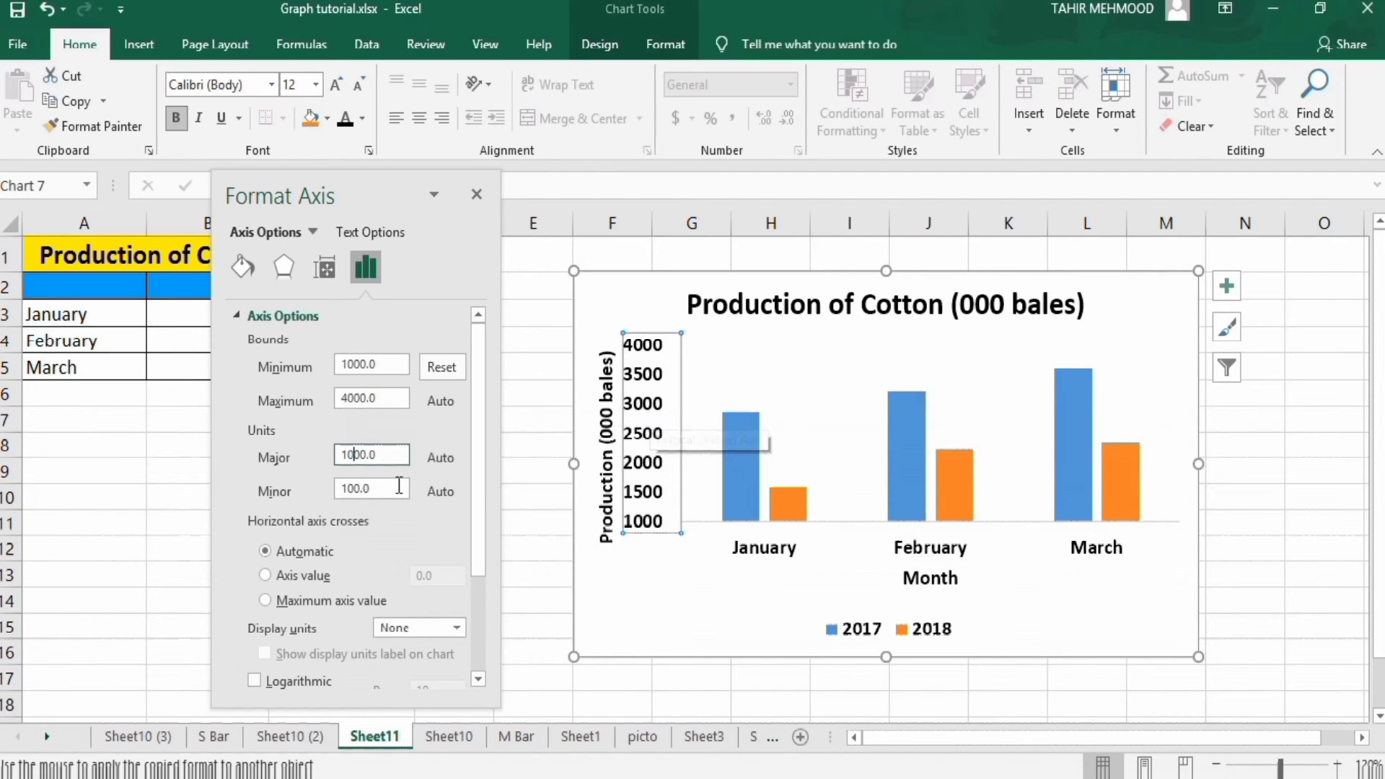
click(366, 488)
key(BackSpace)
text(2)
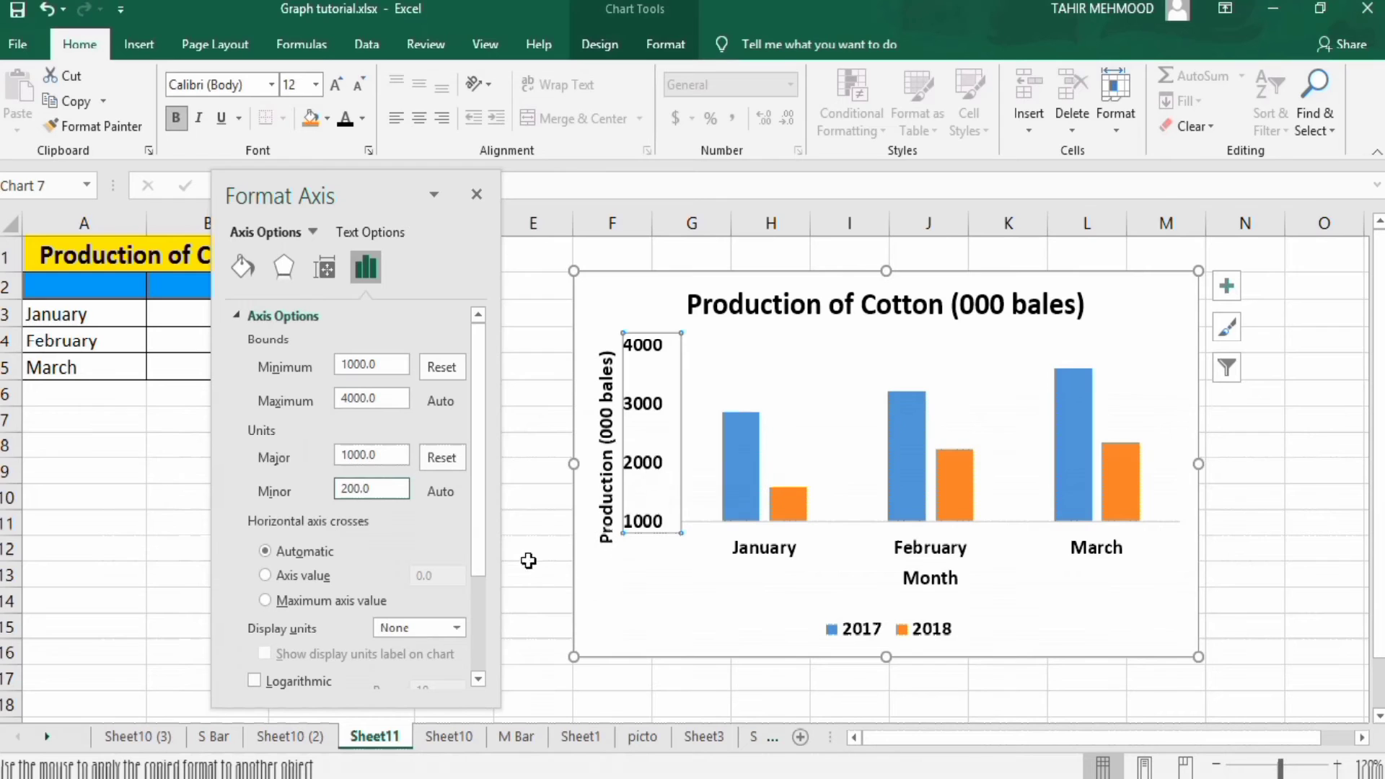
drag(477, 437, 479, 556)
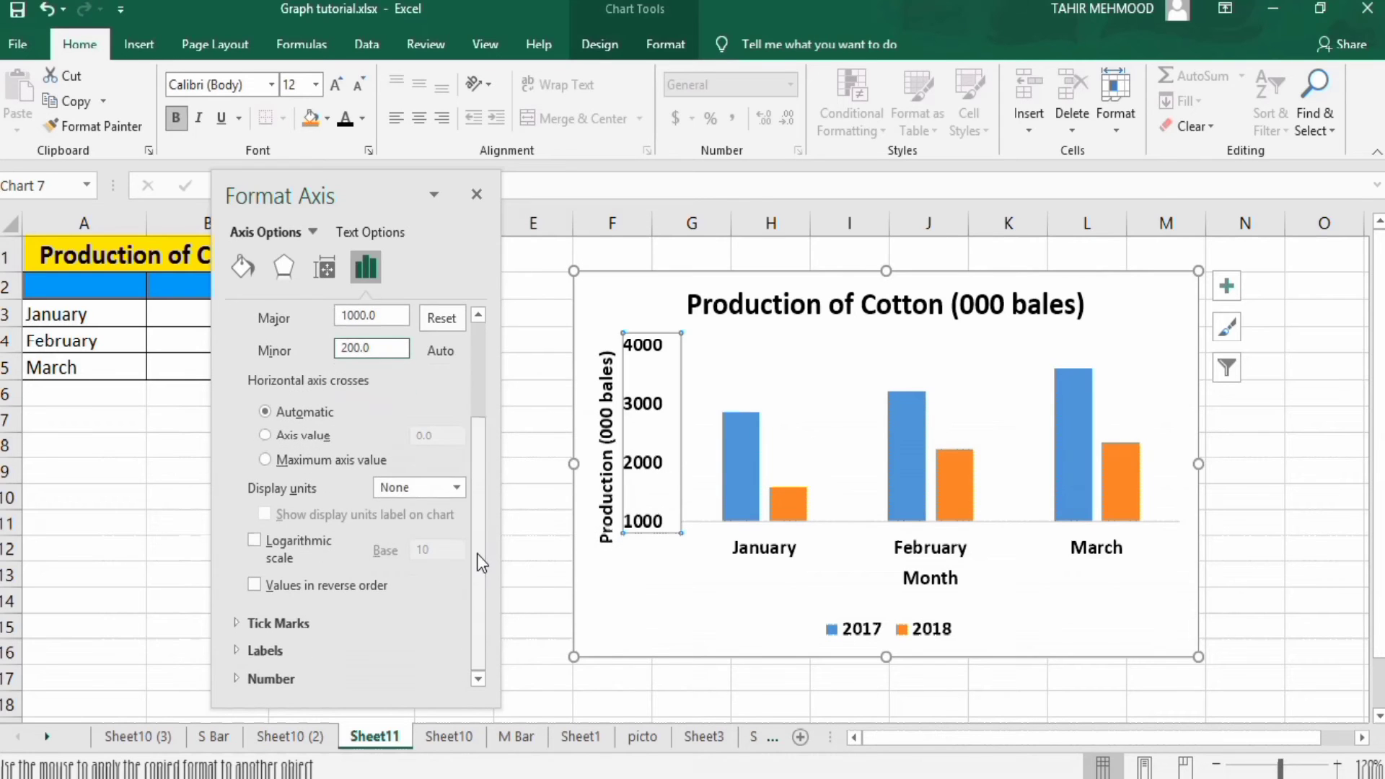
Set the vertical axis major and minor tick marks to Outside
click(337, 625)
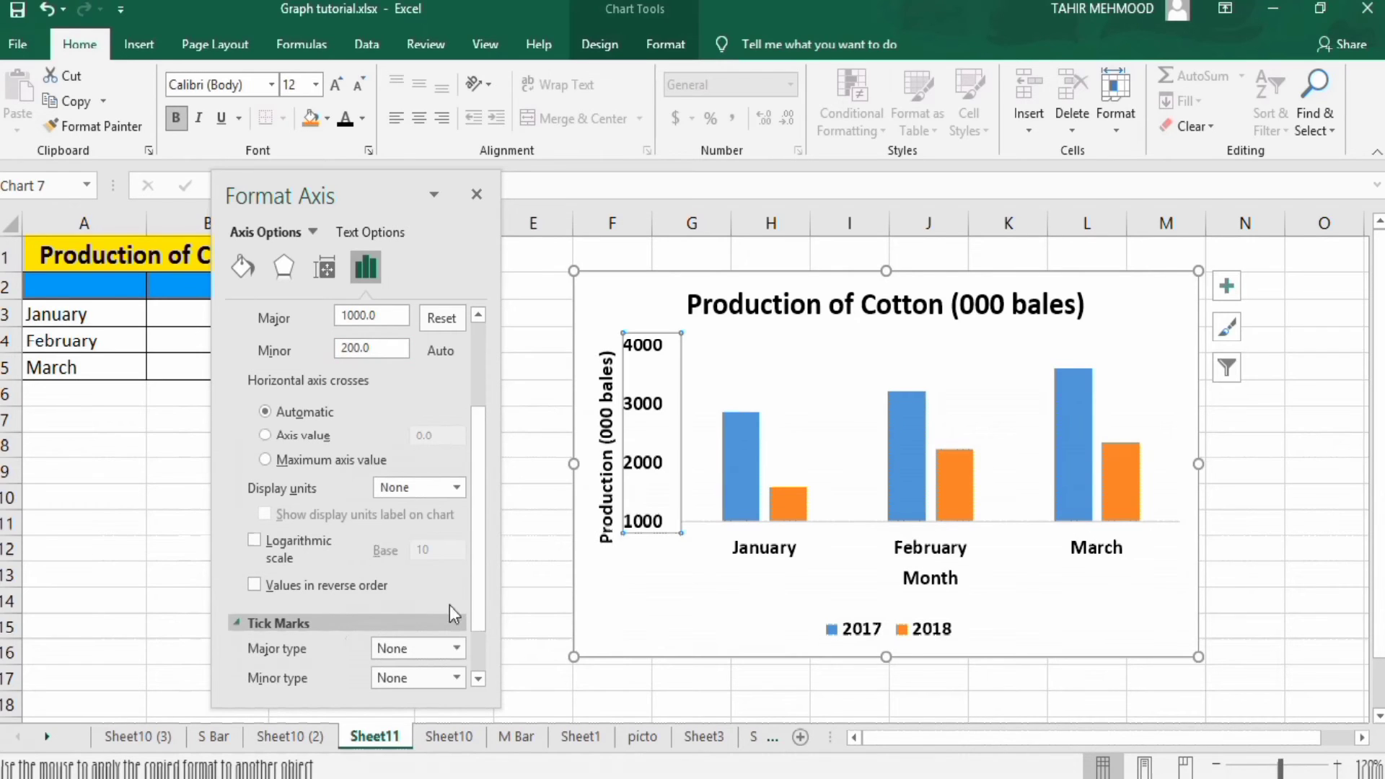
drag(479, 505, 478, 570)
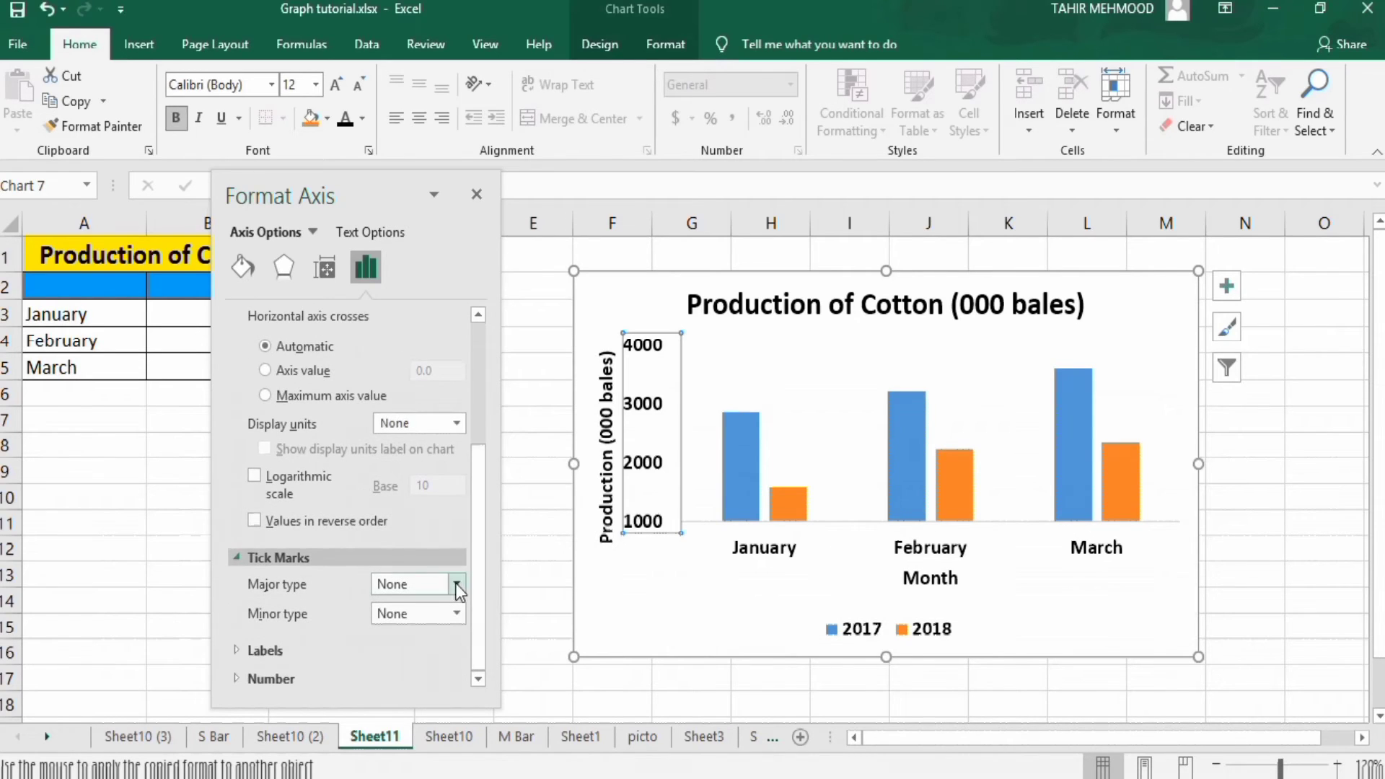
click(454, 583)
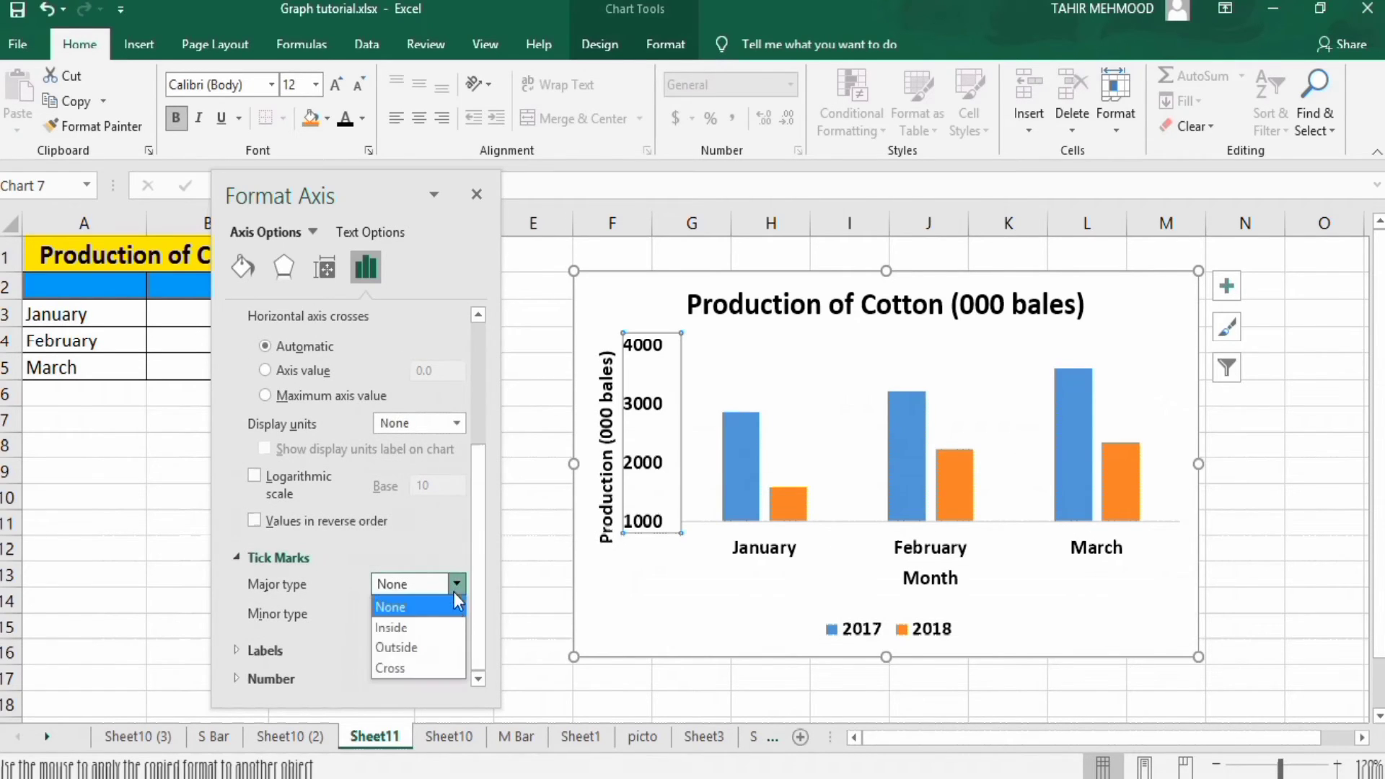
click(449, 646)
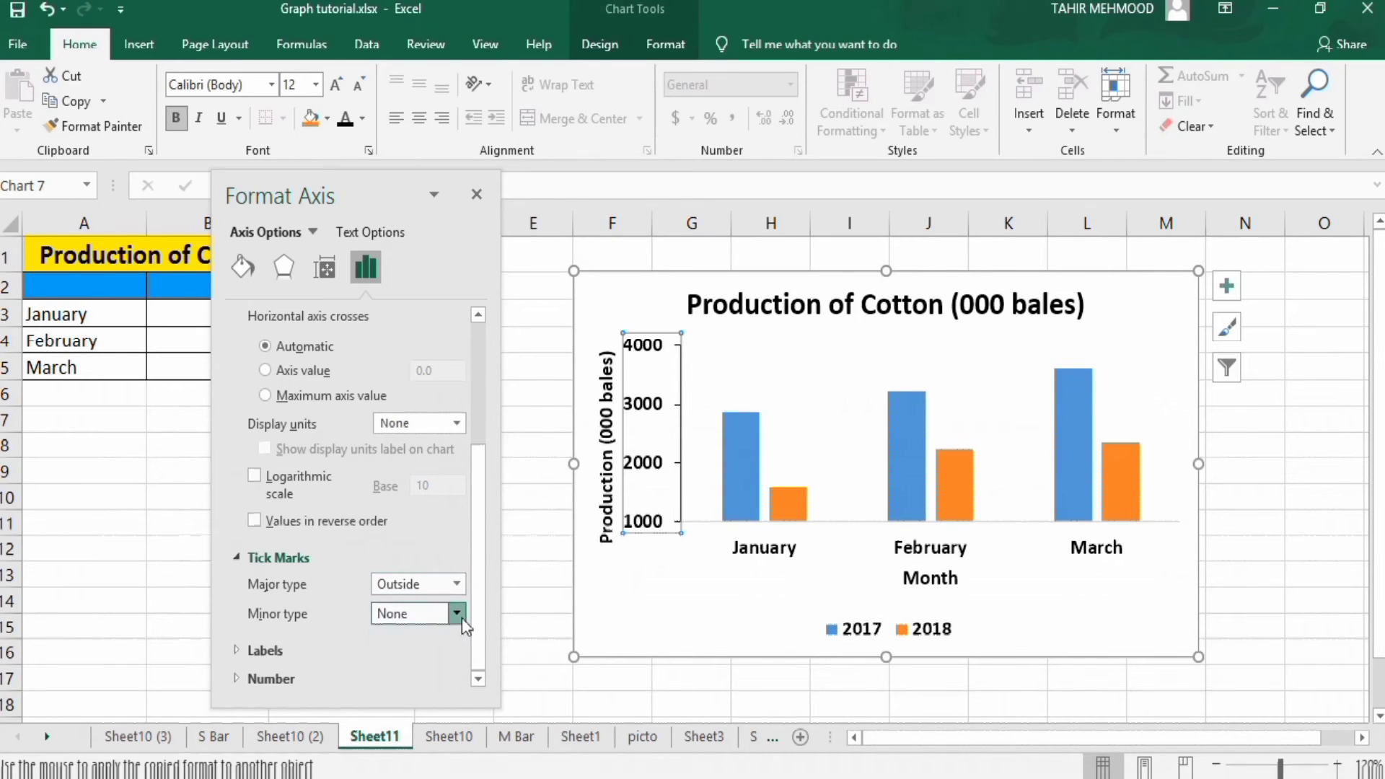
click(461, 617)
click(449, 669)
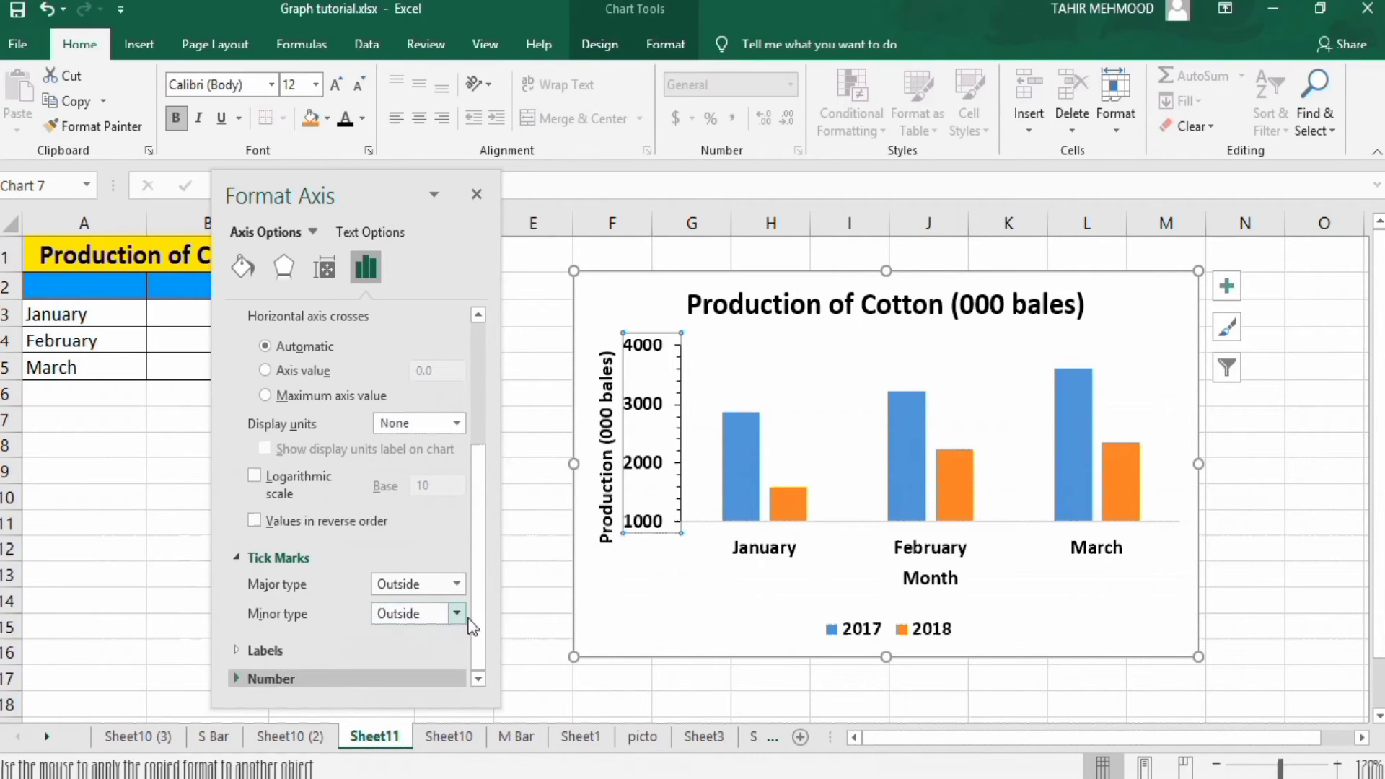
Make the vertical axis line solid black and 1.5 pt wide
click(240, 267)
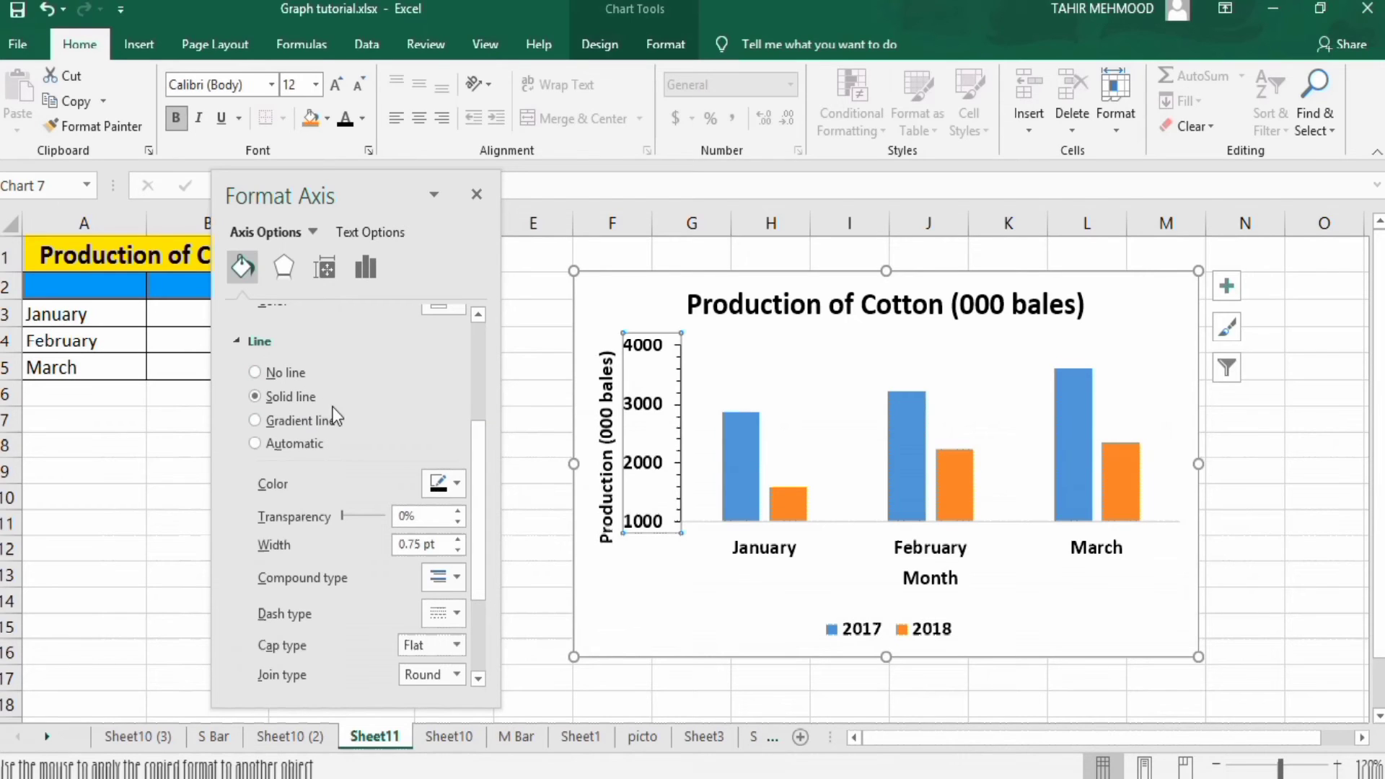
click(457, 487)
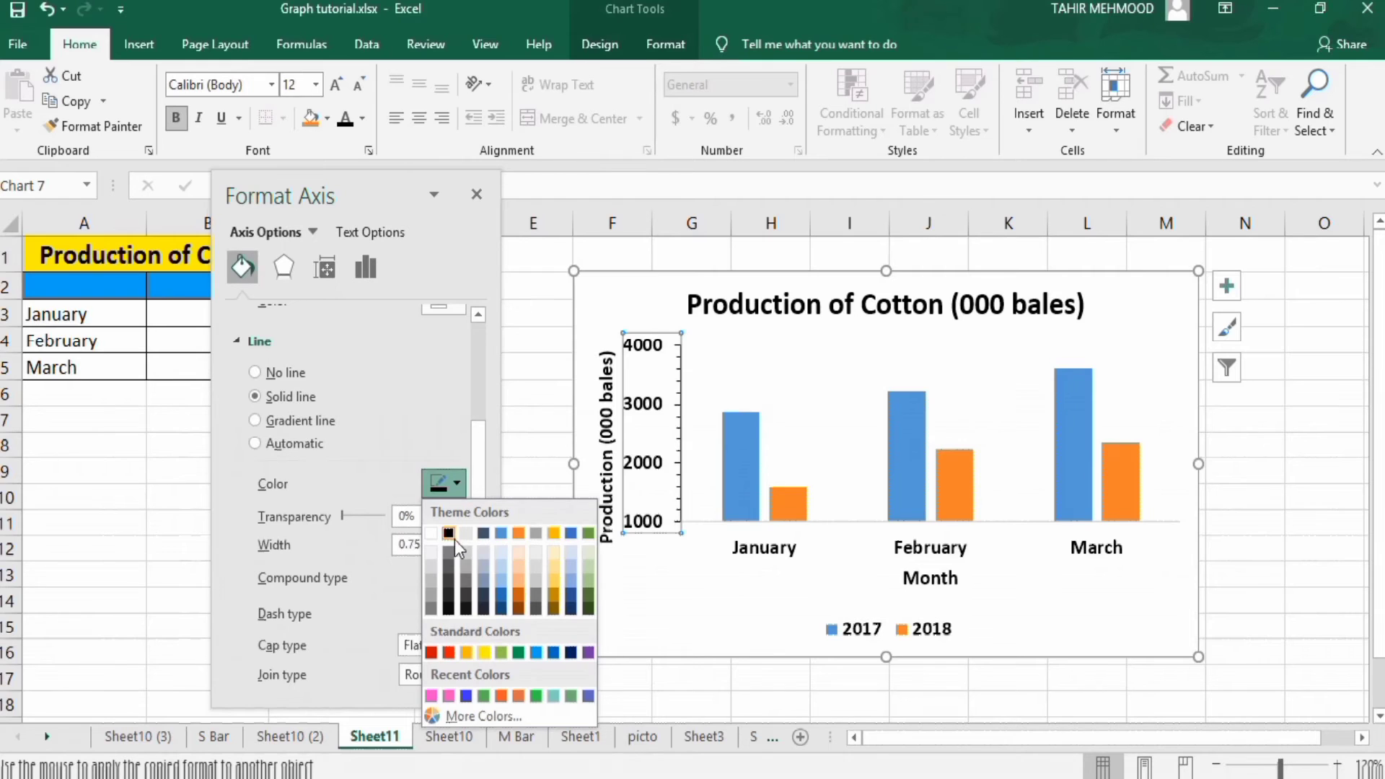
click(448, 534)
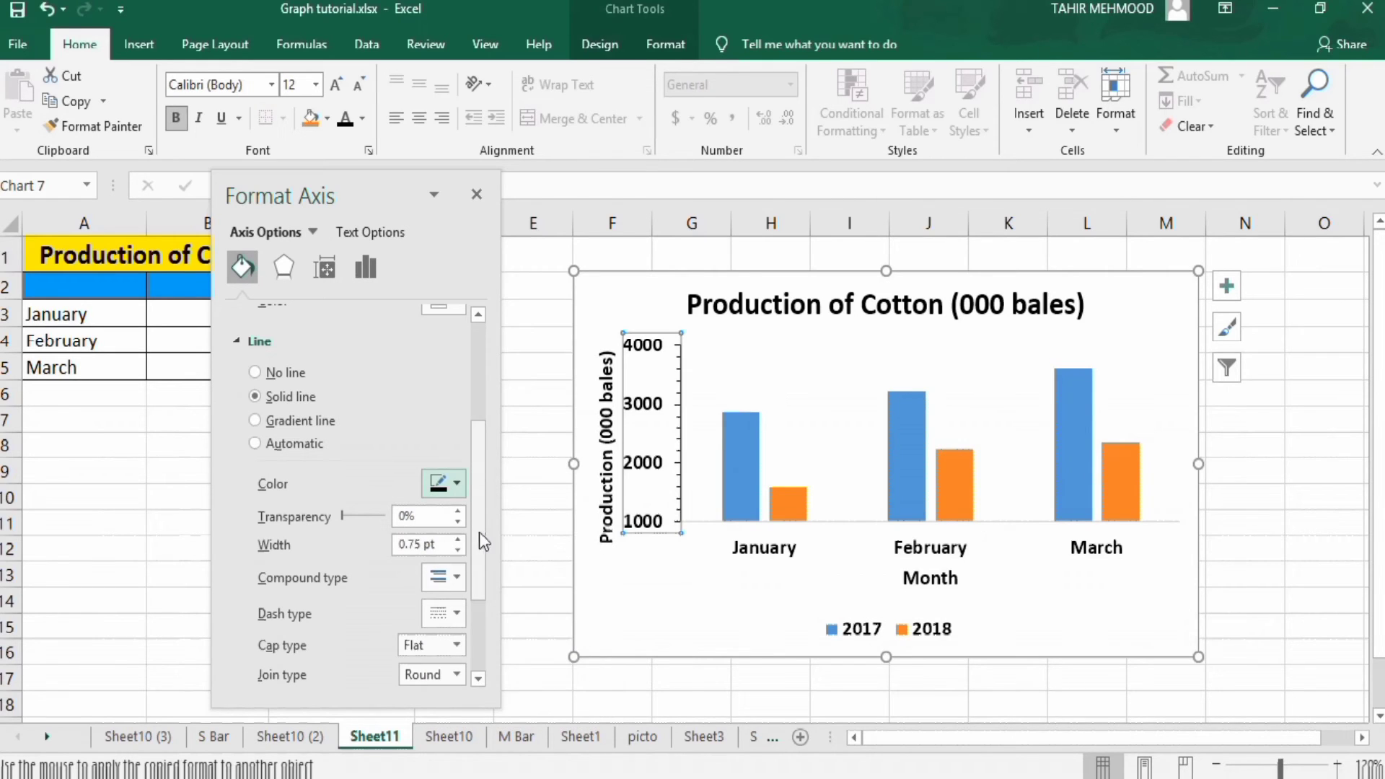
click(459, 539)
click(459, 540)
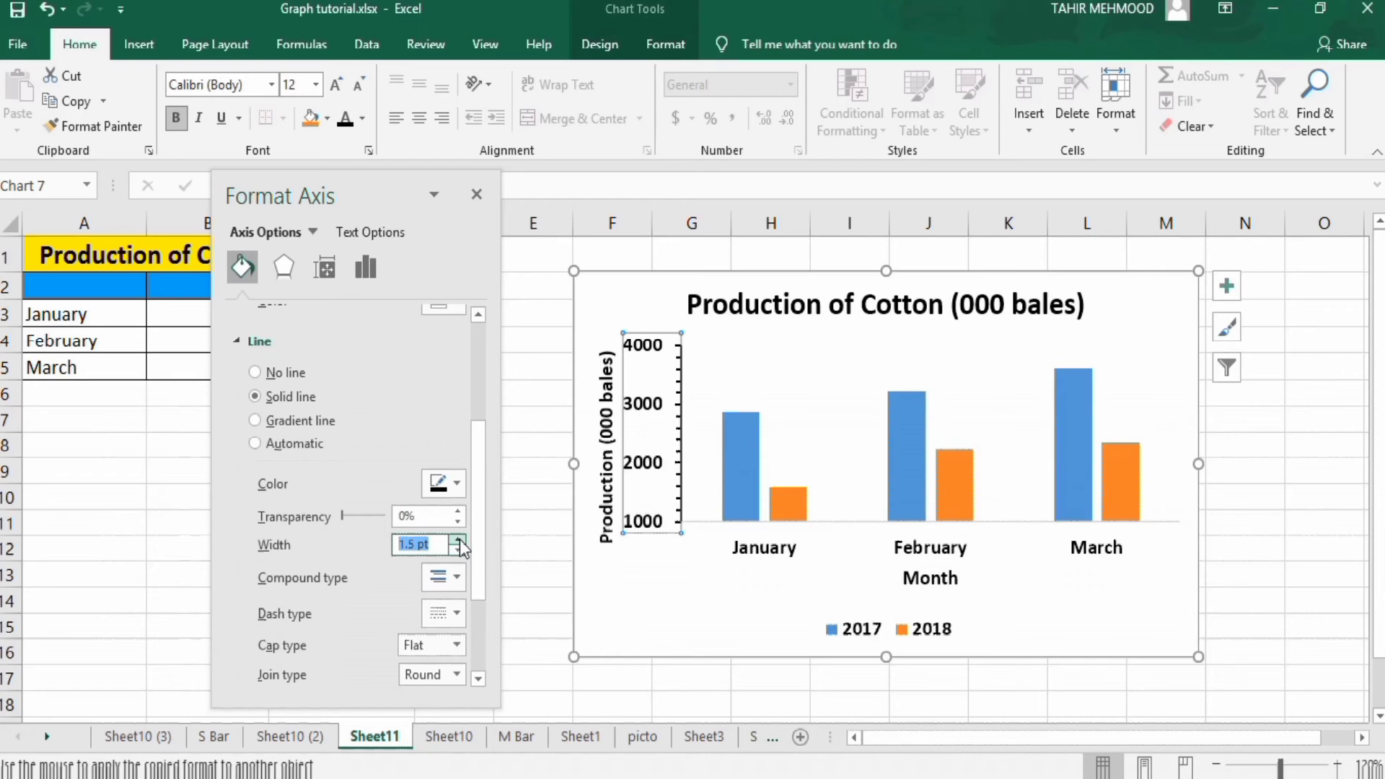
click(772, 551)
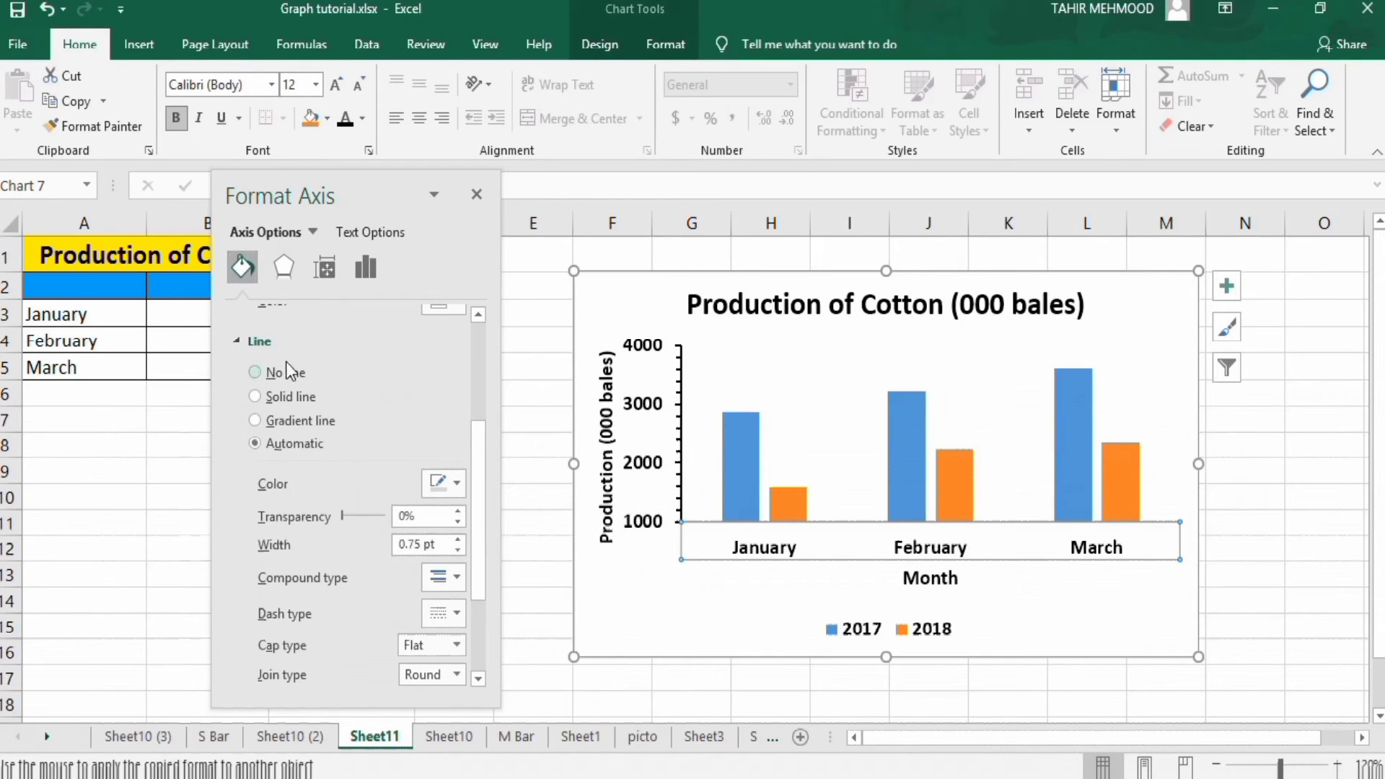
Give the horizontal month axis a solid black line 1.5 pt wide
click(255, 396)
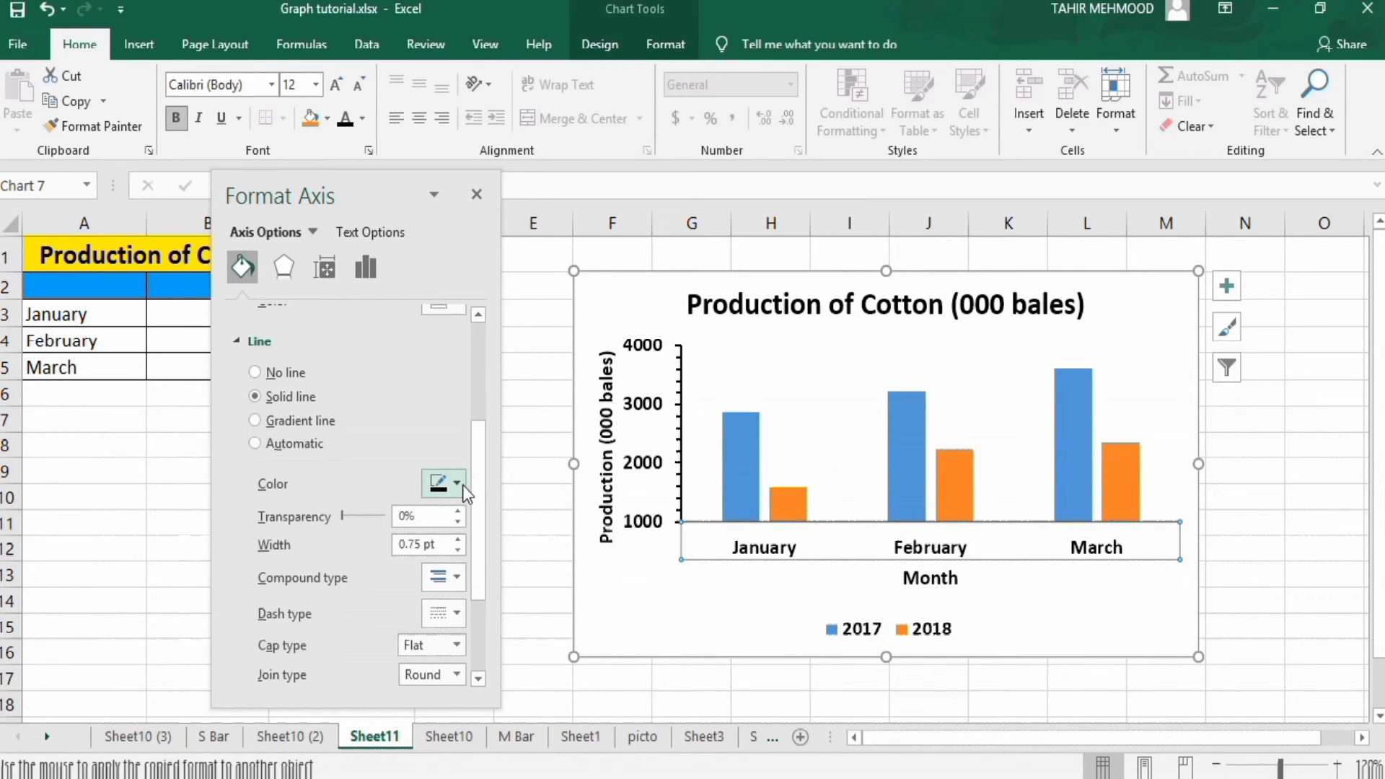
click(460, 541)
click(460, 542)
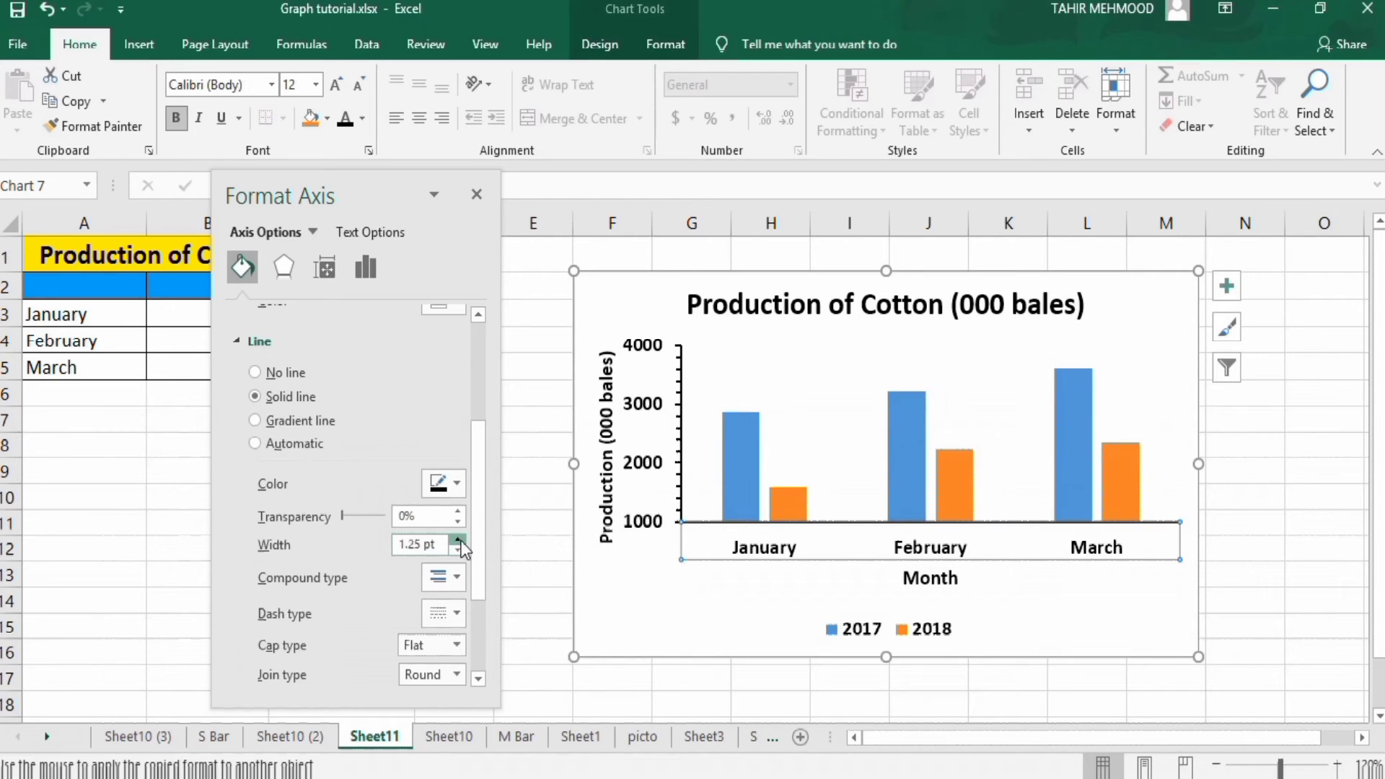
click(460, 541)
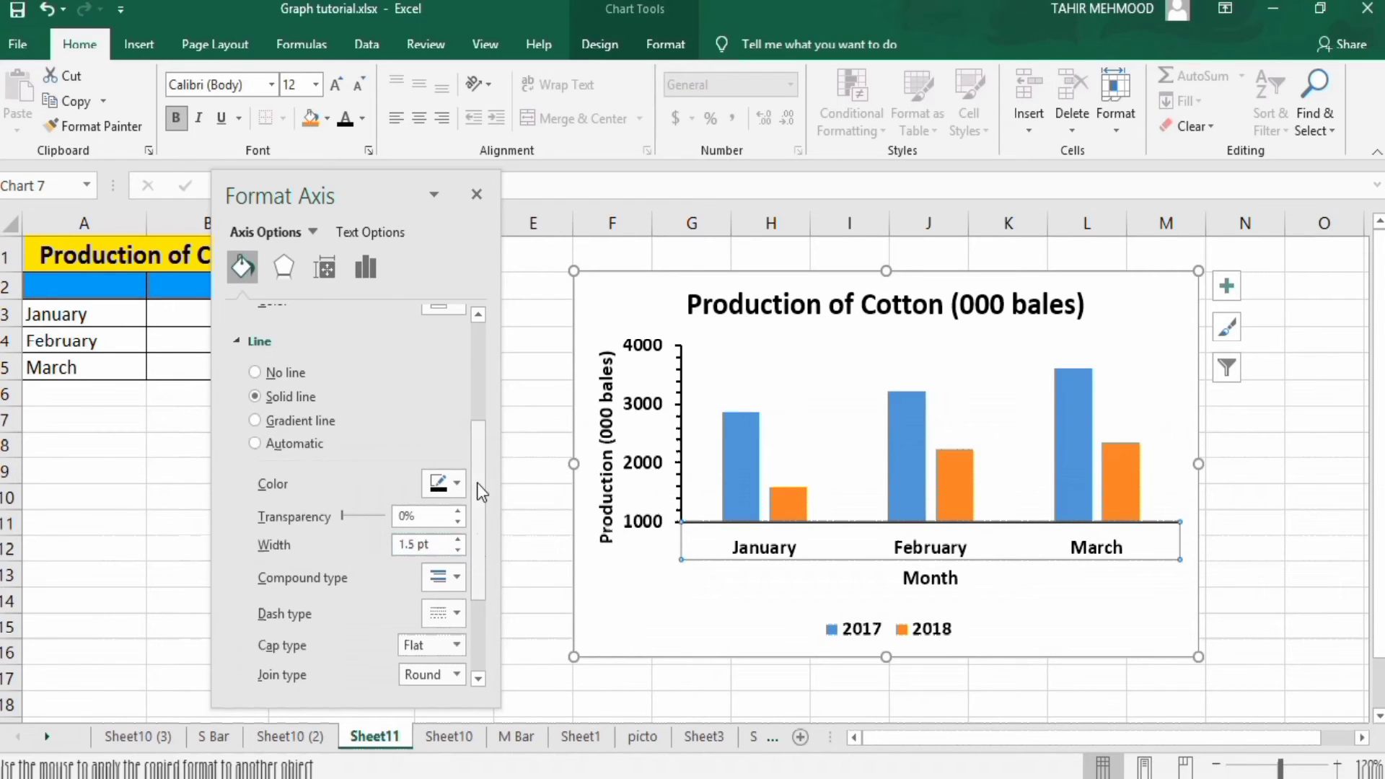
drag(479, 433, 479, 328)
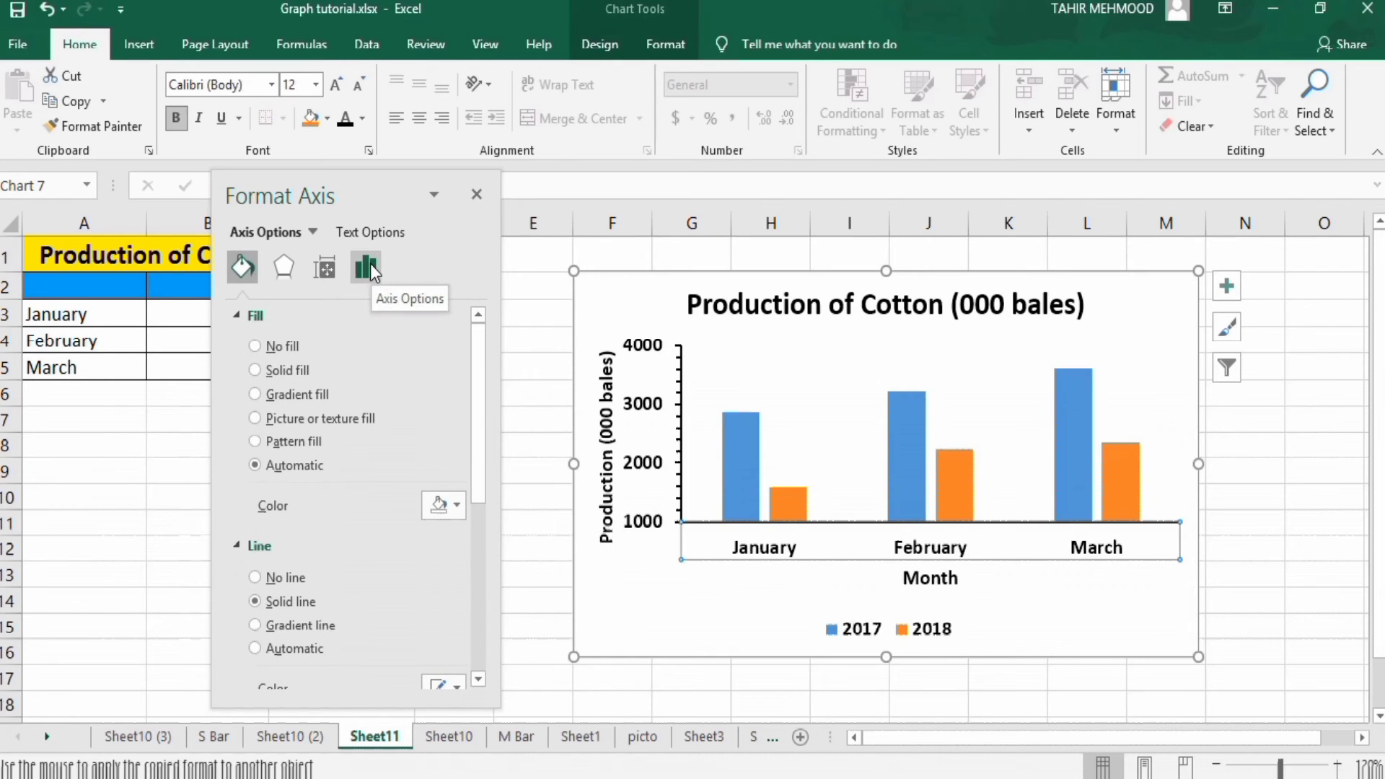
Set the month axis major and minor tick marks to Outside
click(371, 270)
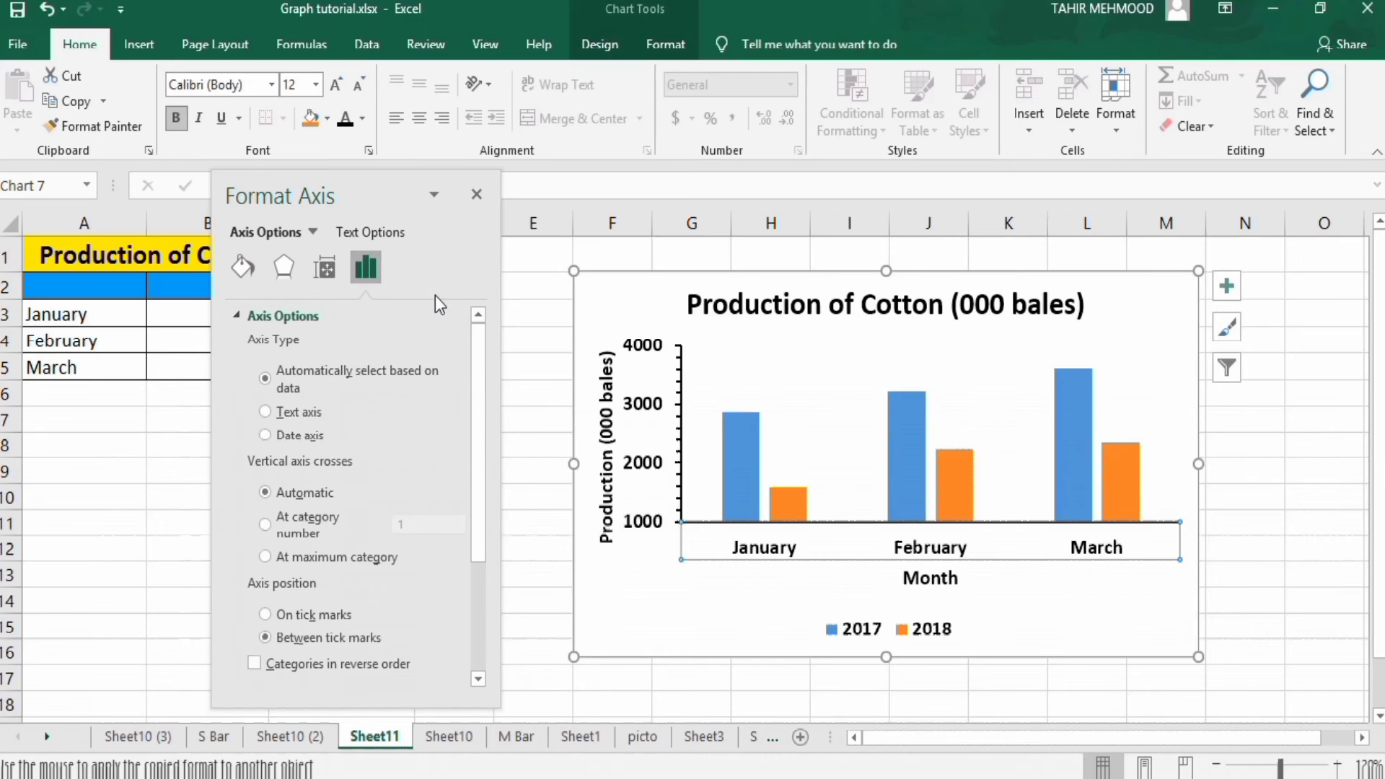
drag(481, 354, 487, 452)
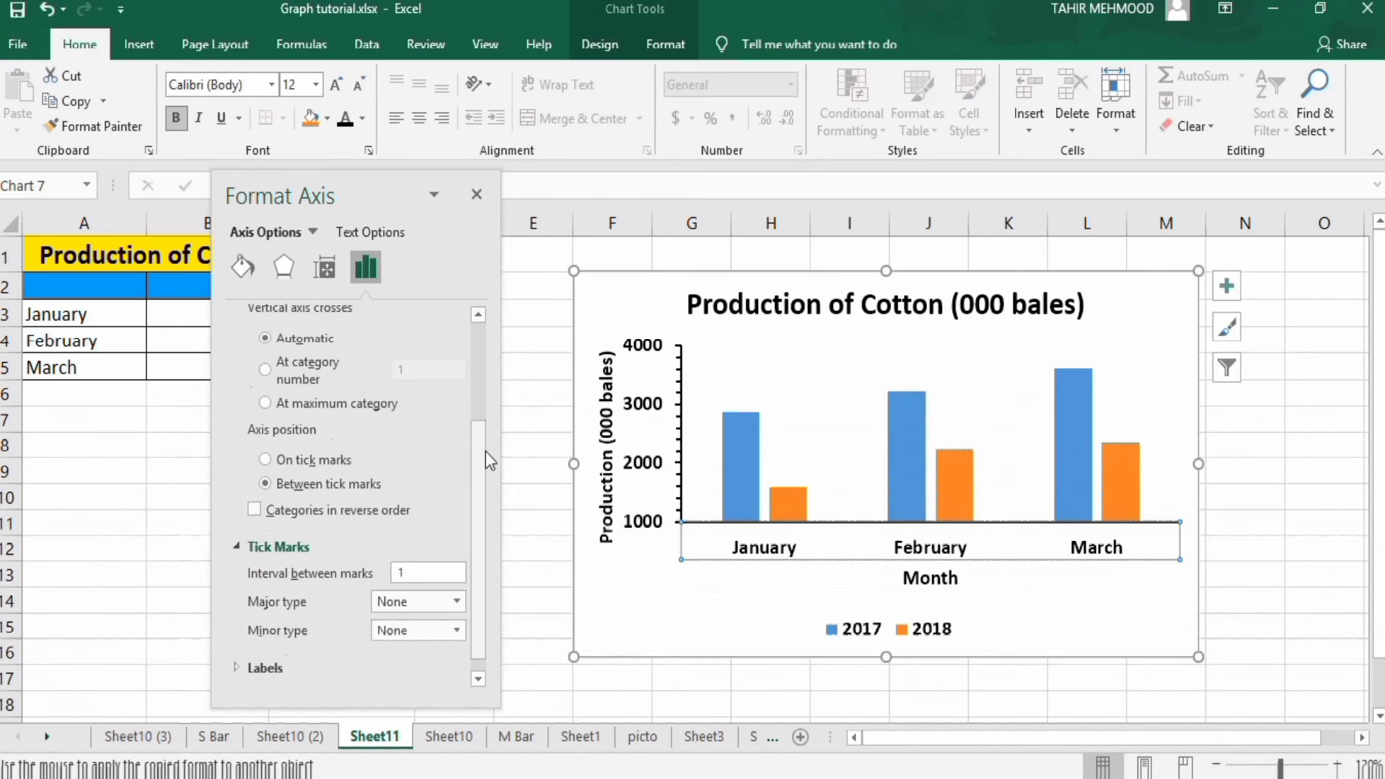
click(458, 601)
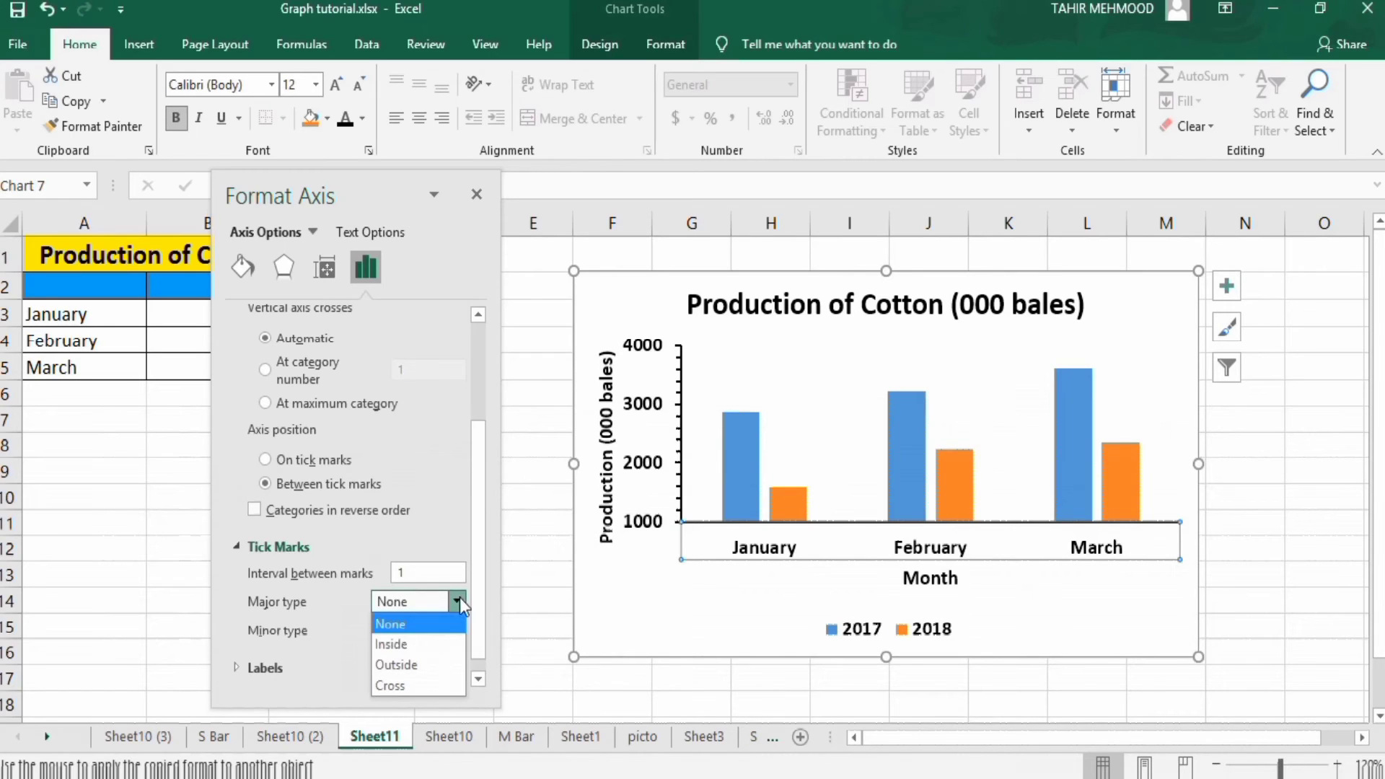
click(452, 665)
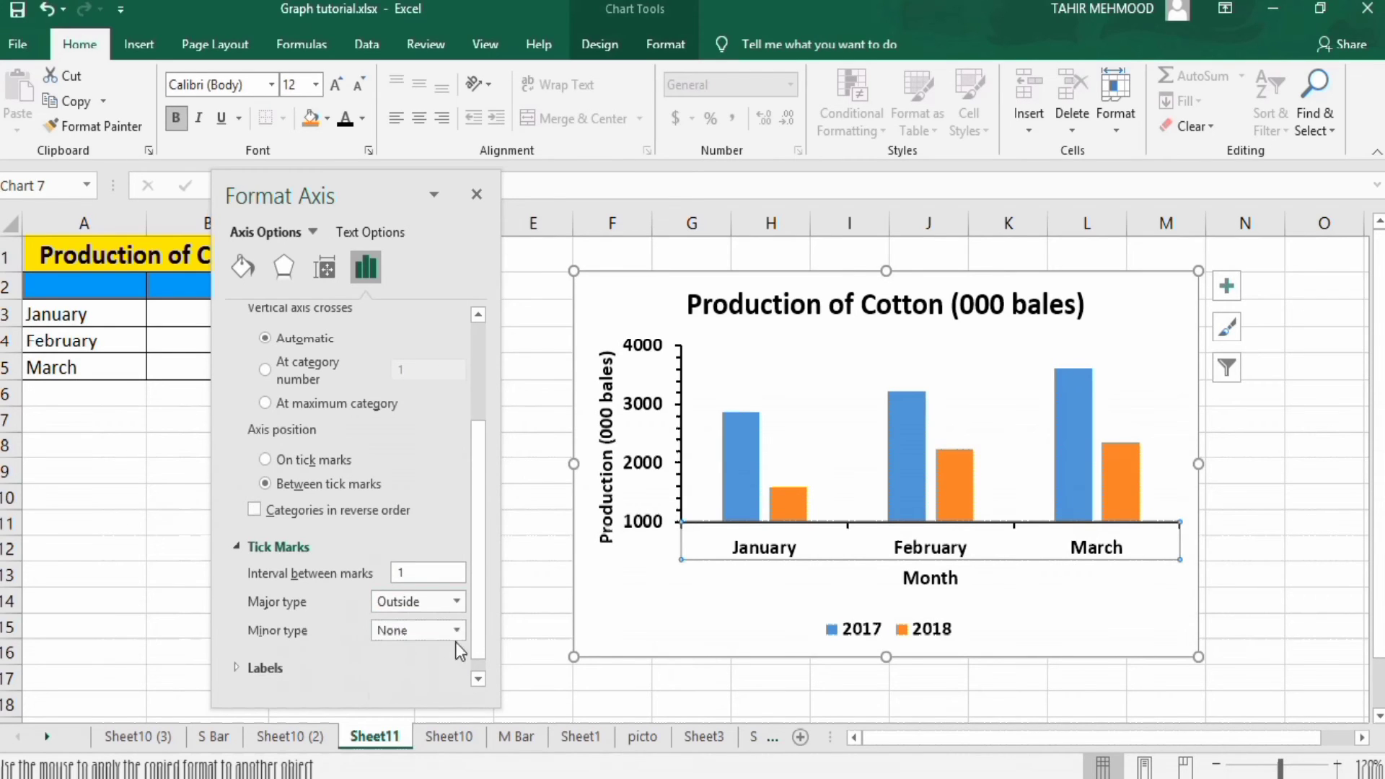
click(457, 631)
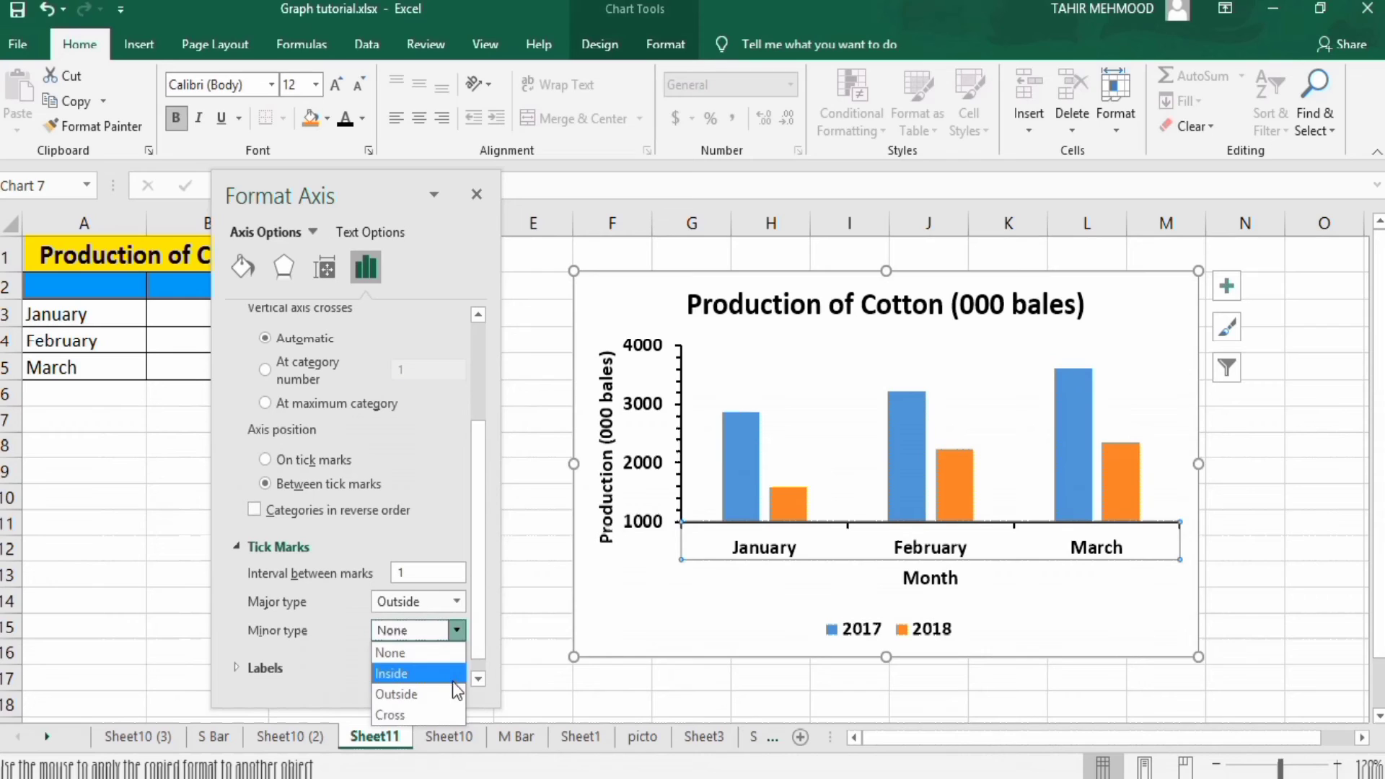
click(452, 687)
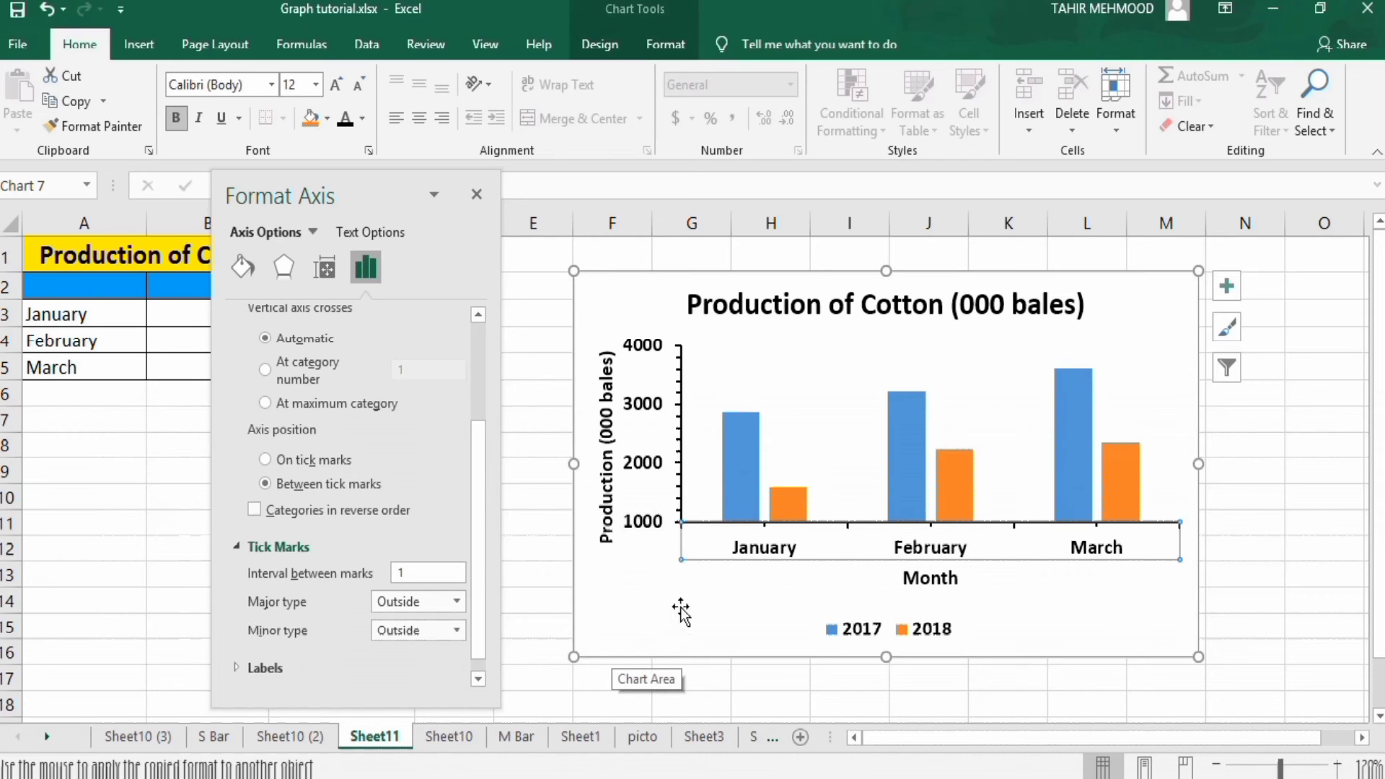
mouse_move(740, 440)
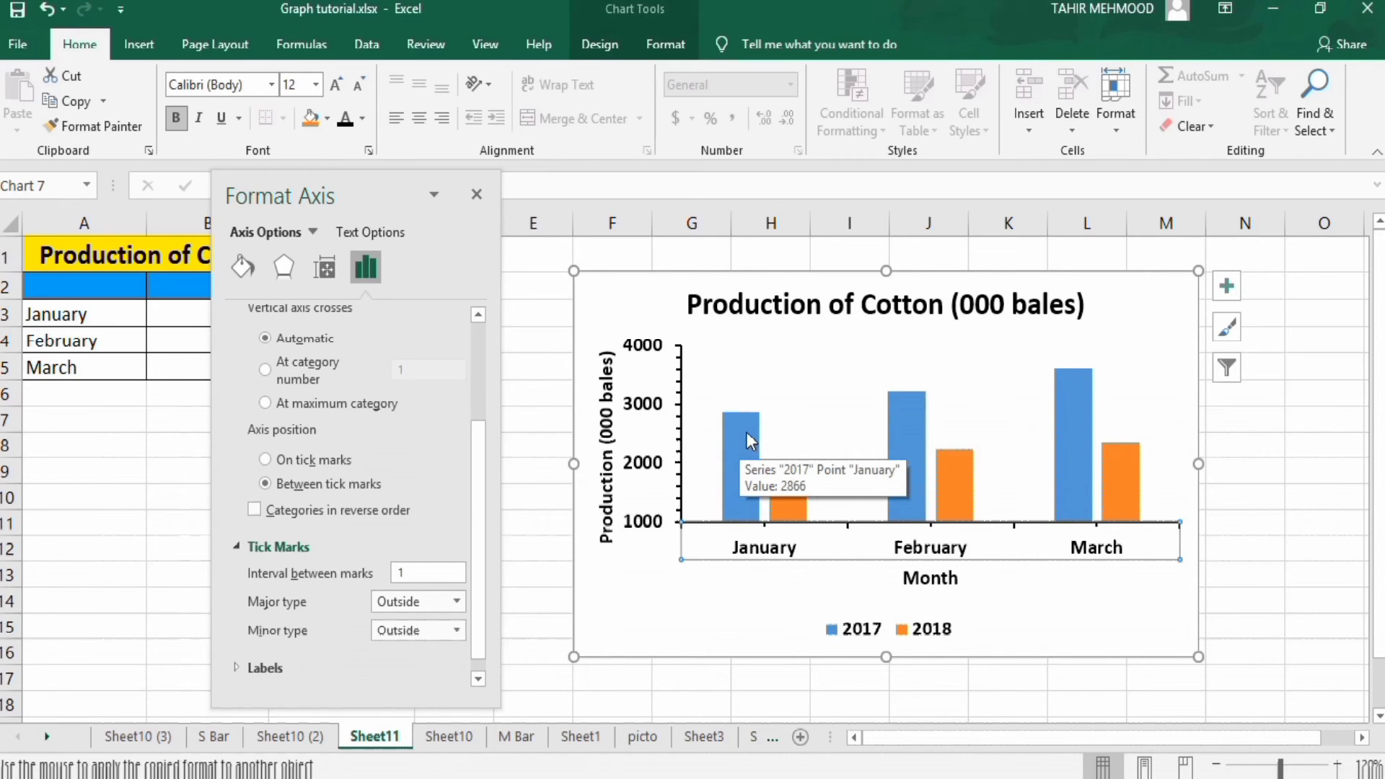
Set the 2017 series overlap from -27% to 0% and gap width to 192%
click(746, 432)
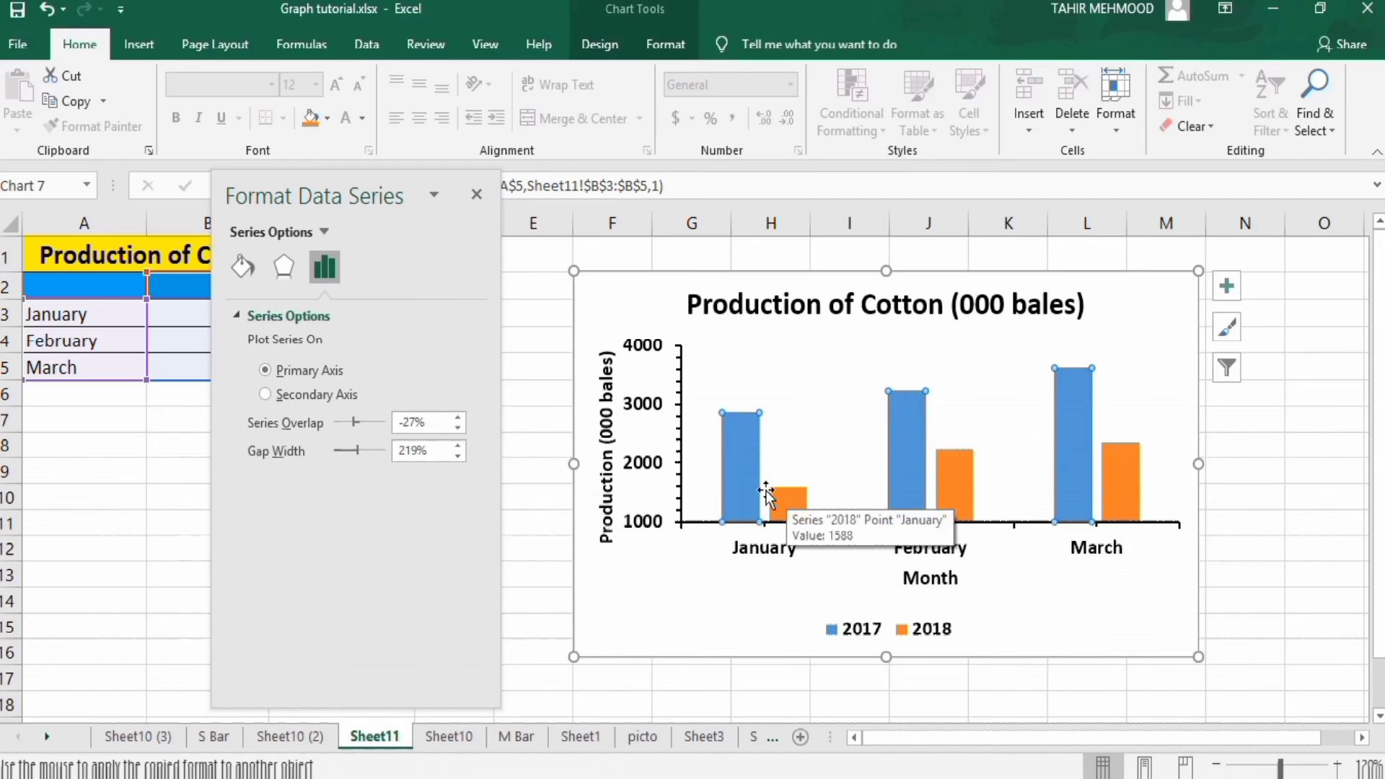
click(415, 421)
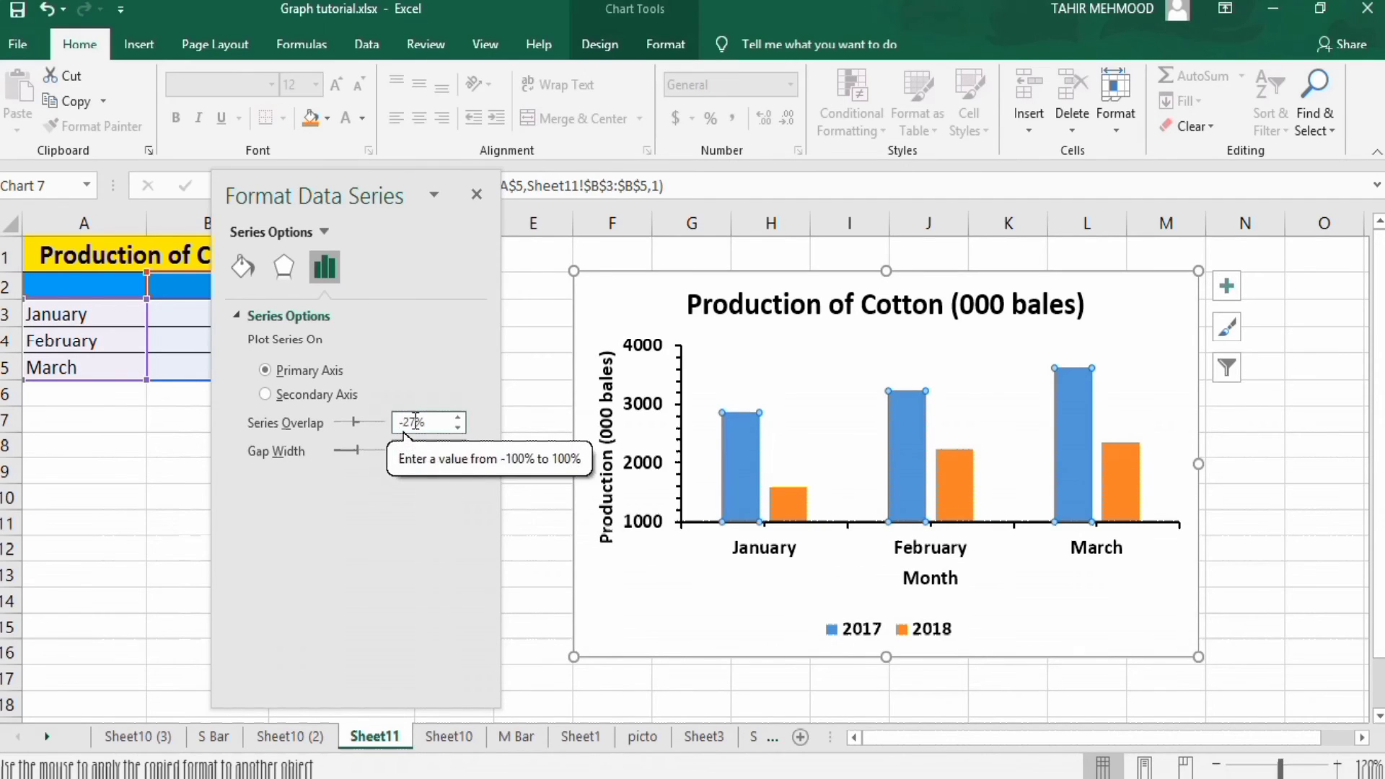
key(BackSpace)
key(BackSpace)
key(BackSpace)
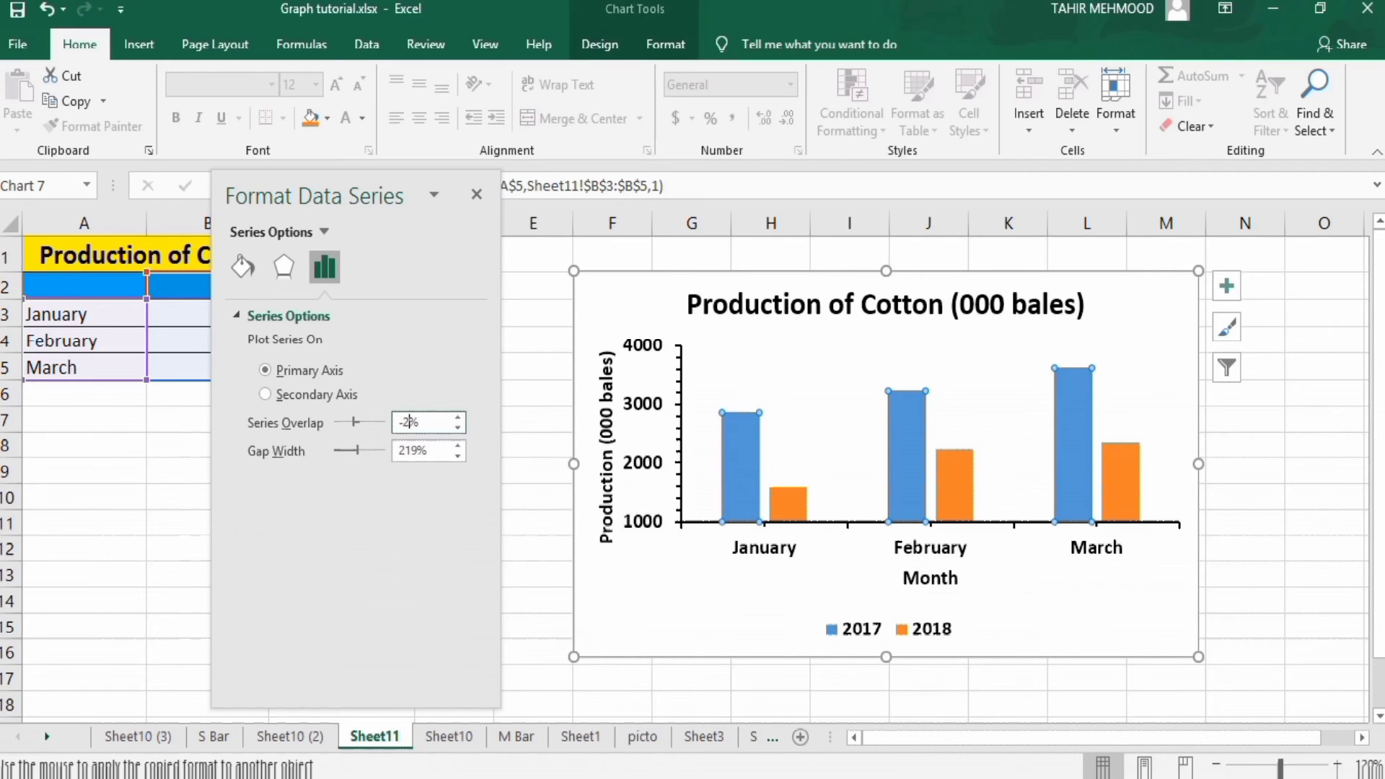
text(0)
click(406, 450)
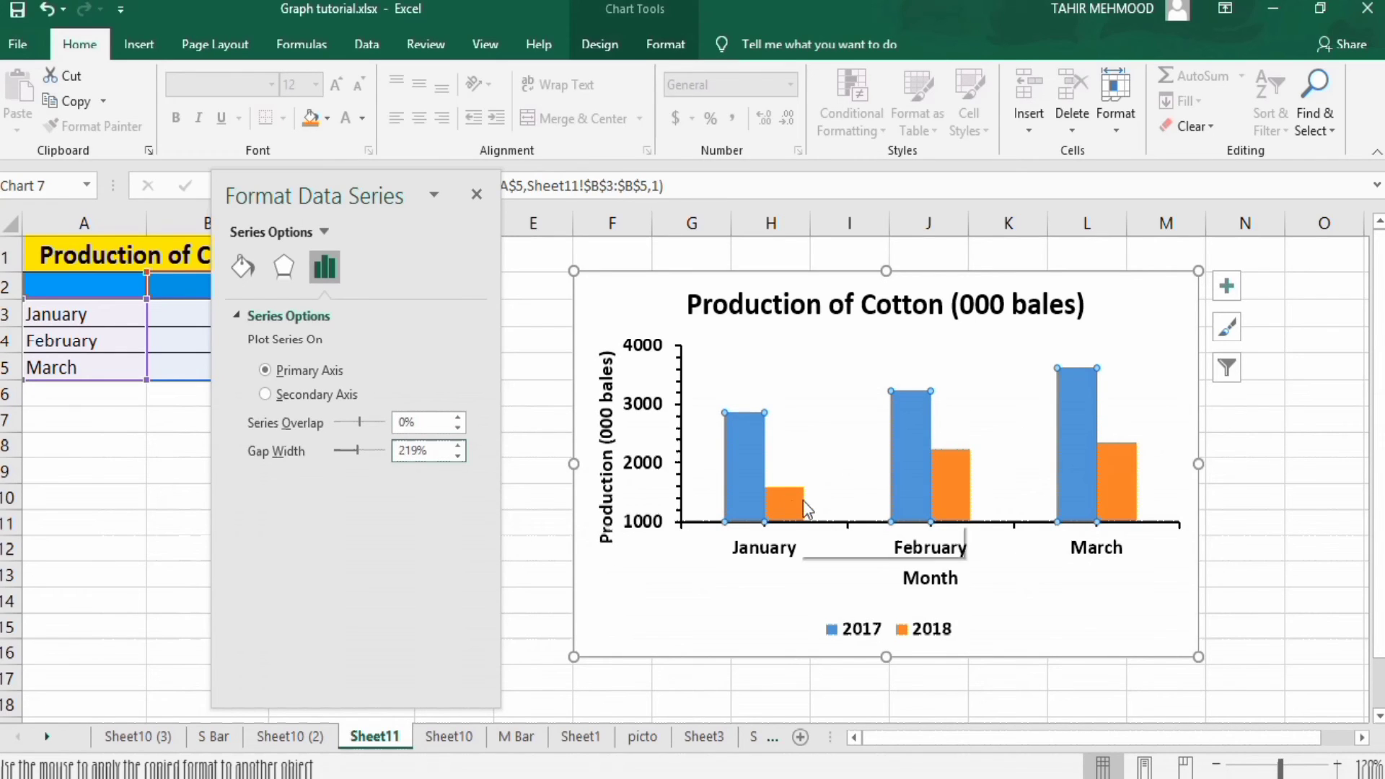
click(357, 453)
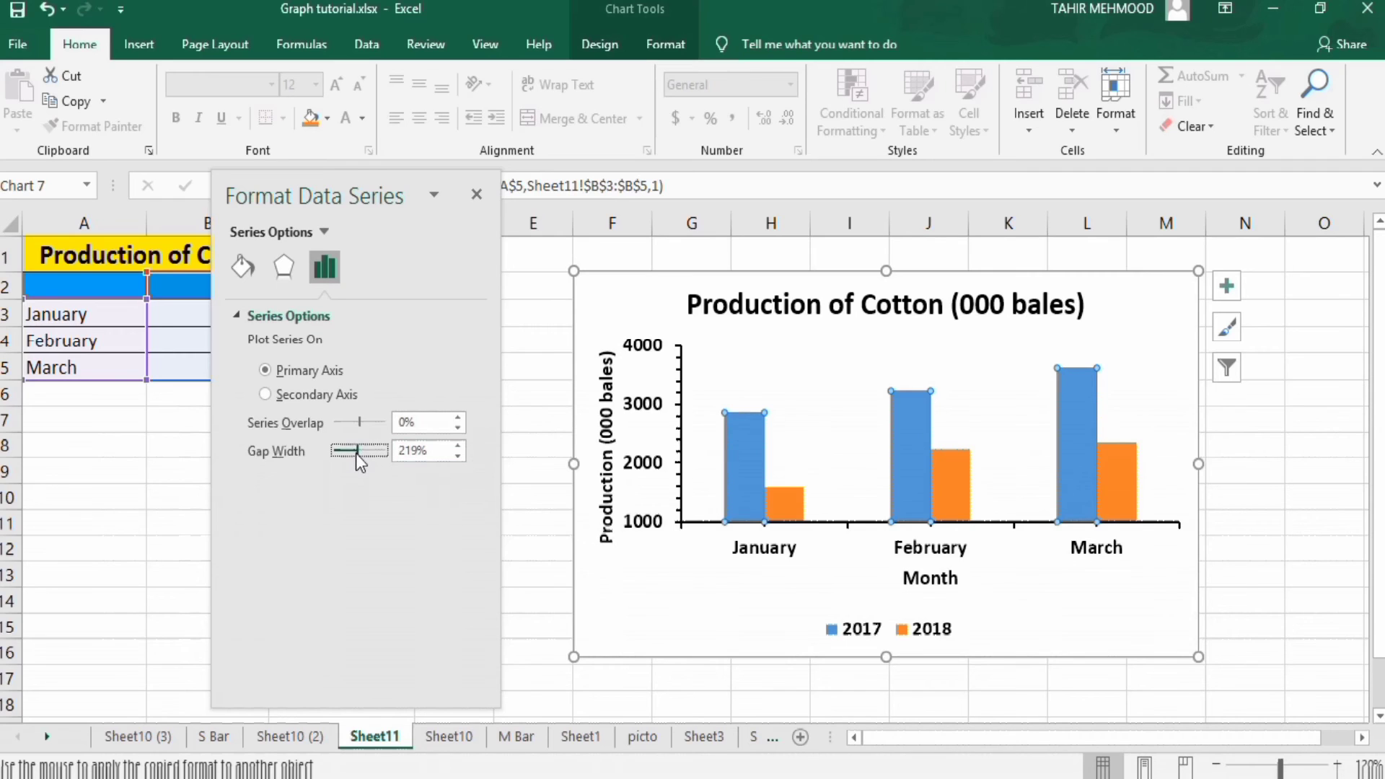
drag(356, 453, 353, 453)
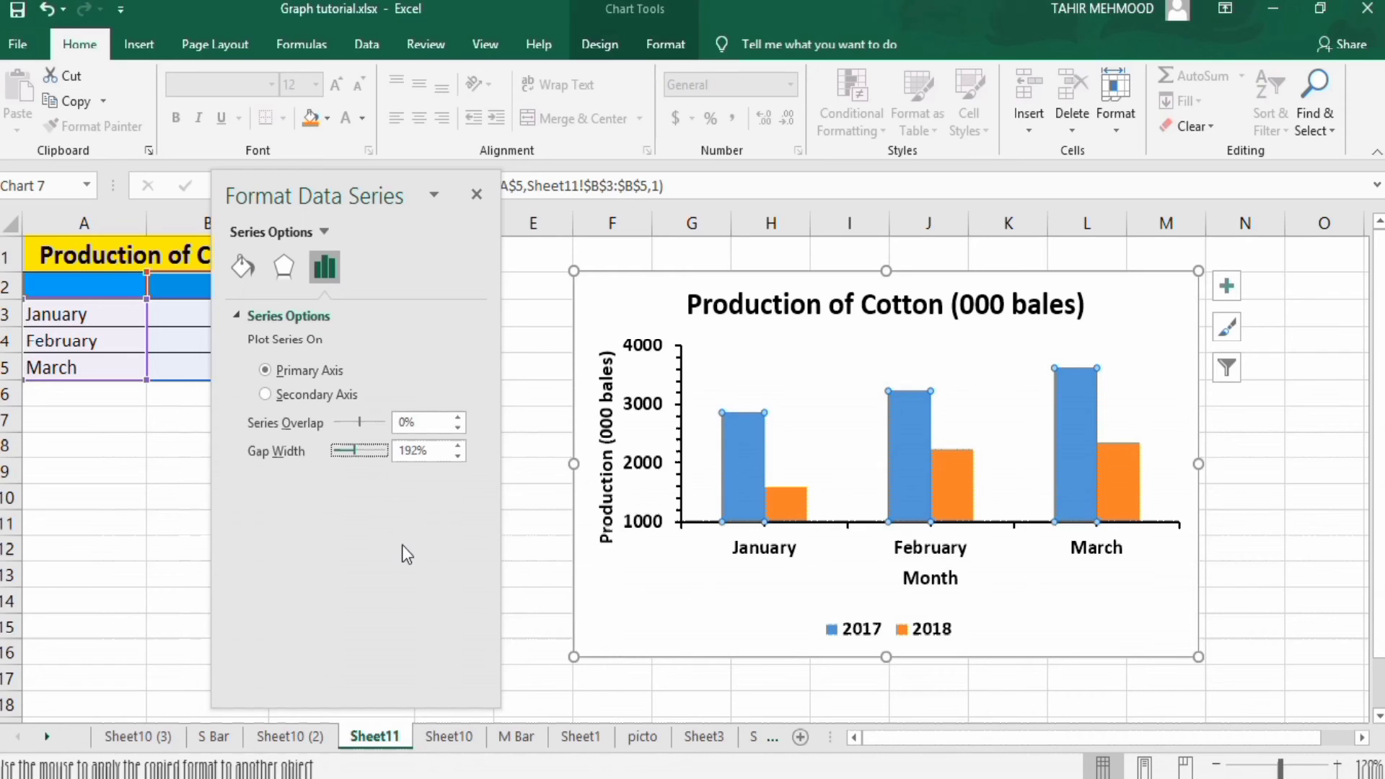
click(241, 265)
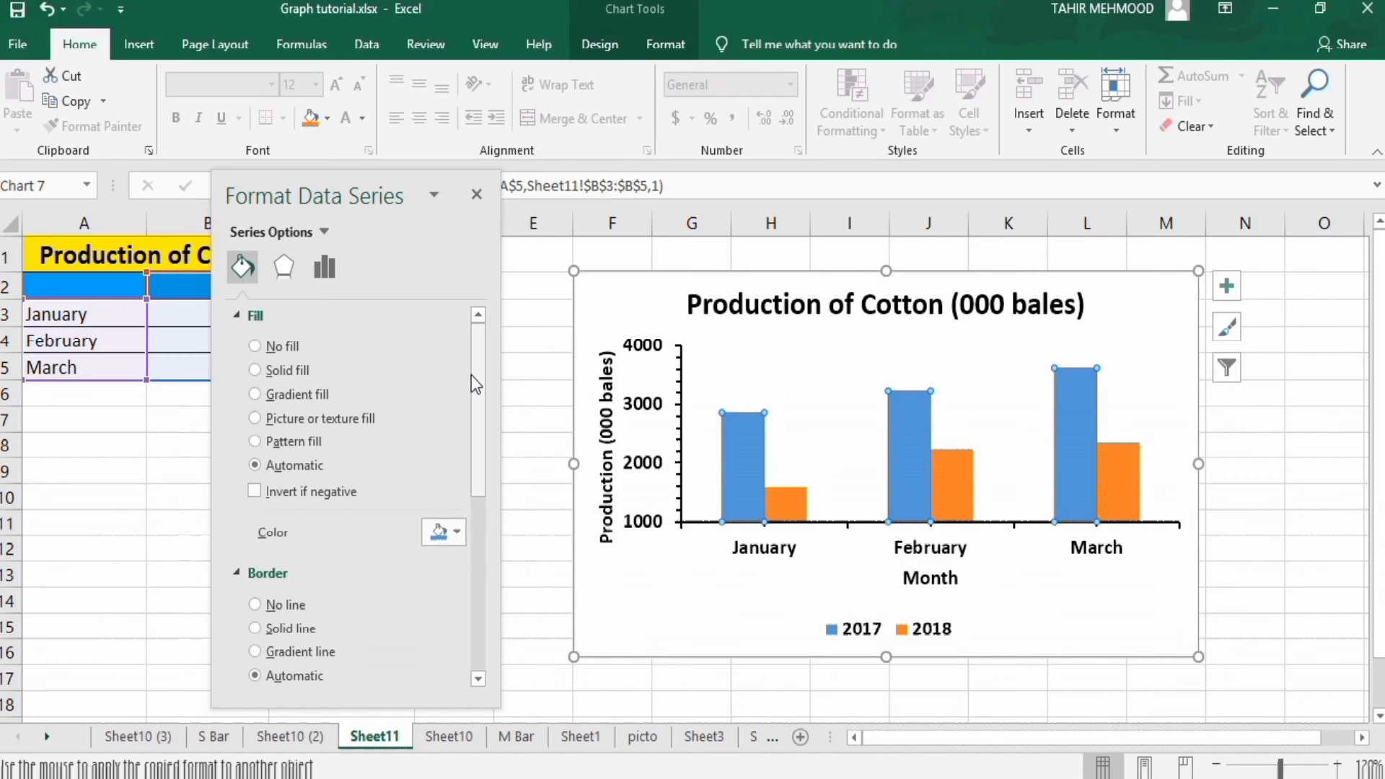
Fill the 2017 bars with solid green
drag(476, 392, 482, 416)
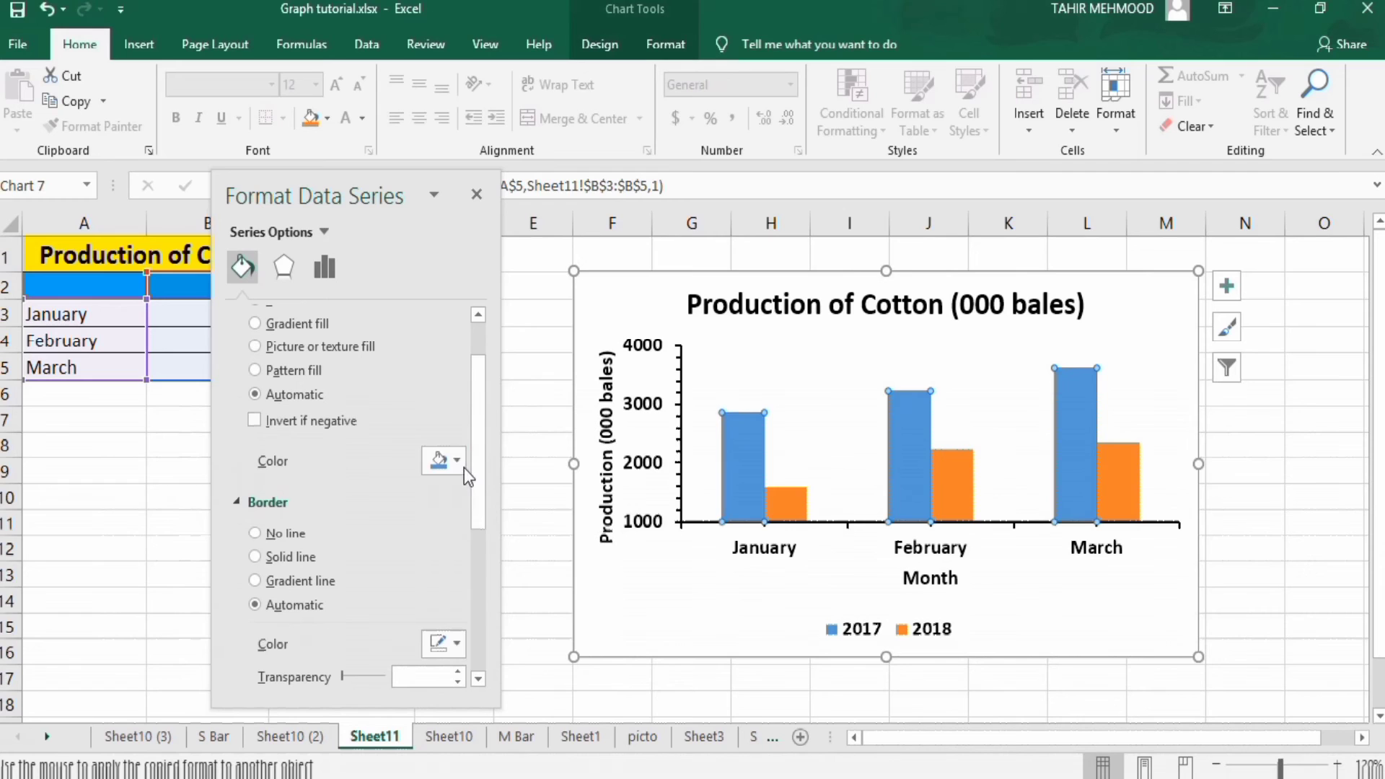
mouse_move(486, 420)
mouse_down()
mouse_move(482, 401)
mouse_move(485, 449)
mouse_move(483, 400)
mouse_up()
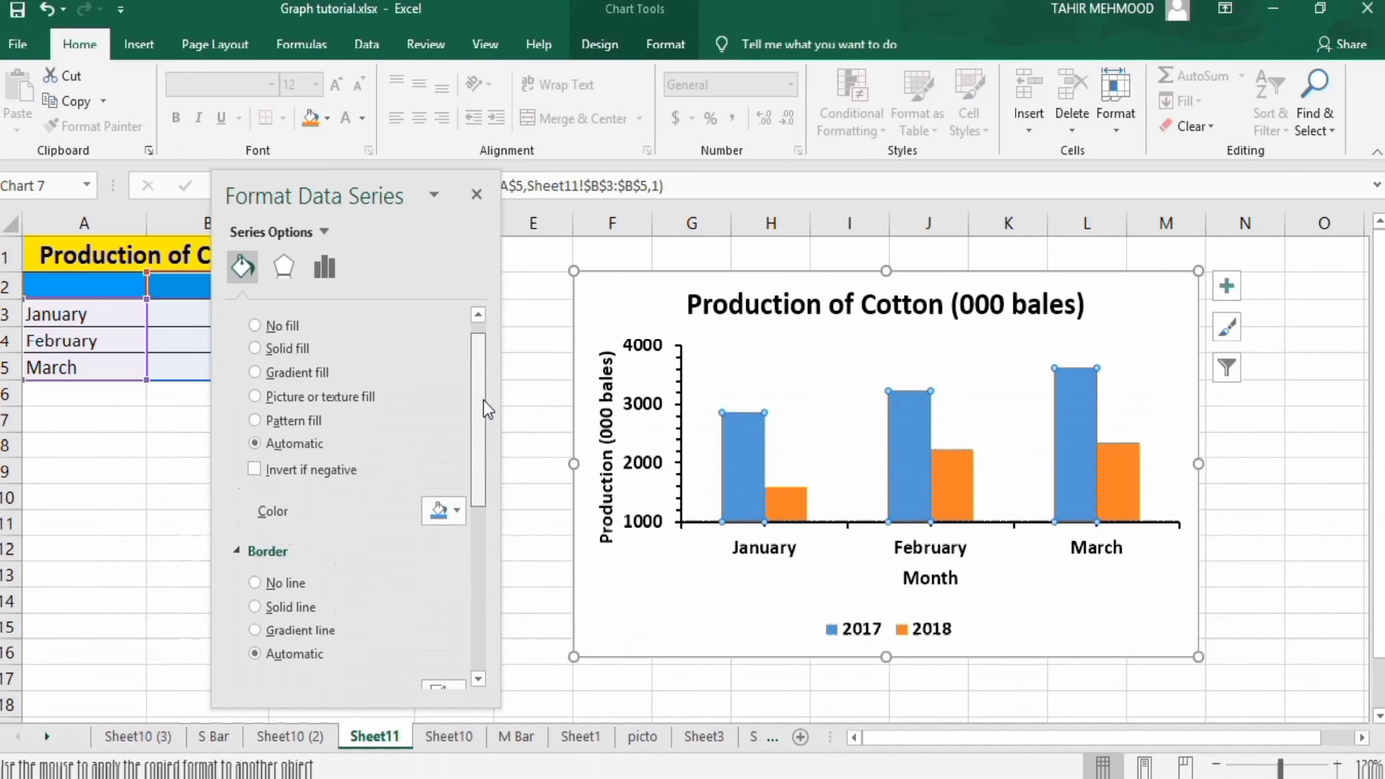
click(458, 517)
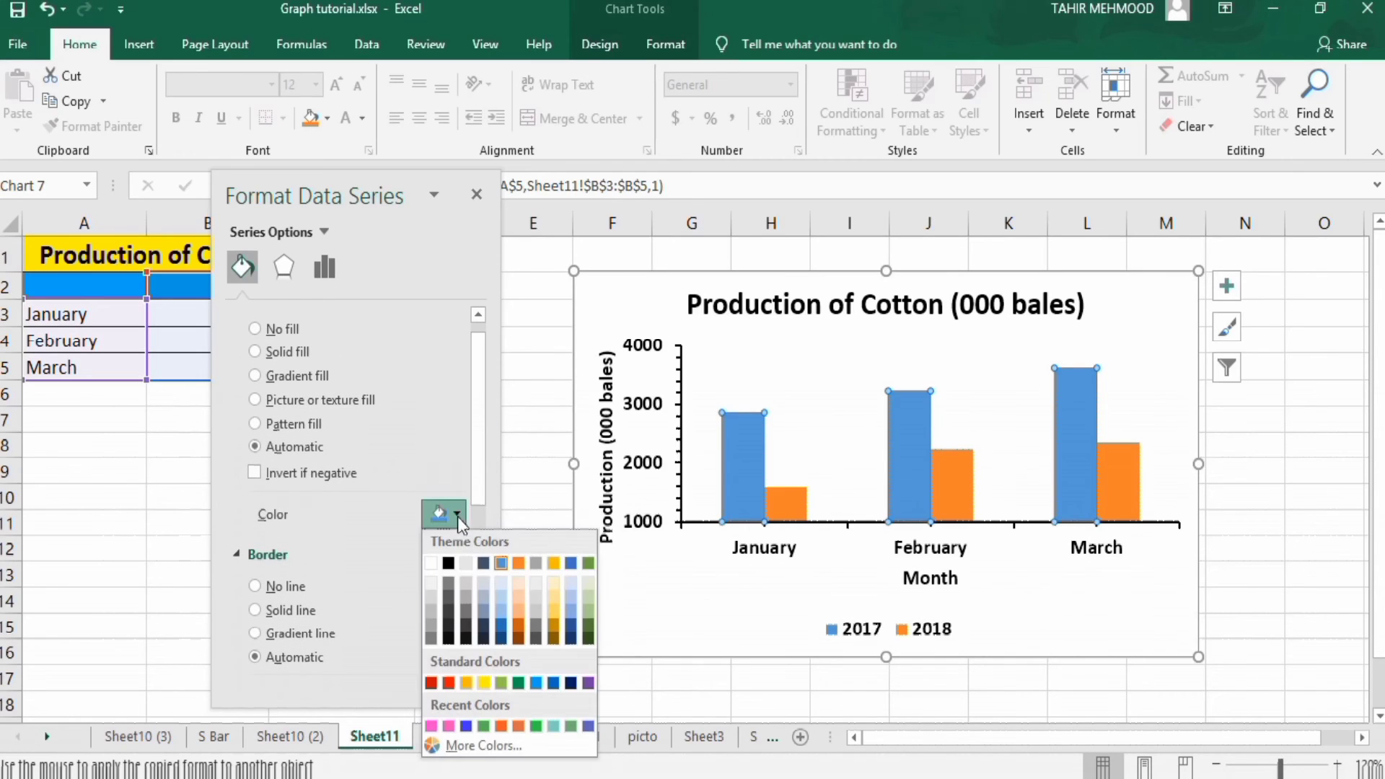
click(517, 679)
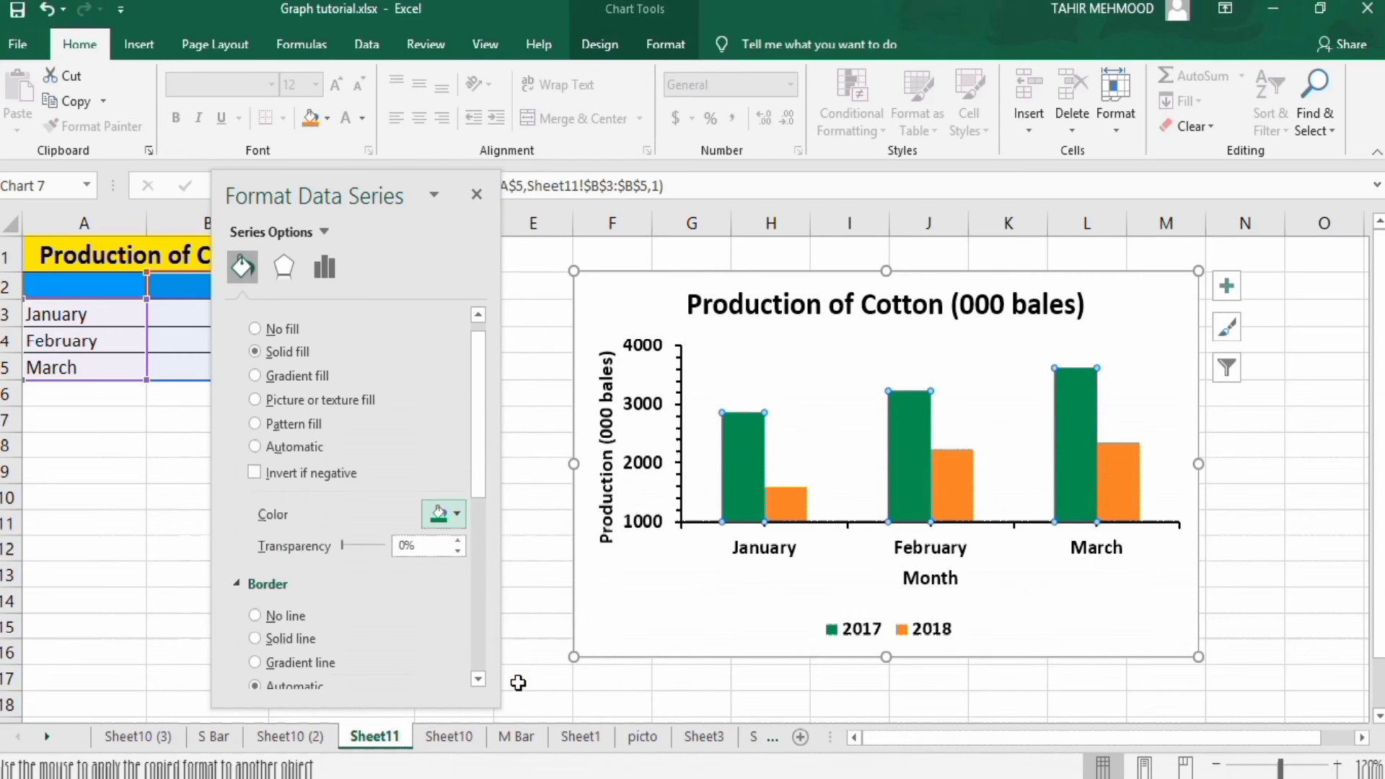
Give the 2017 bars a solid border line 1.5 pt wide
drag(482, 456, 482, 532)
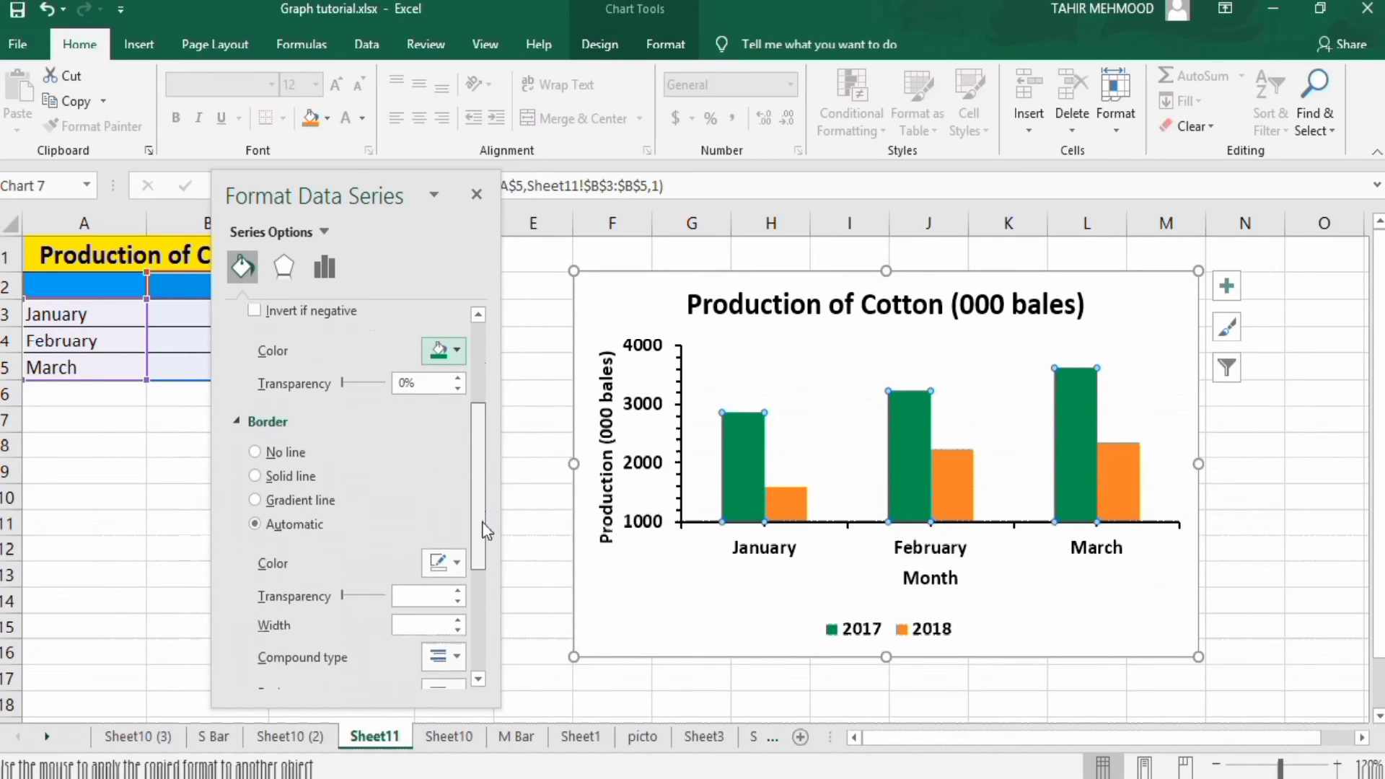
click(257, 471)
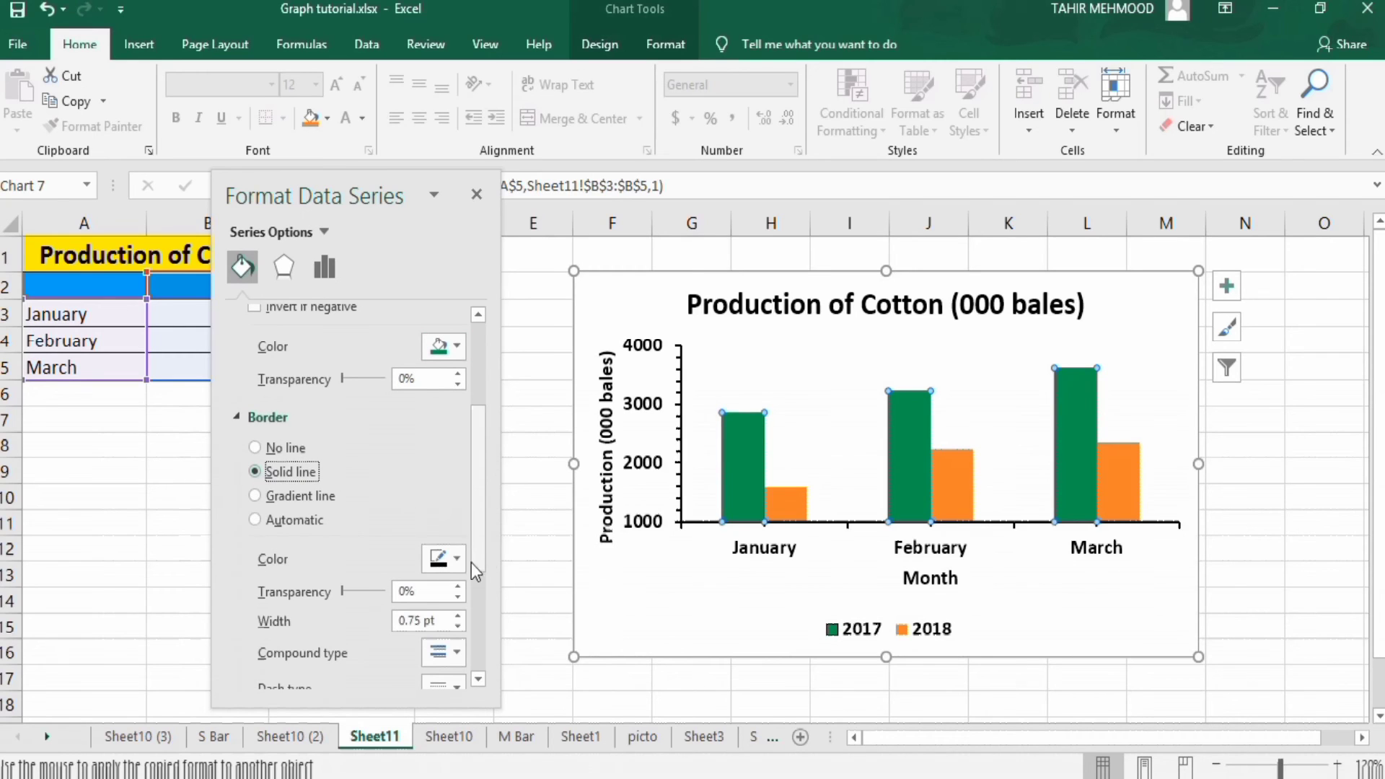
click(458, 615)
click(459, 615)
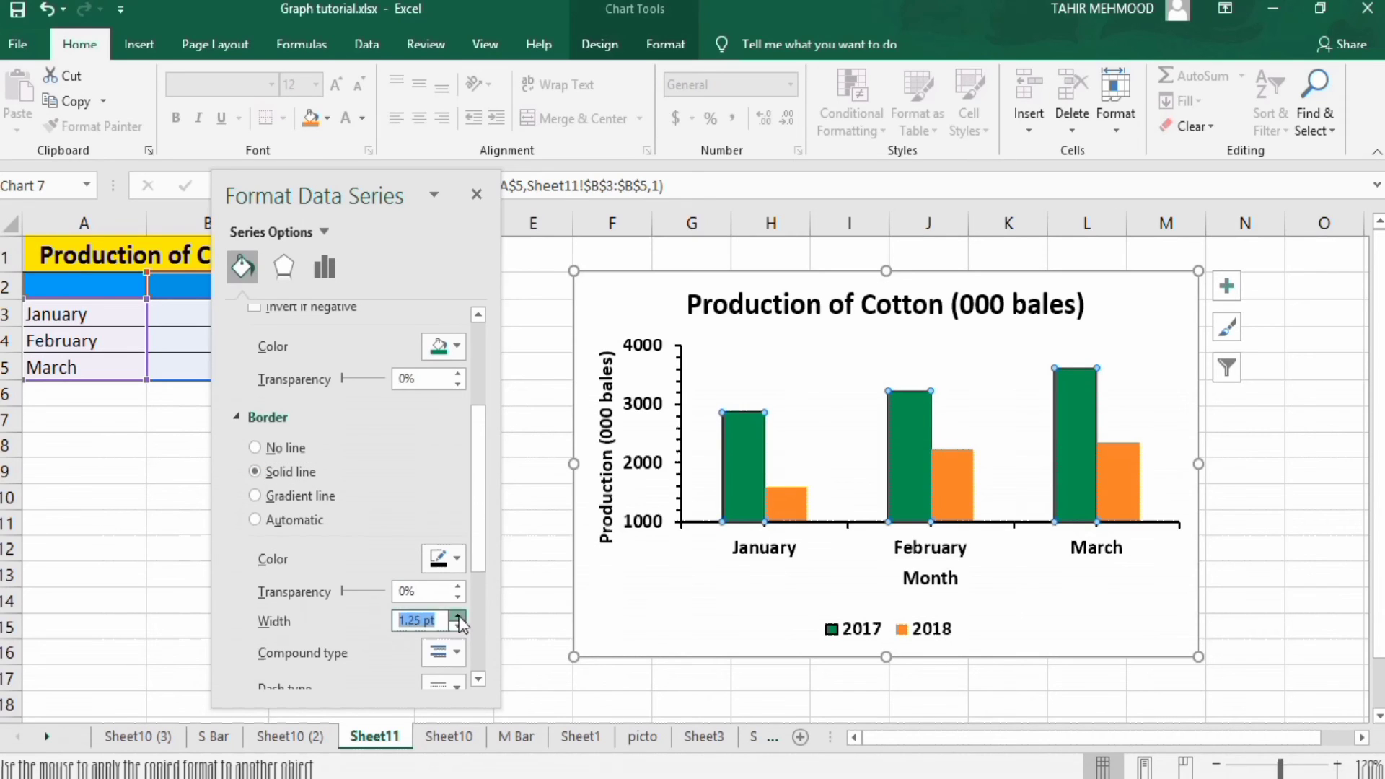
click(459, 616)
Give the 2018 series a solid red fill
click(797, 510)
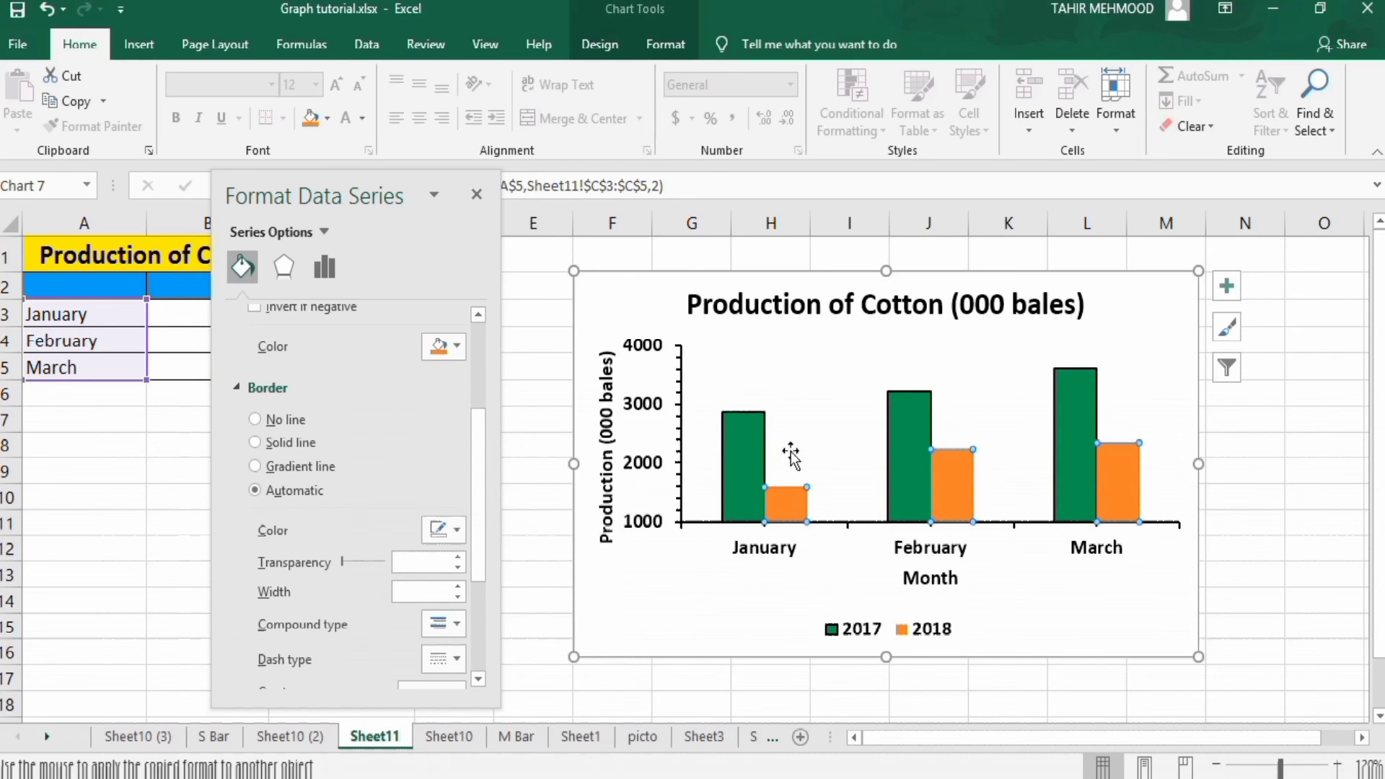
mouse_move(792, 506)
drag(487, 460, 484, 361)
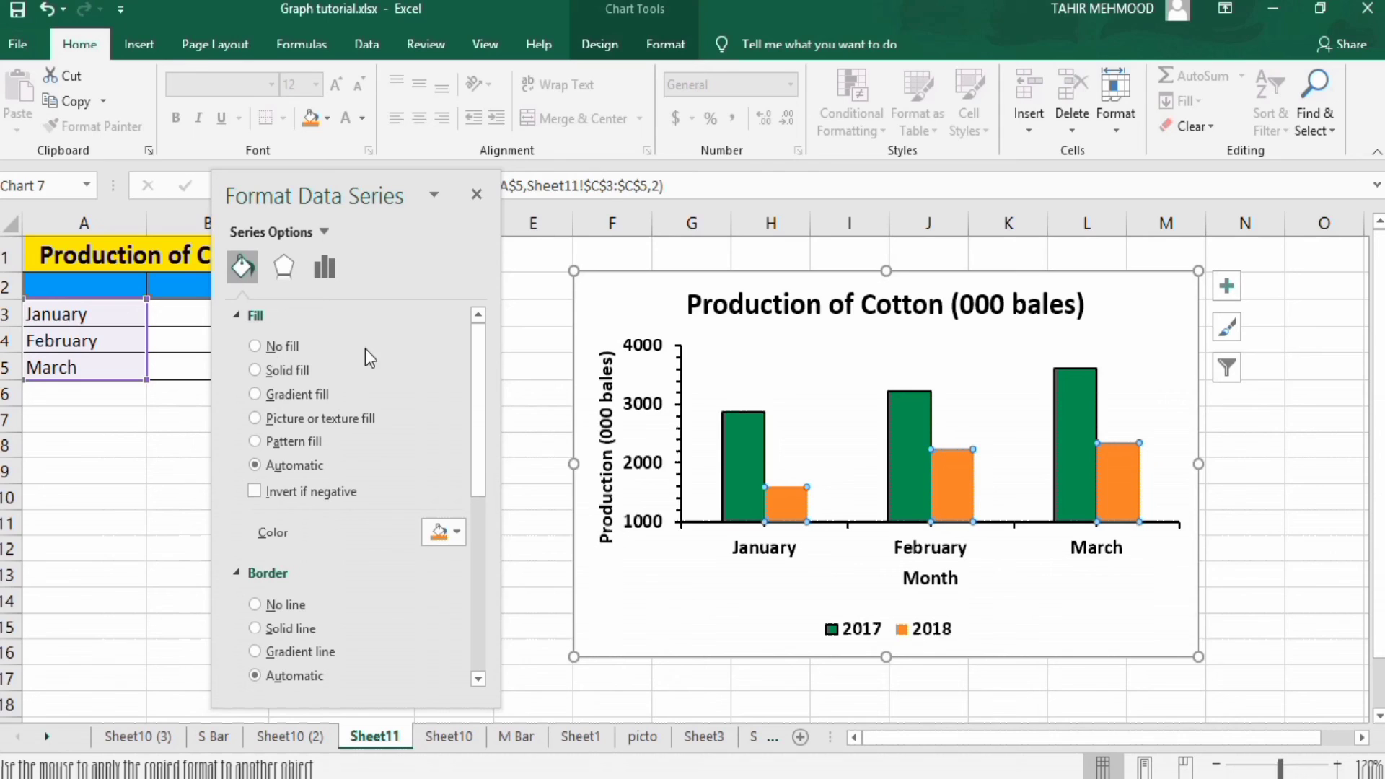
click(255, 370)
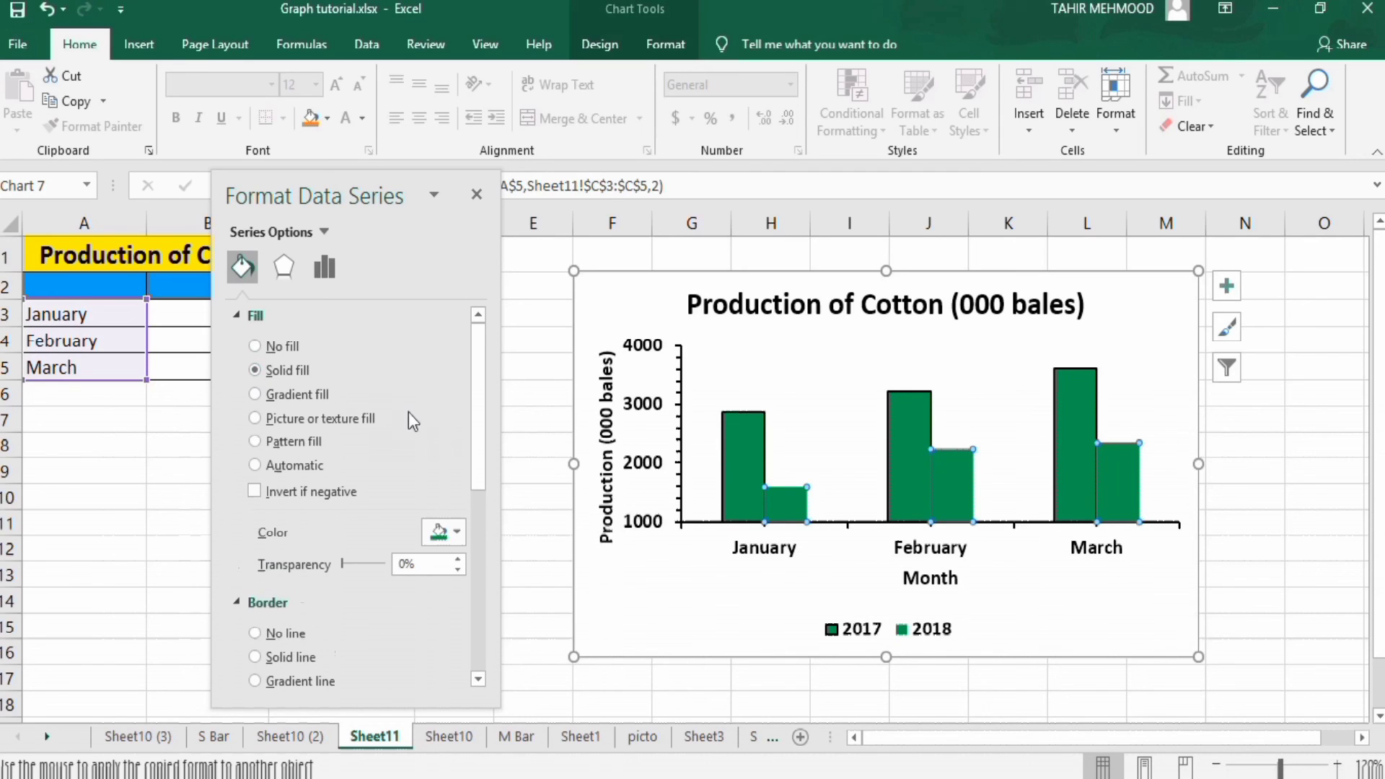
click(459, 531)
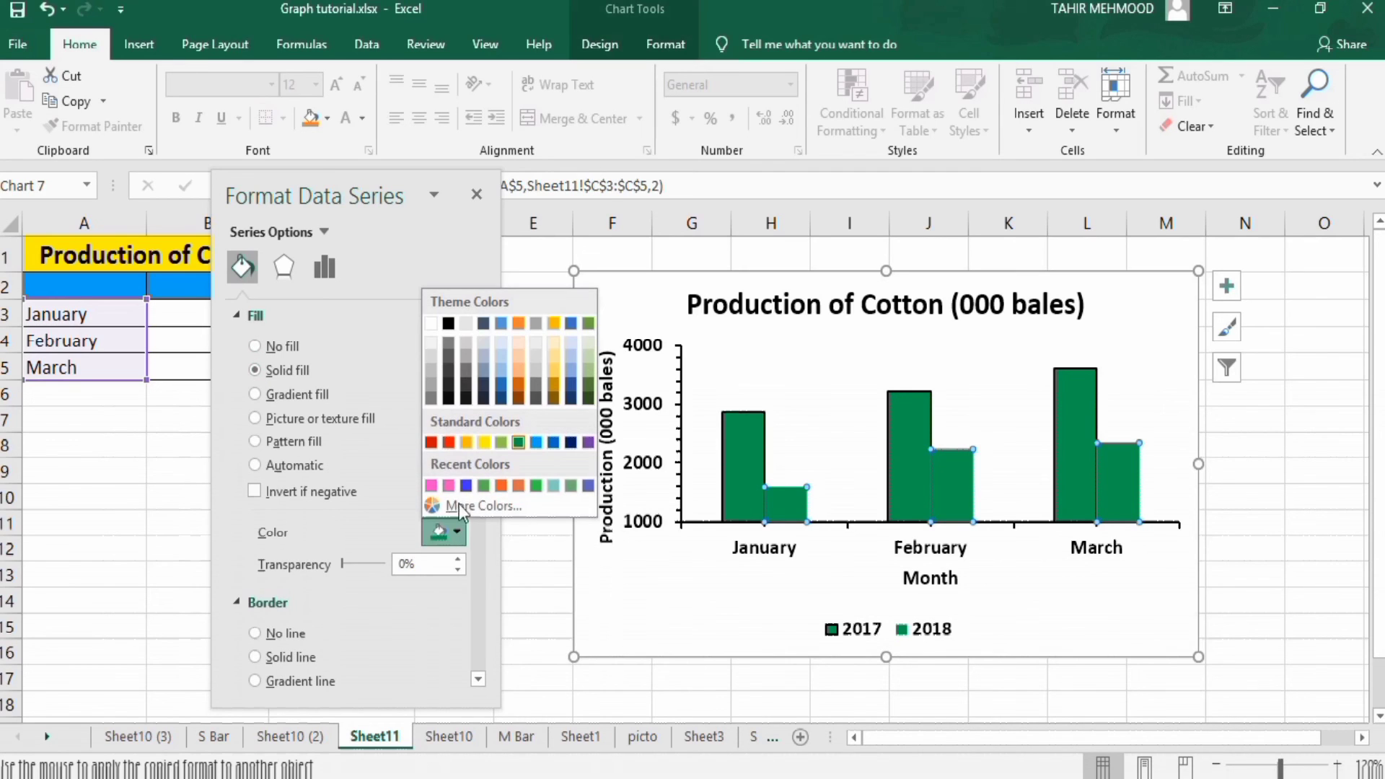
click(448, 441)
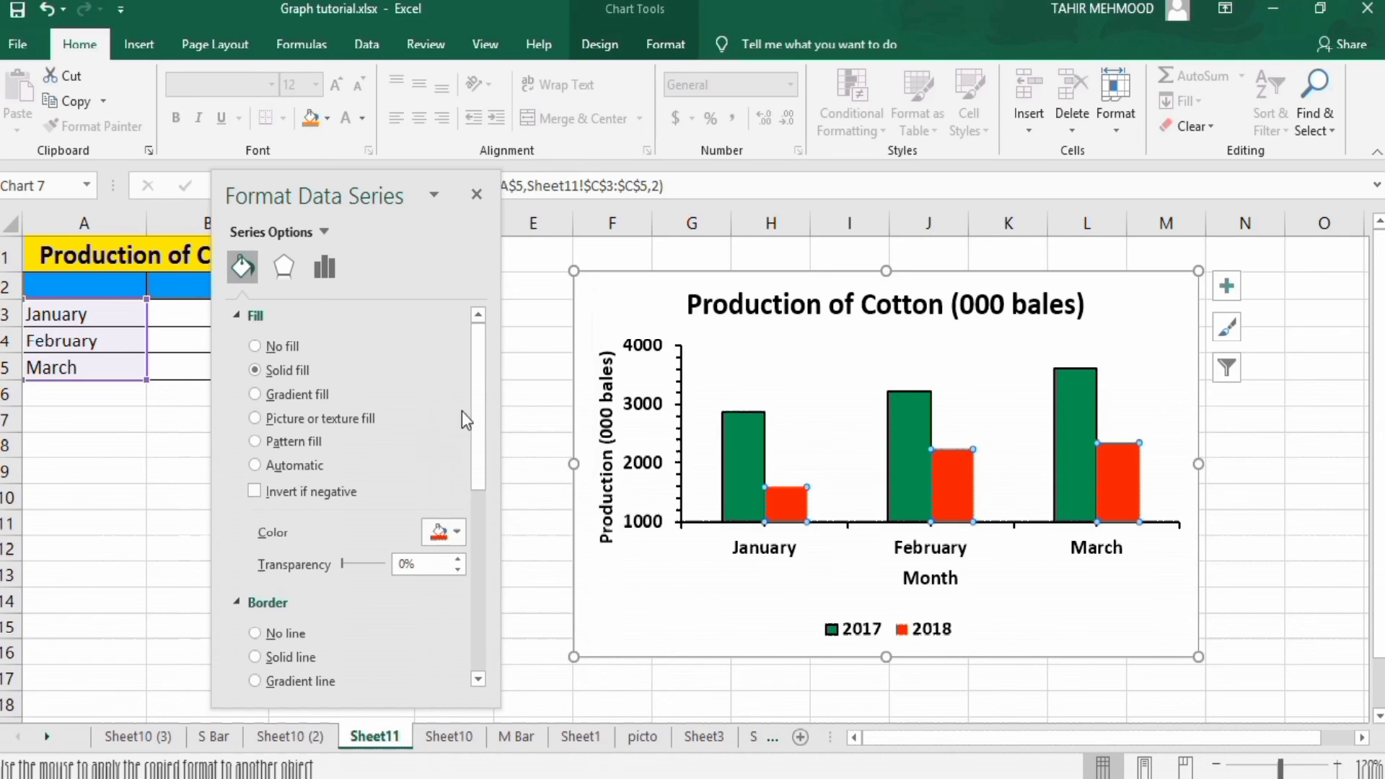
Give the 2018 bars a solid 1.5 pt border, then close the series pane
drag(482, 397, 483, 461)
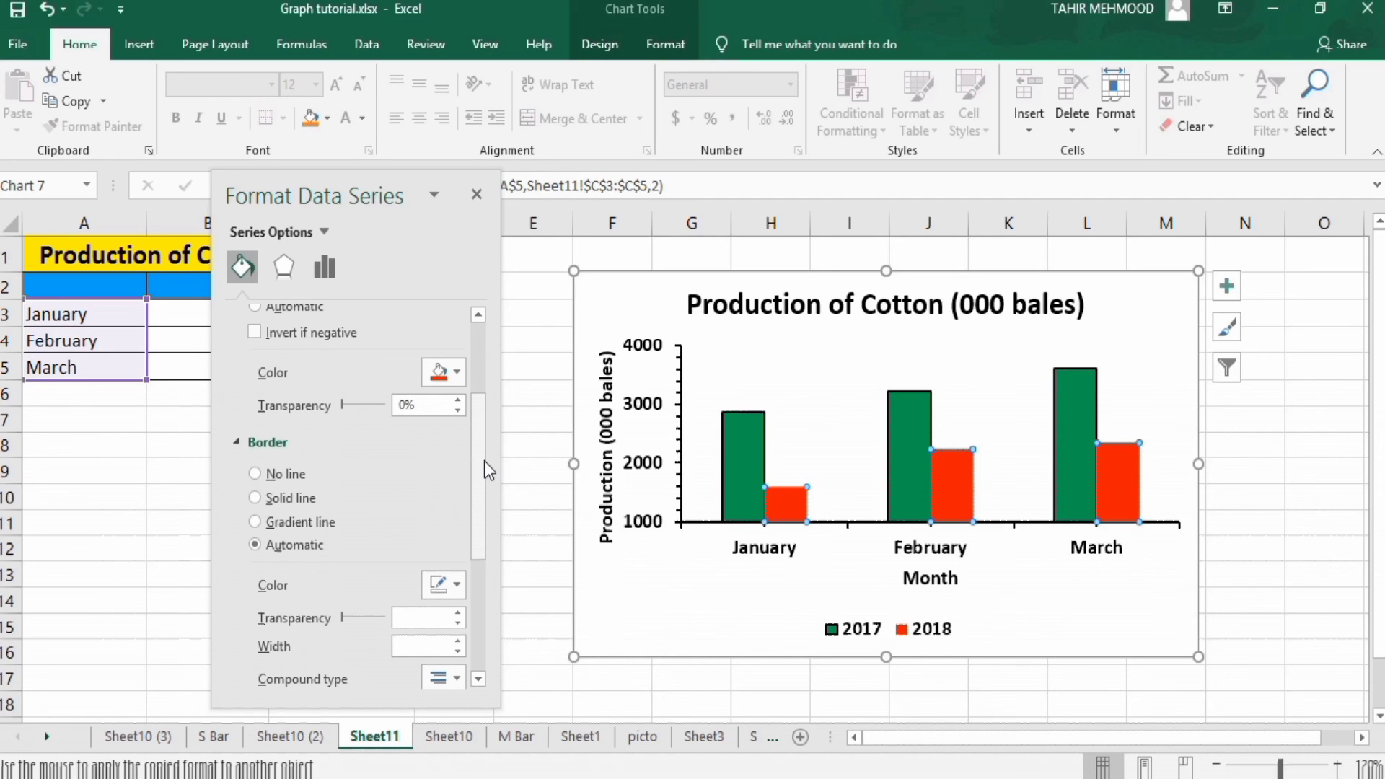
click(257, 497)
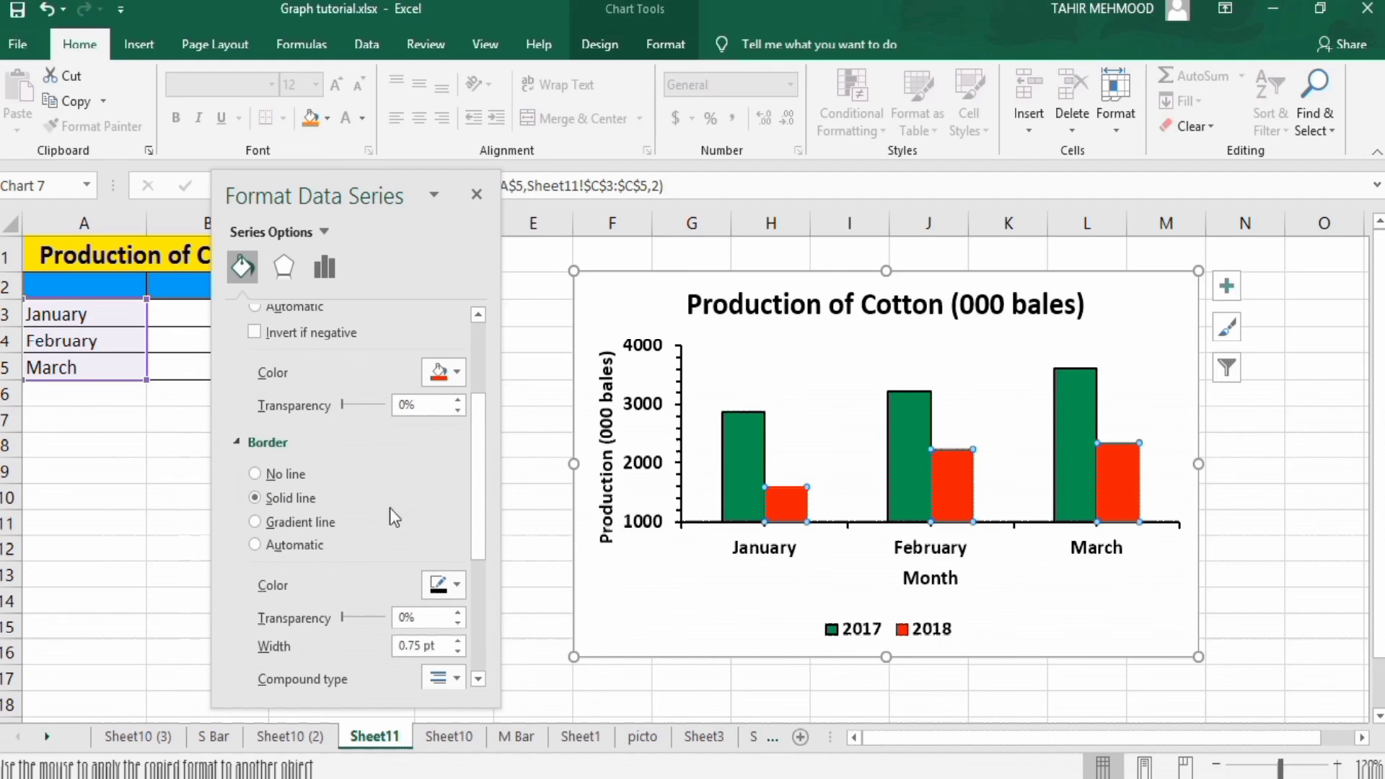
drag(478, 491, 482, 530)
scroll(482, 531, down, 2)
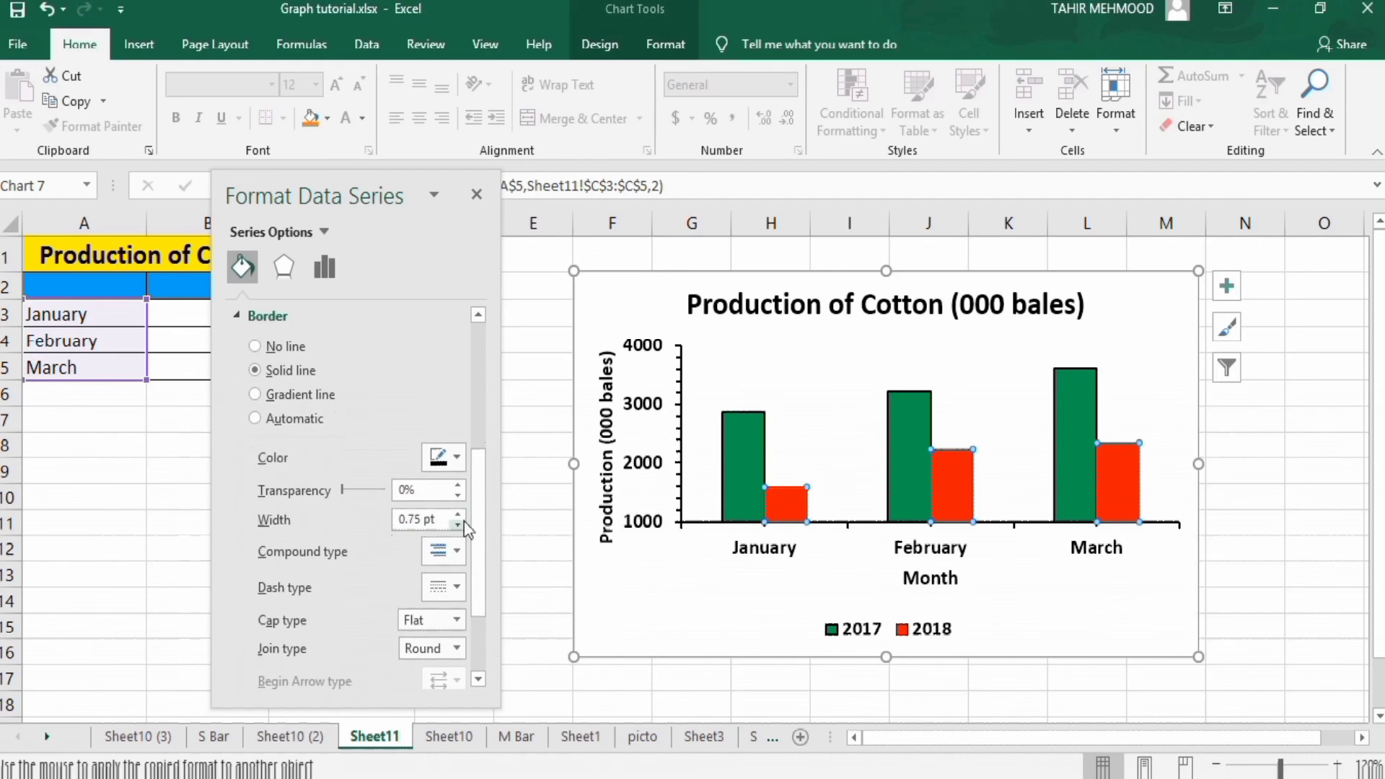
click(458, 515)
click(459, 514)
click(458, 515)
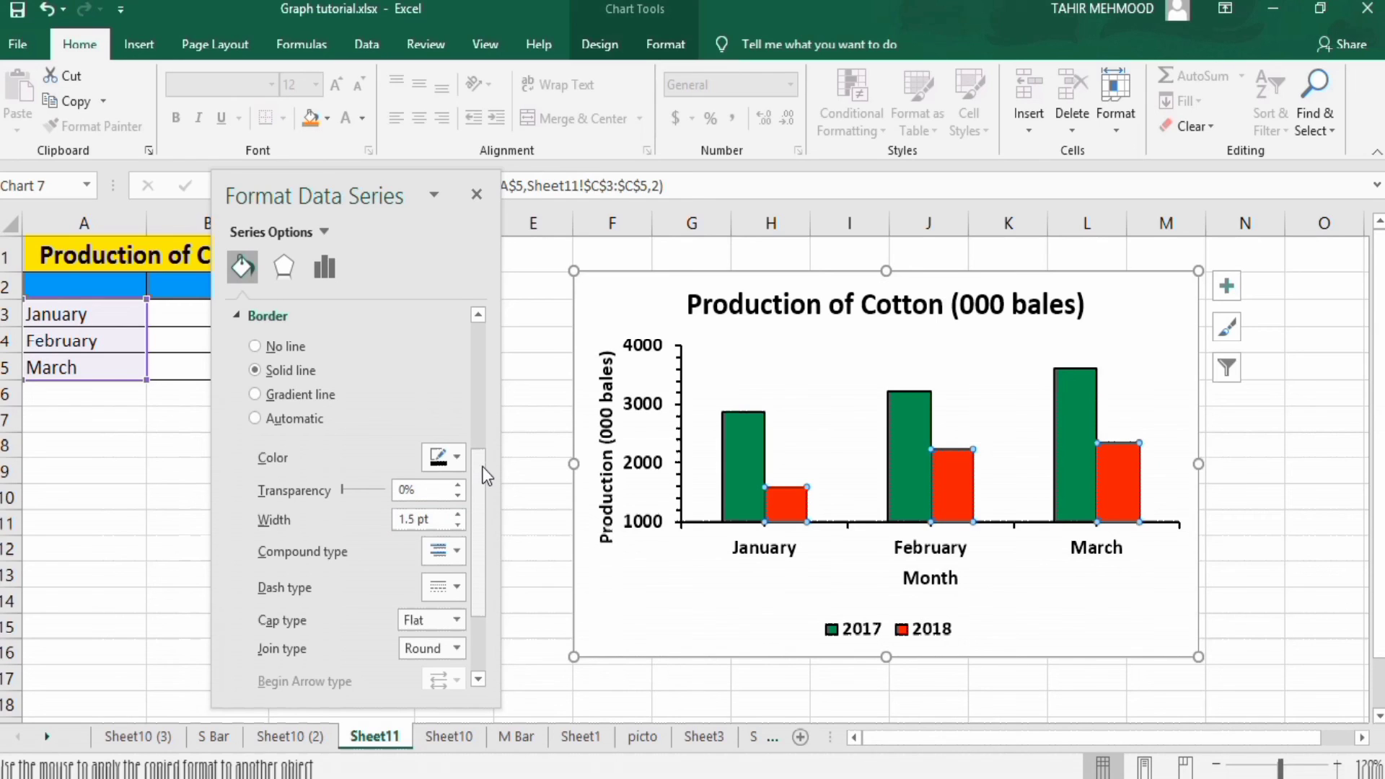
scroll(482, 491, down, 3)
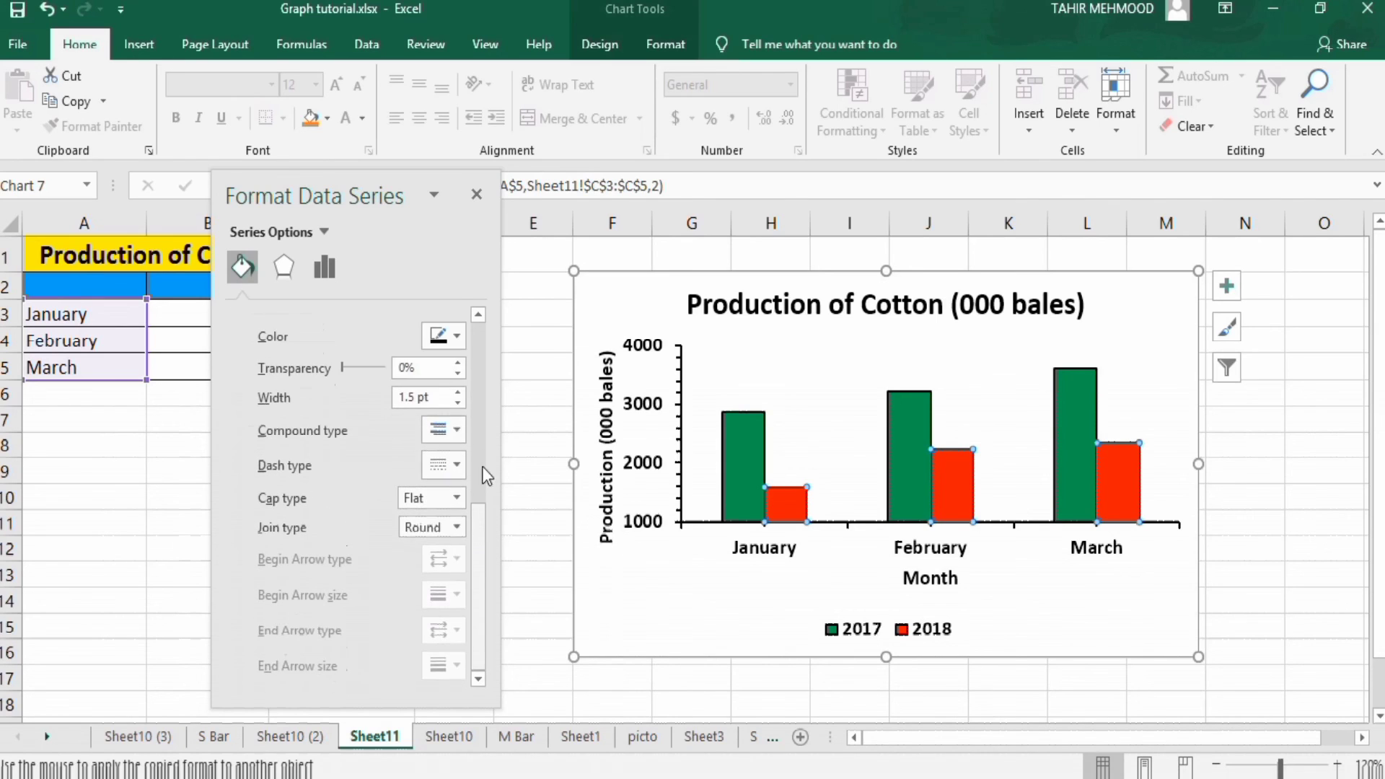
drag(482, 556, 482, 339)
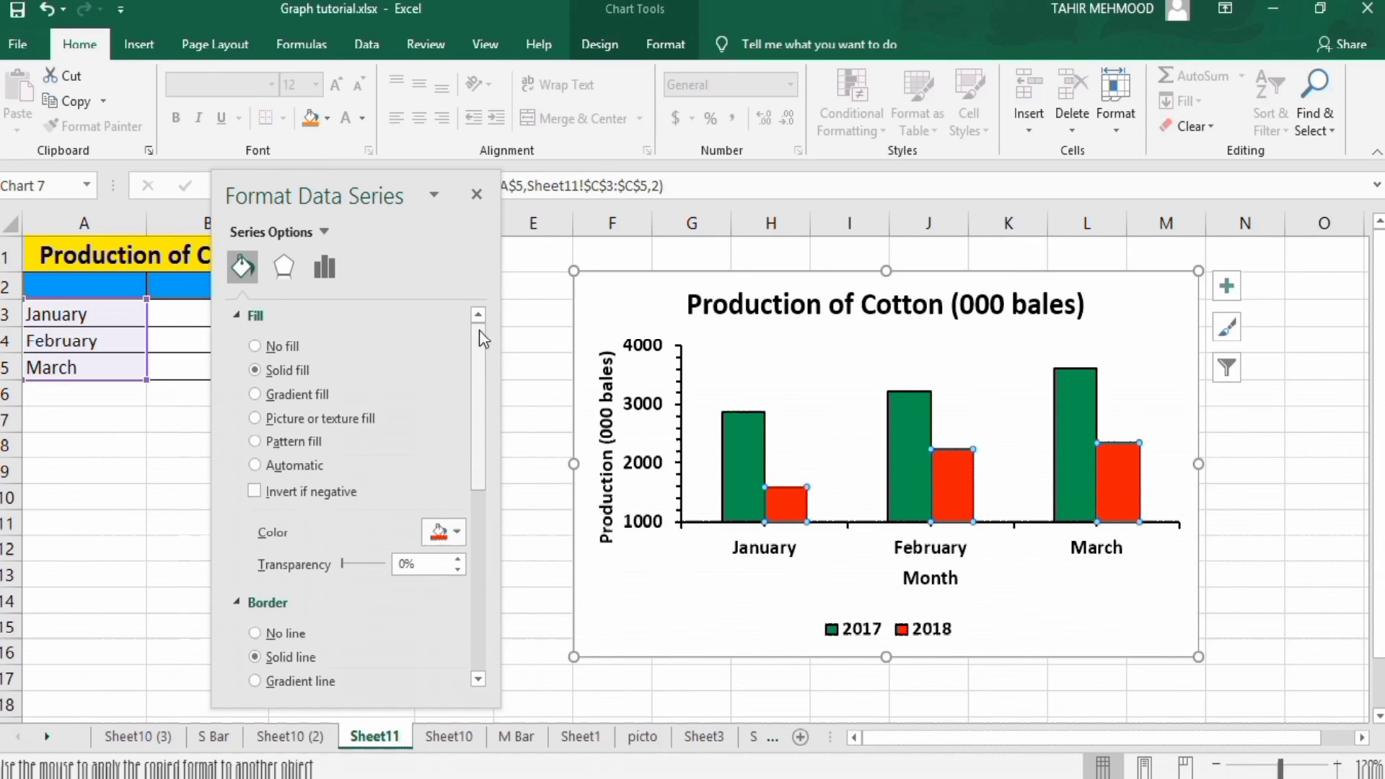
click(478, 196)
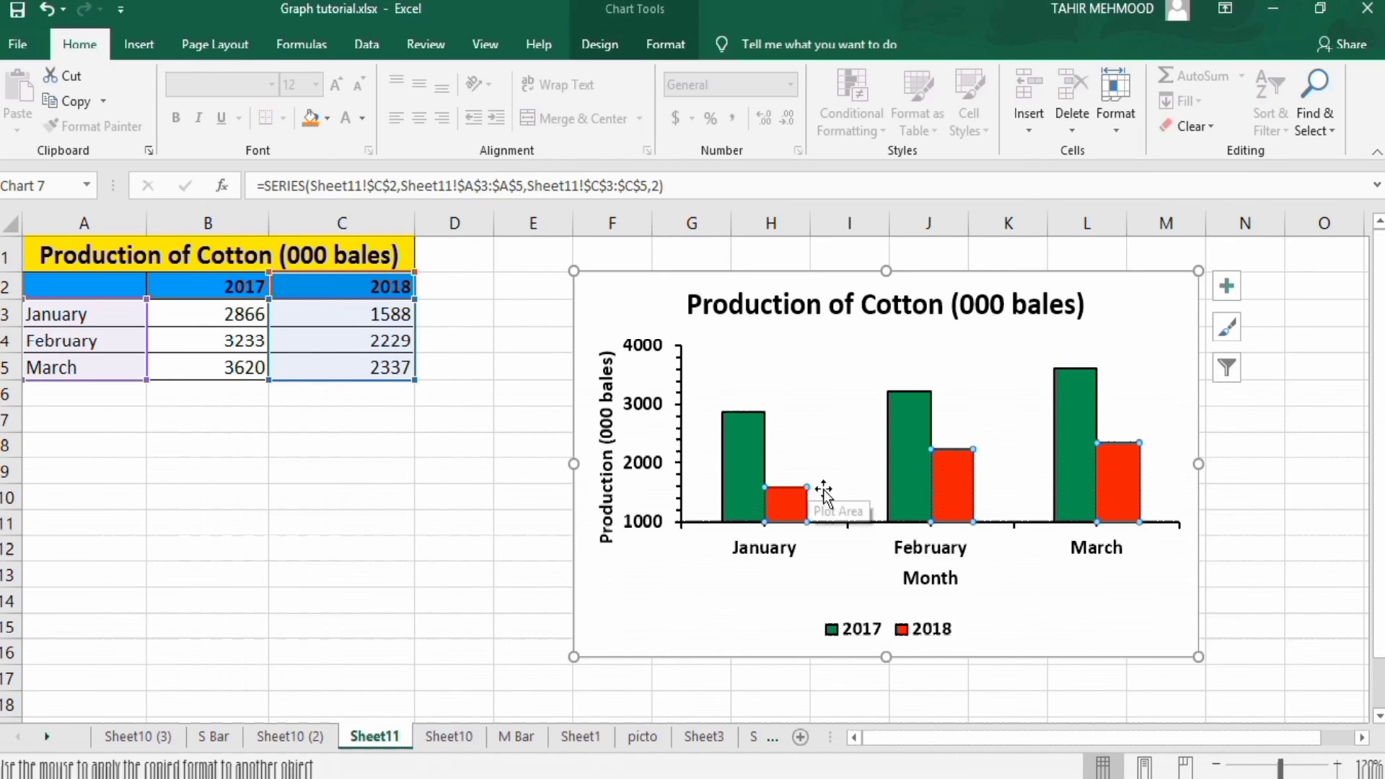
Format the legend, trying Top, Left and Right before settling on Bottom
click(874, 633)
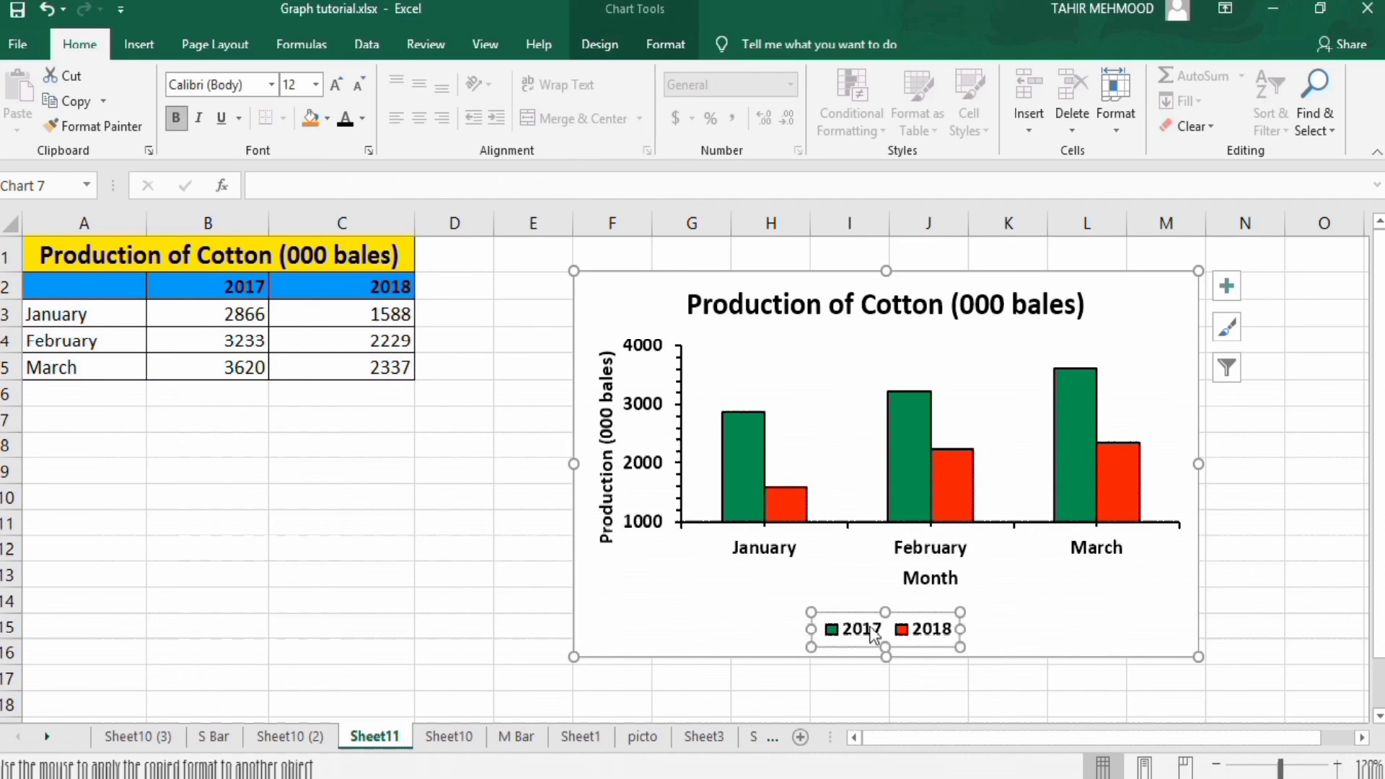
right_click(874, 633)
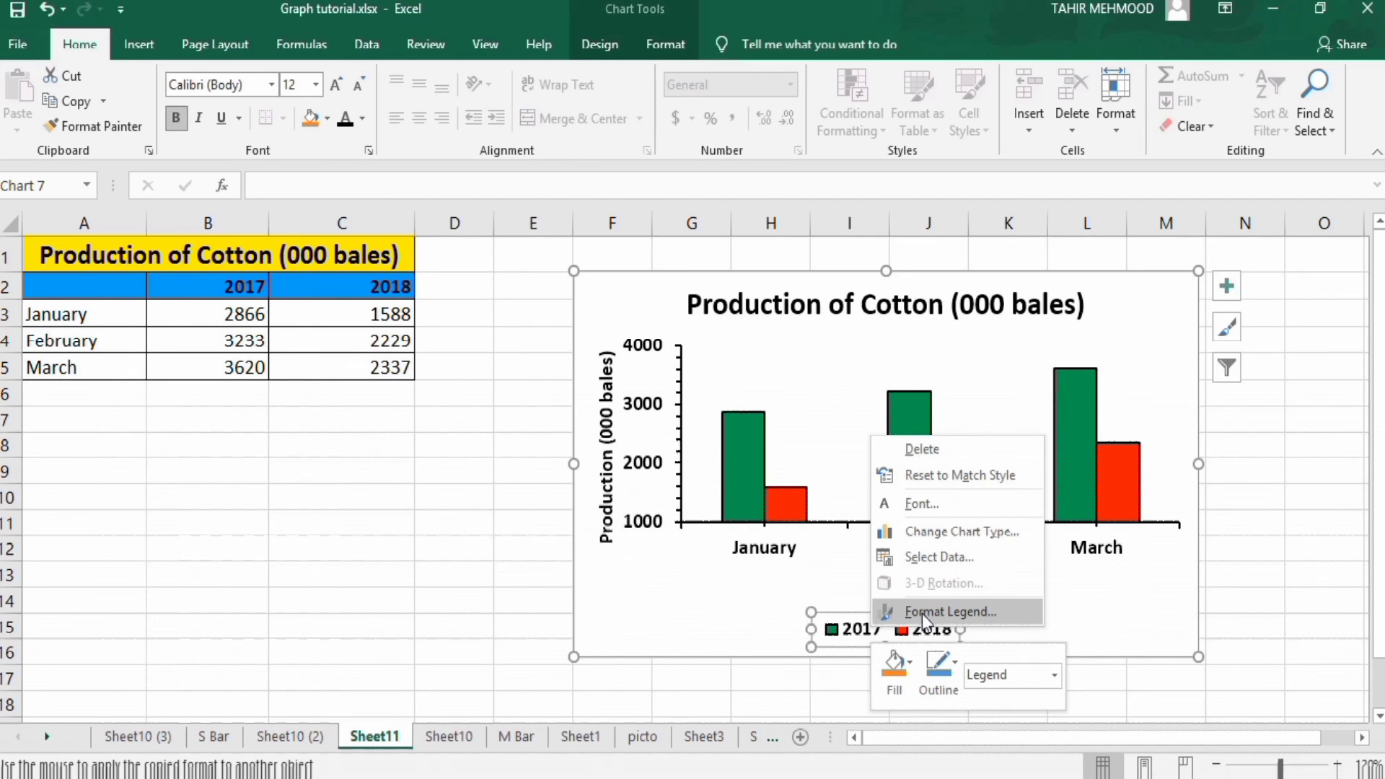
click(926, 614)
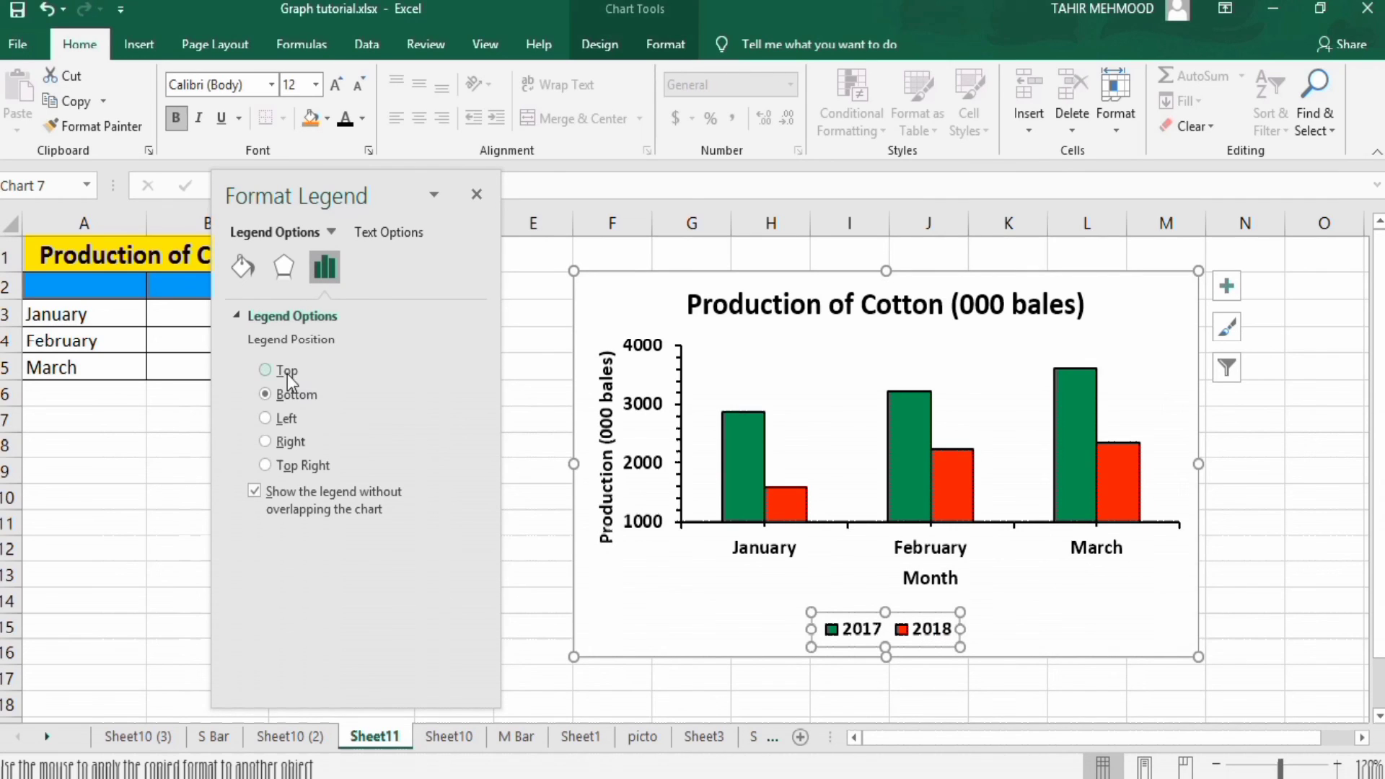
click(267, 371)
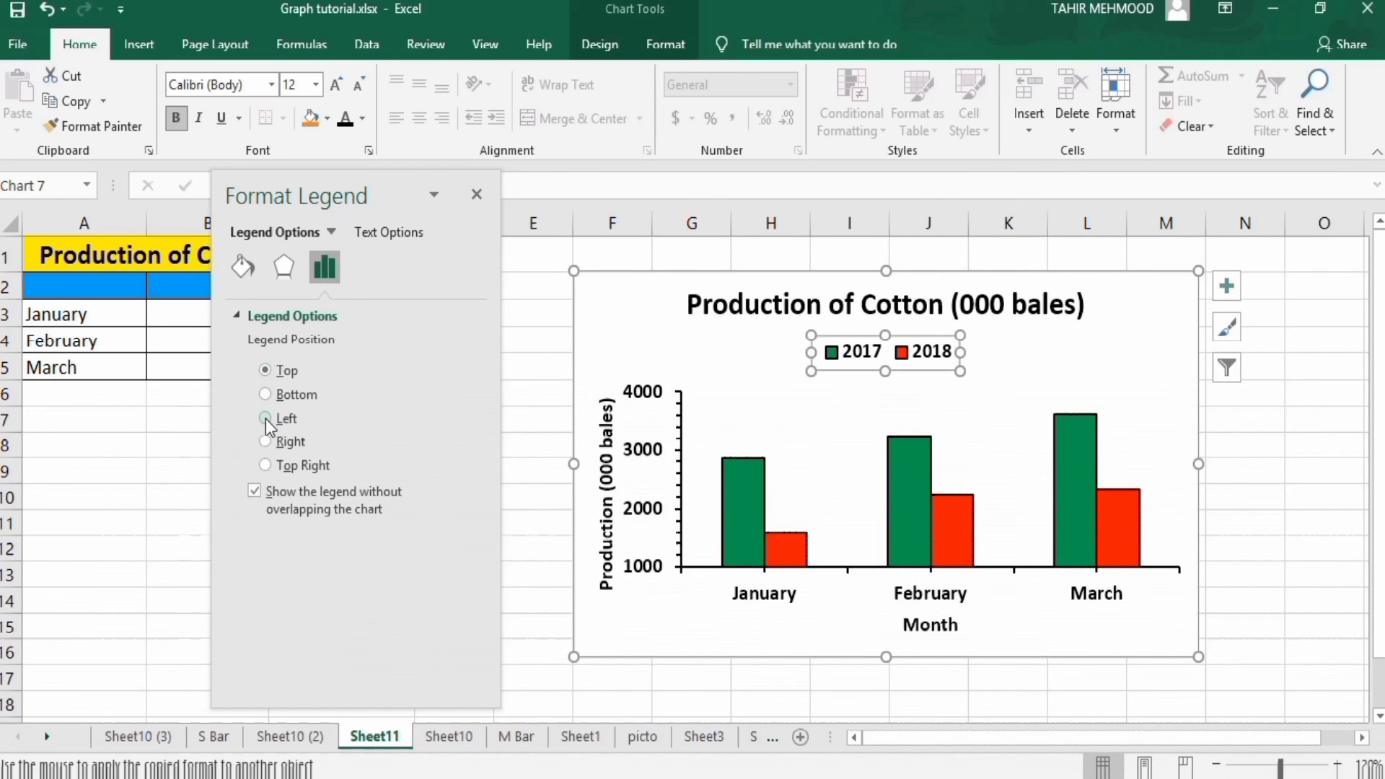
click(266, 419)
click(265, 441)
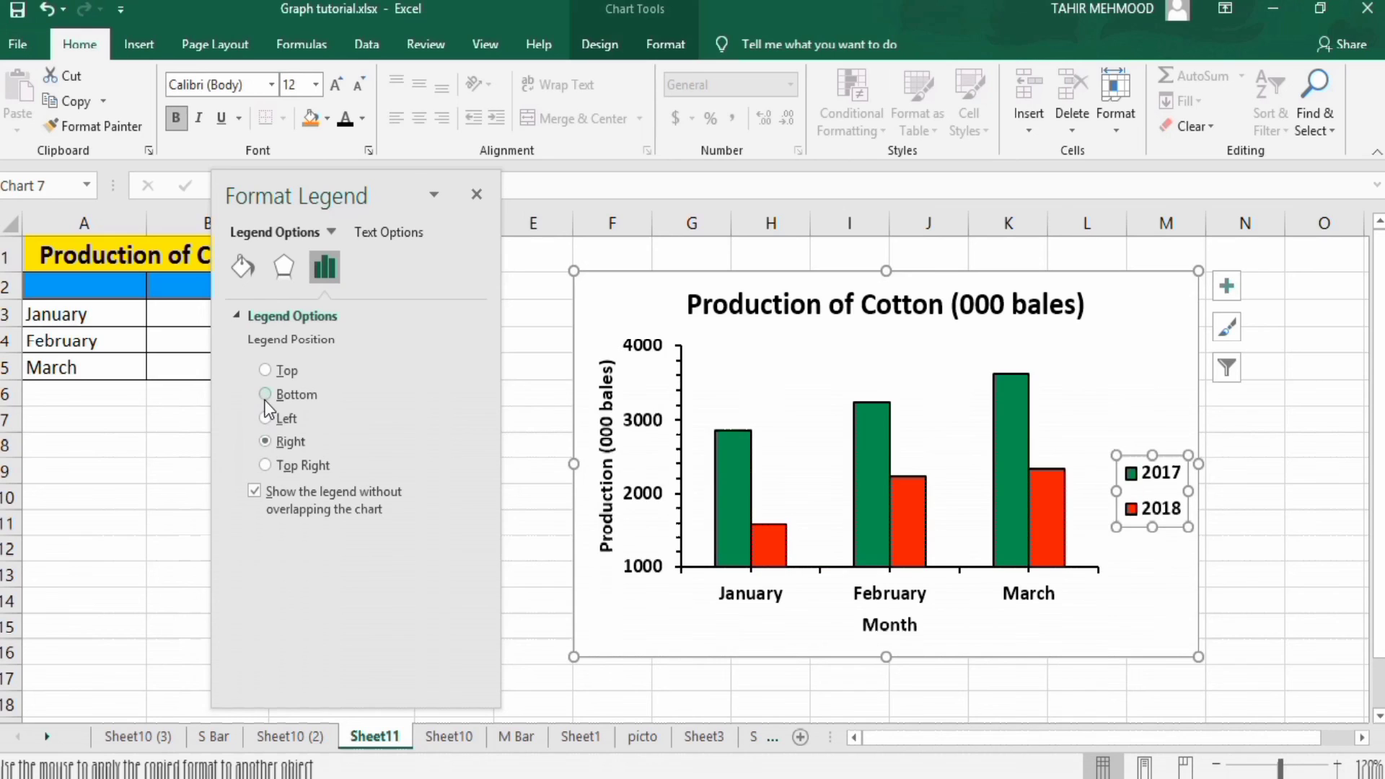
click(264, 395)
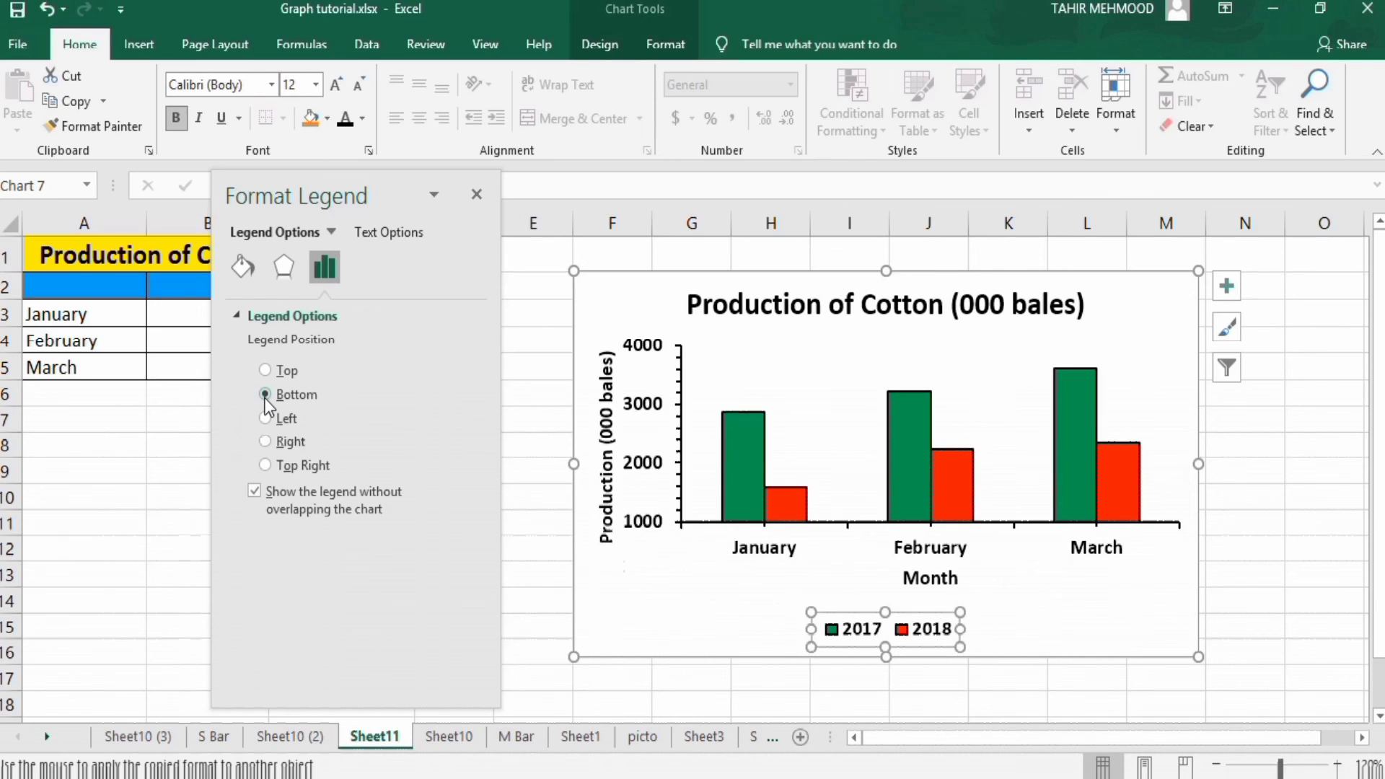